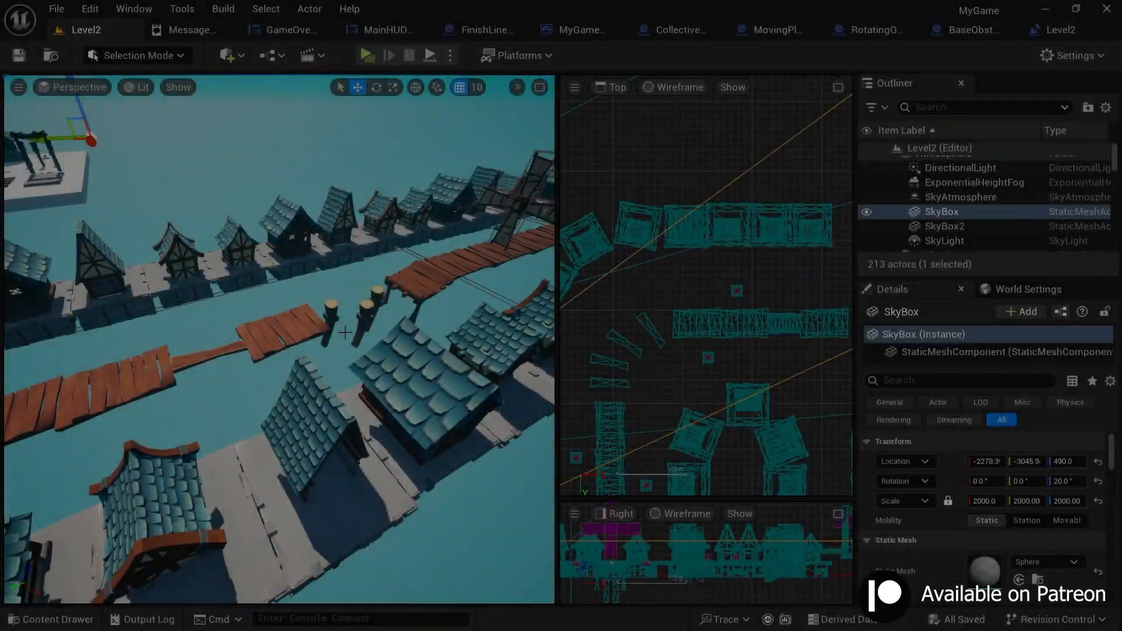
- Duplicate the Level2 map as Level3 in the Maps folder and open the copy
right_drag(451, 230, 451, 229)
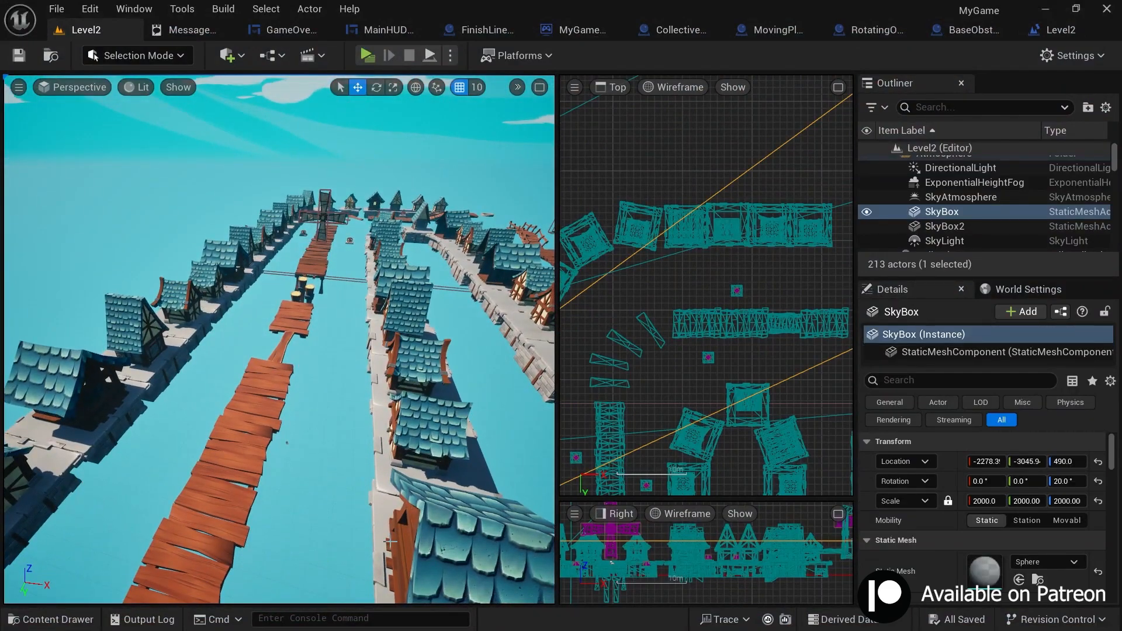
key(ctrl+space)
click(298, 349)
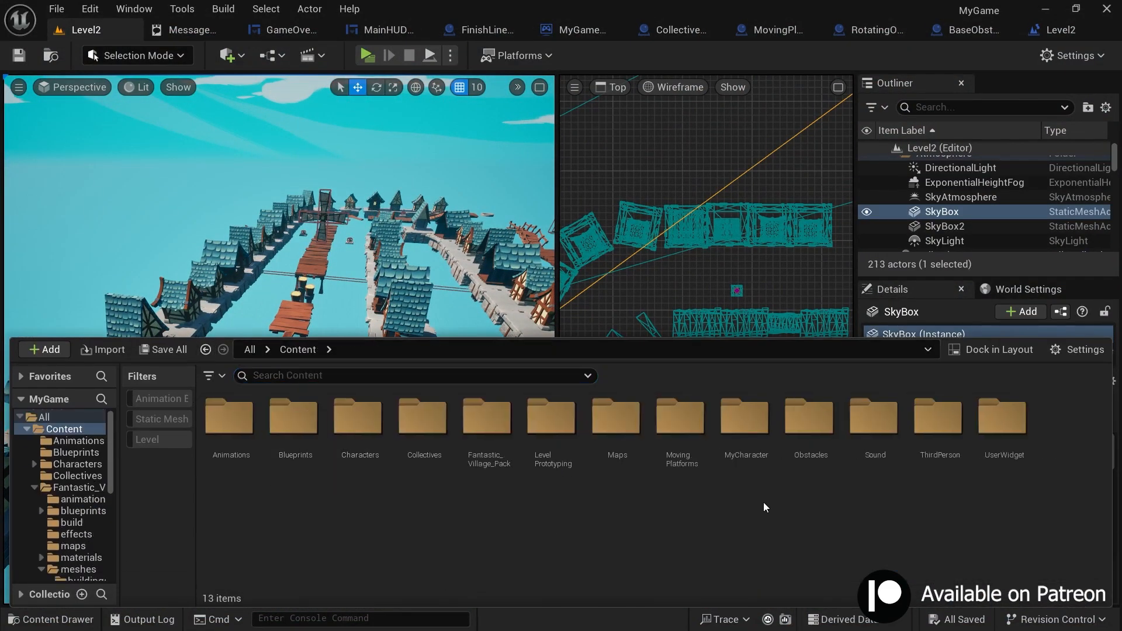
double_click(617, 421)
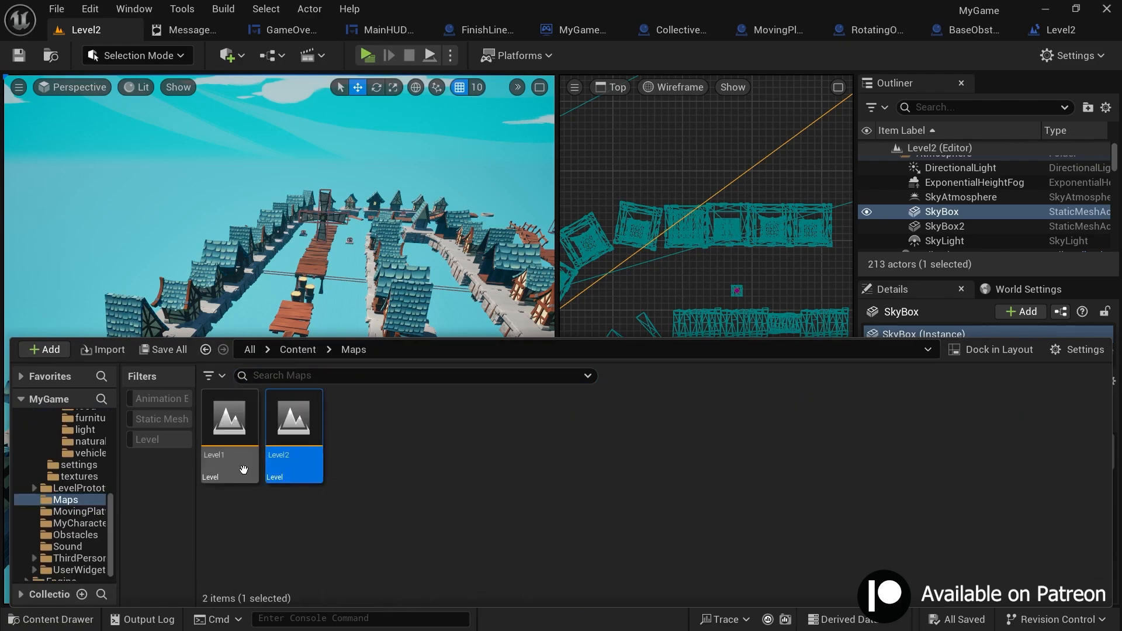
right_click(272, 467)
click(331, 262)
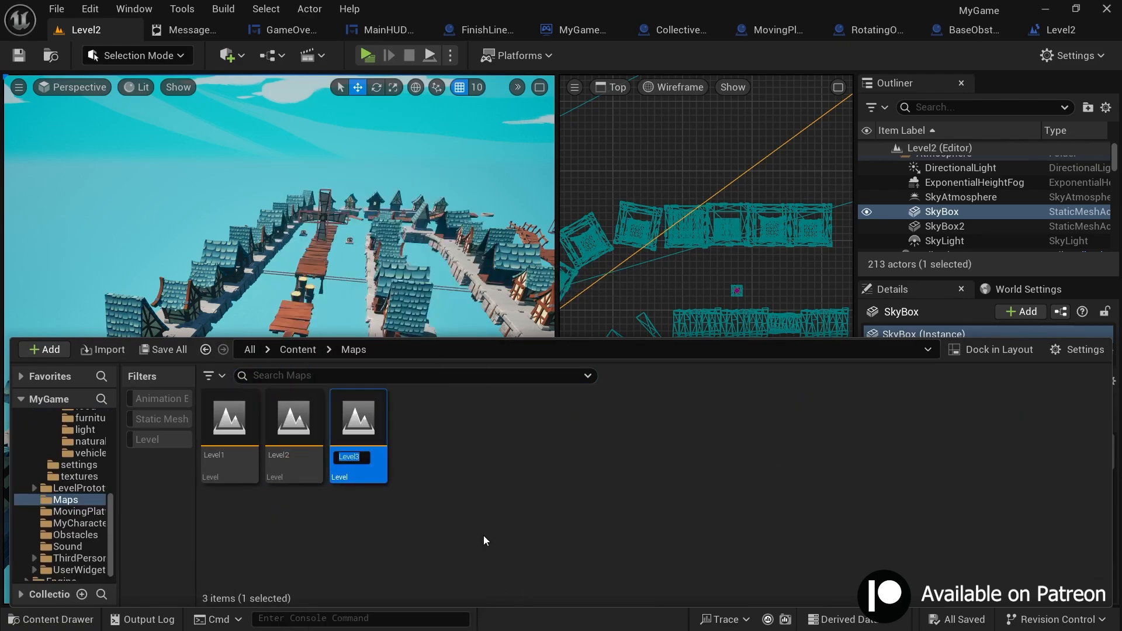
double_click(375, 465)
click(578, 487)
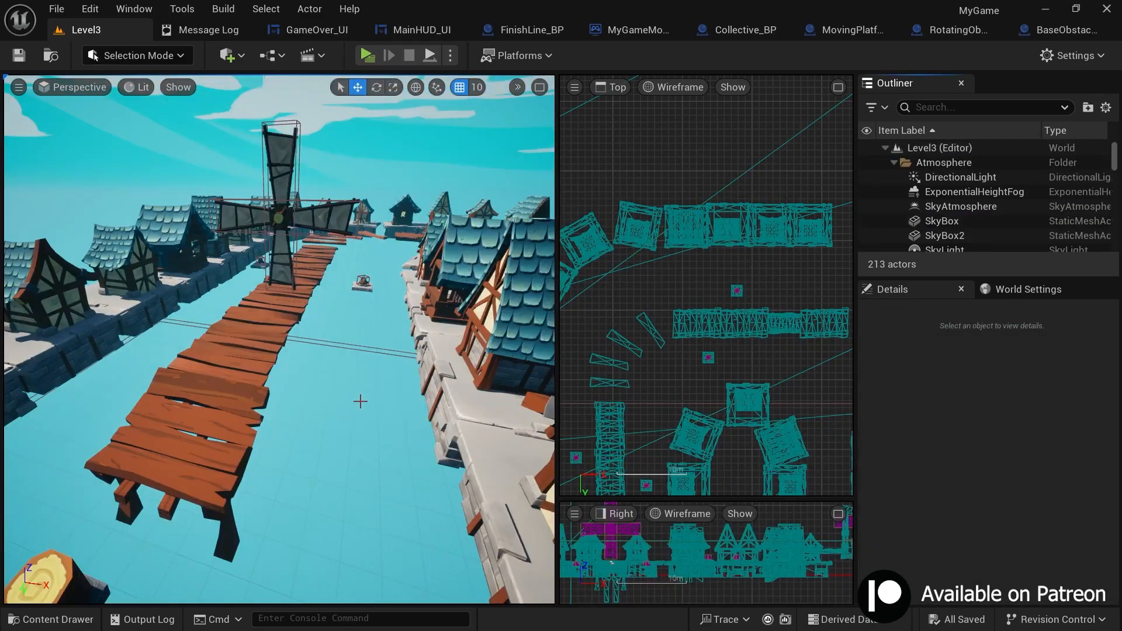
- Delete the wooden walkway sections in the middle of the course together with the RotatingObs2_BP windmill obstacle
right_drag(360, 401, 362, 447)
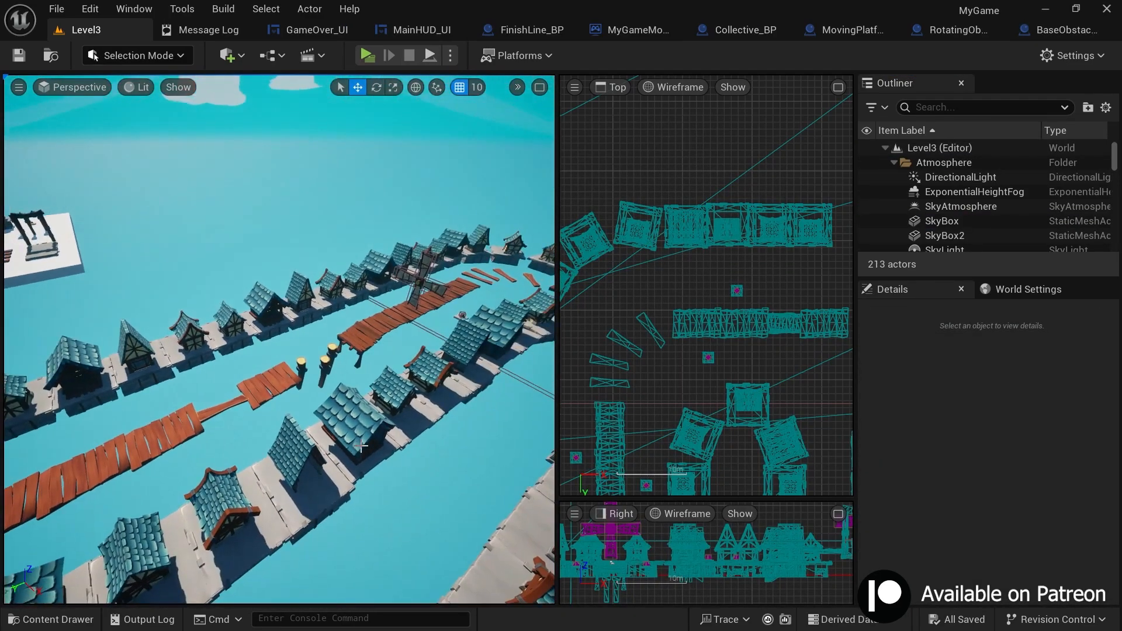
scroll(361, 447, up, 1)
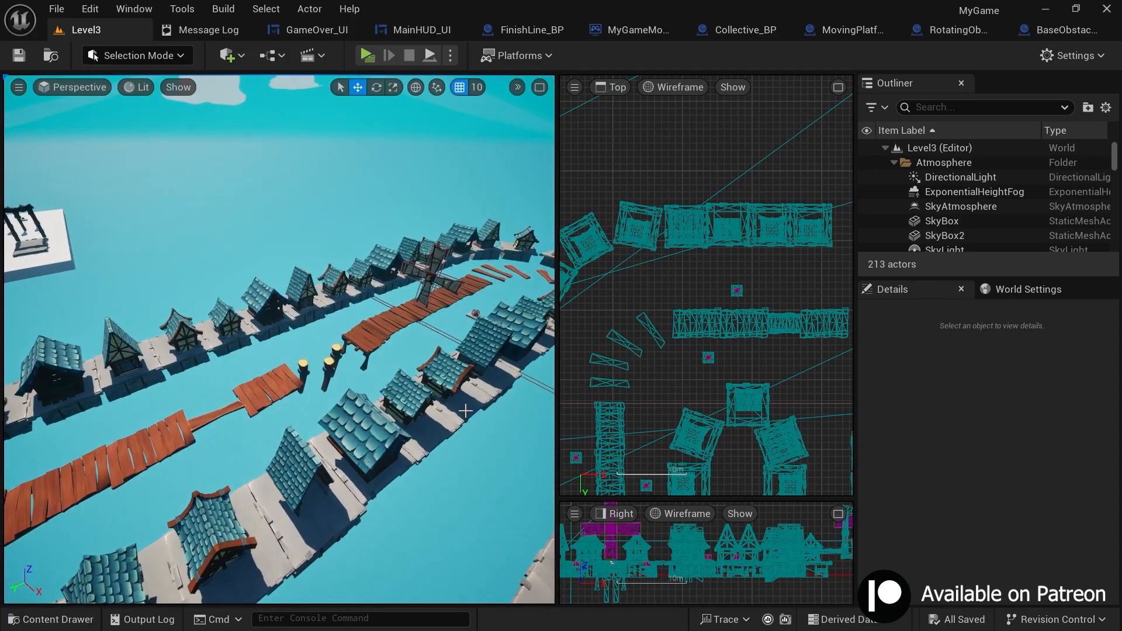
right_drag(703, 321, 696, 191)
scroll(696, 191, down, 3)
drag(633, 262, 636, 322)
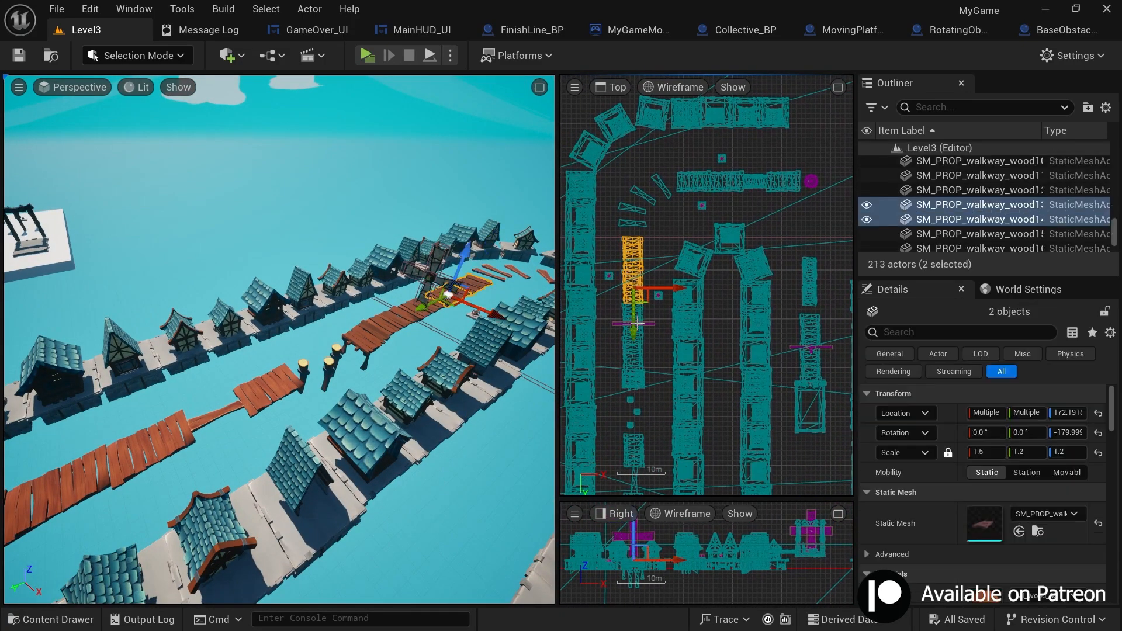
ctrl+click(631, 321)
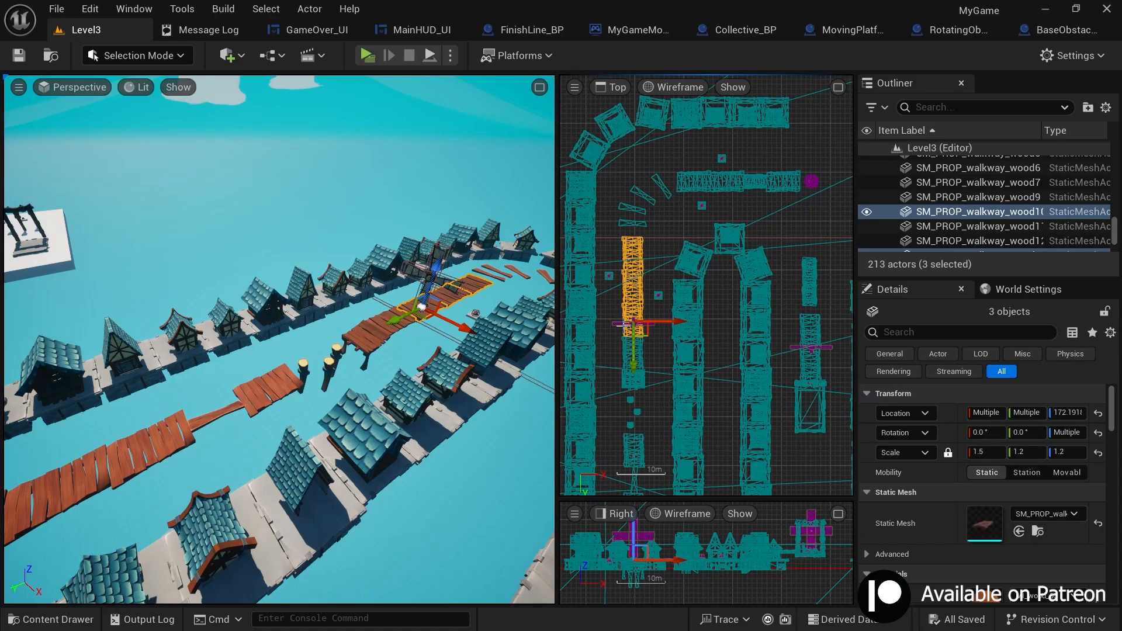
ctrl+click(621, 329)
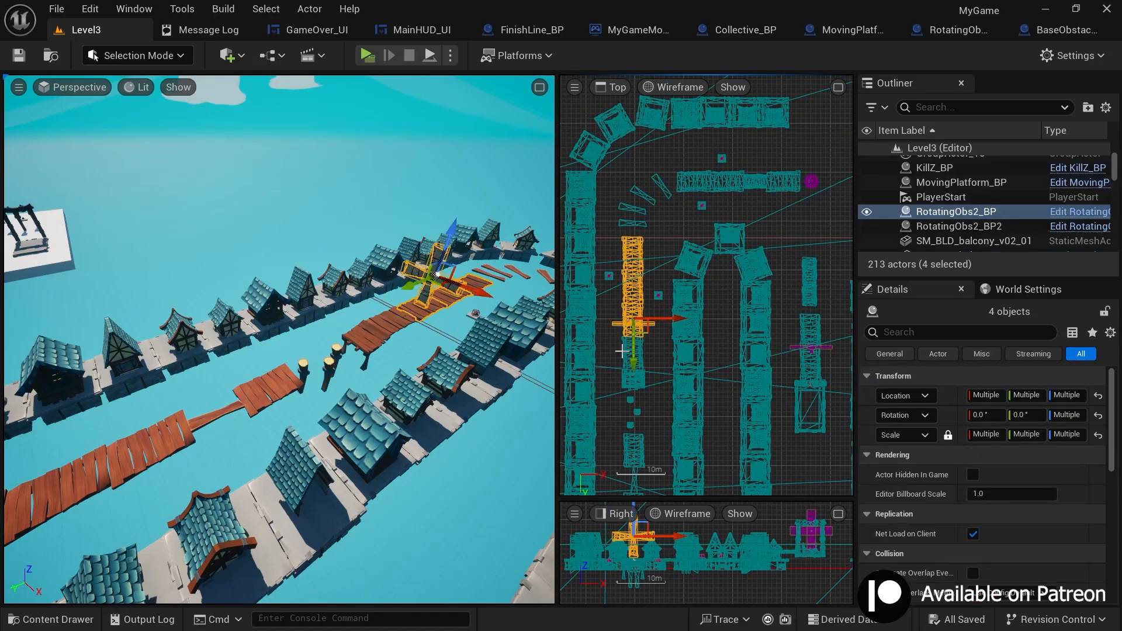
ctrl+click(624, 358)
ctrl+click(629, 380)
key(Delete)
- Delete the four loose planks beside the tree stumps past the end of the walkway
drag(655, 429, 582, 398)
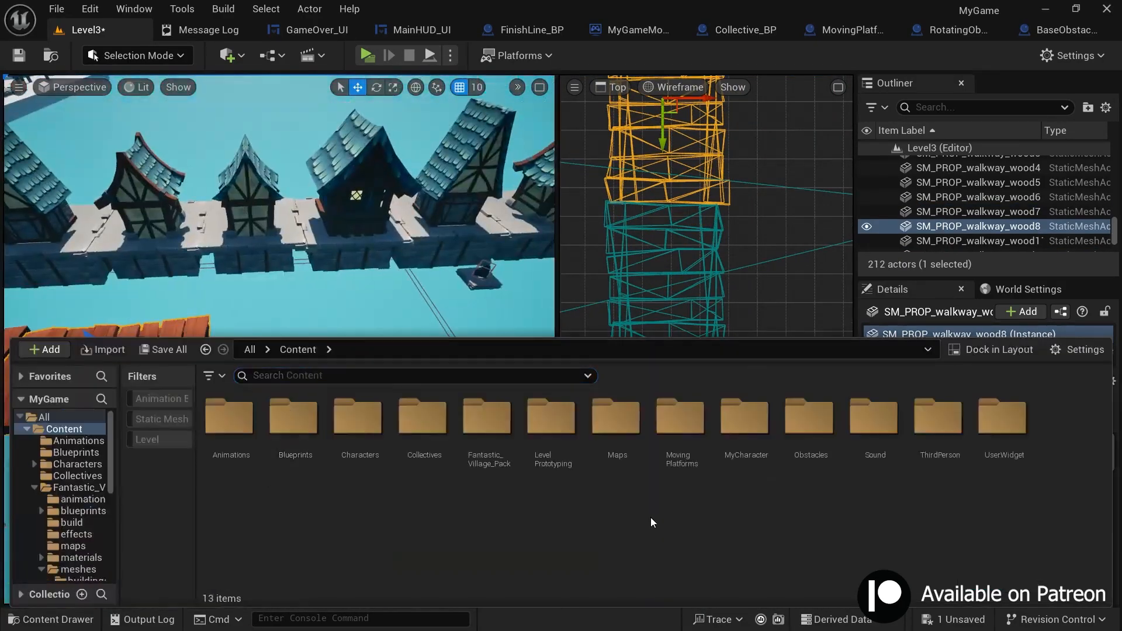
click(262, 224)
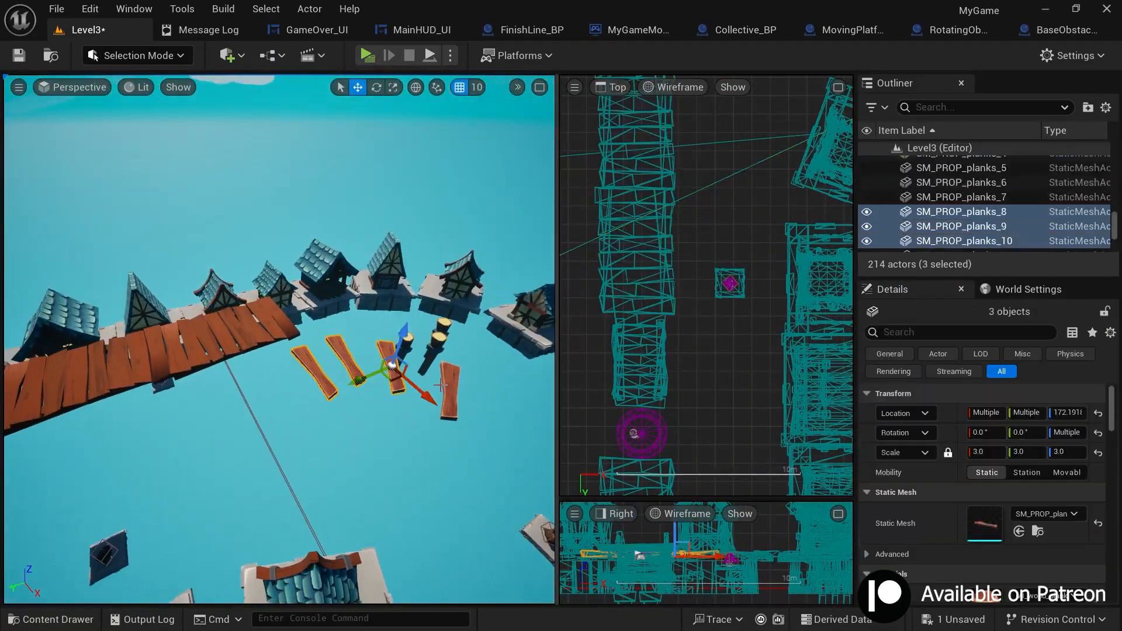
key(Delete)
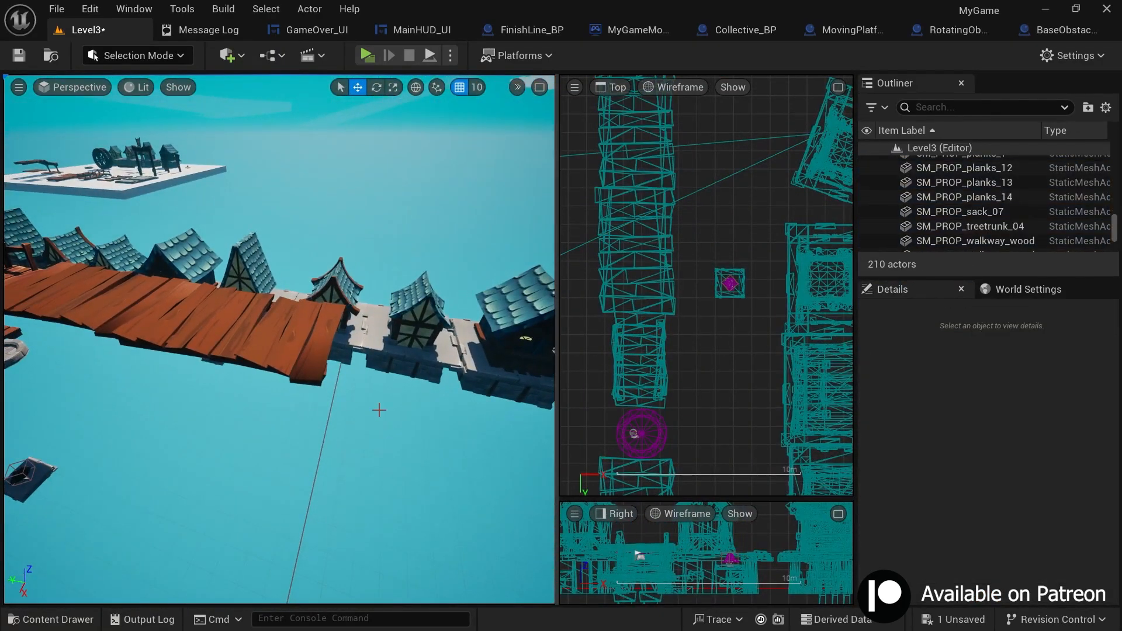
- Duplicate the waterwheel from the sample props platform and shift the copy along X to 7540
key(s)
right_drag(348, 372, 379, 335)
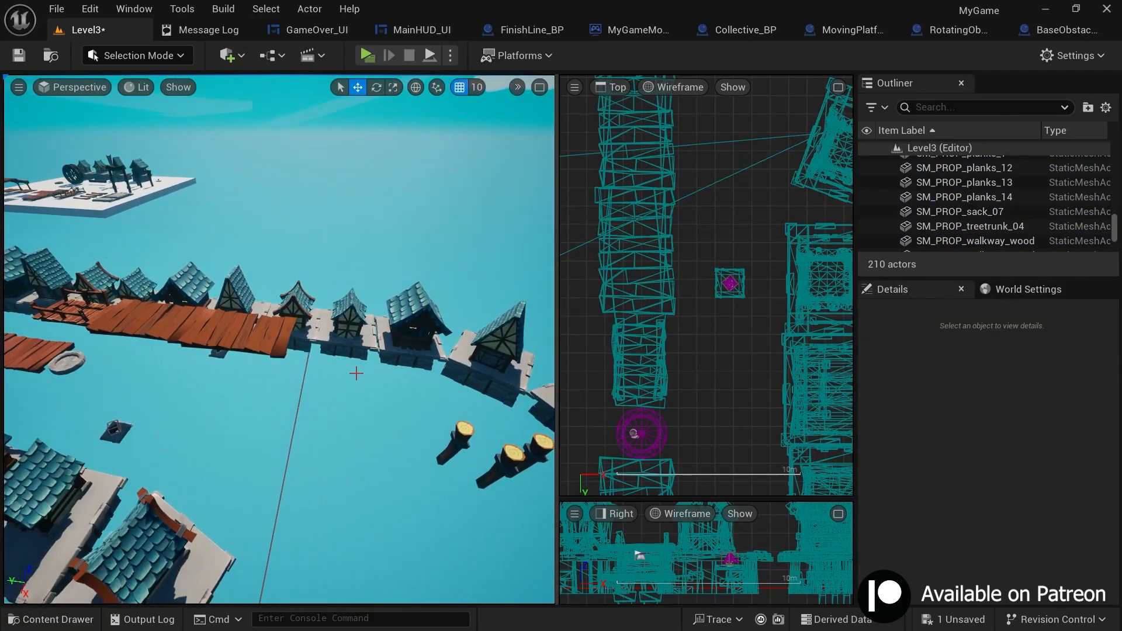
right_drag(394, 401, 370, 302)
key(w)
click(370, 302)
scroll(641, 357, down, 10)
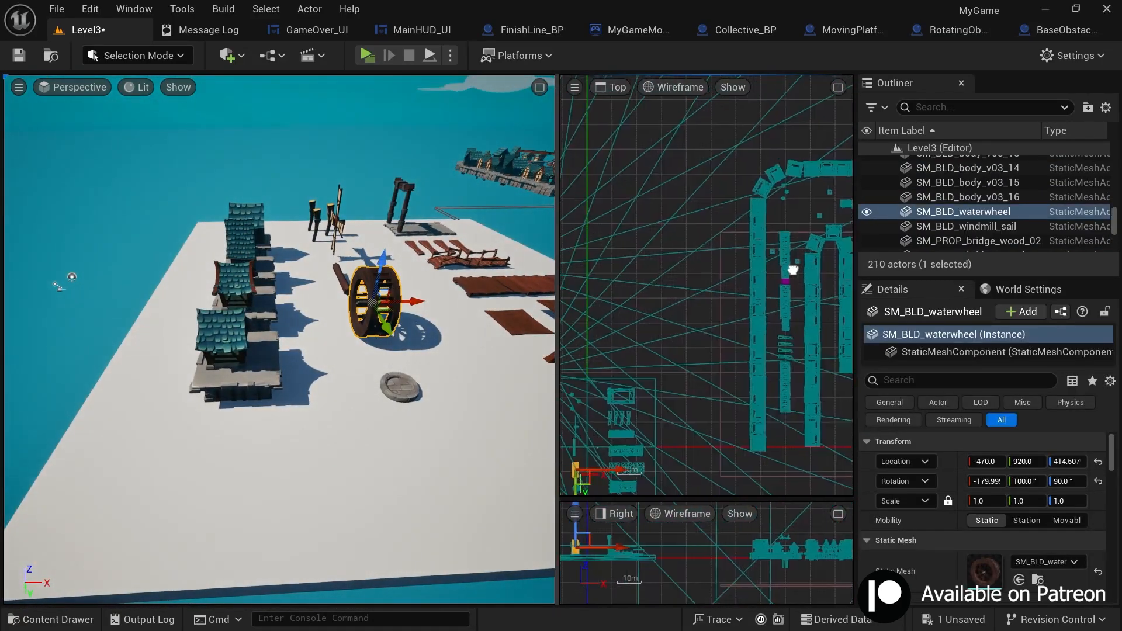
alt+drag(641, 357, 780, 354)
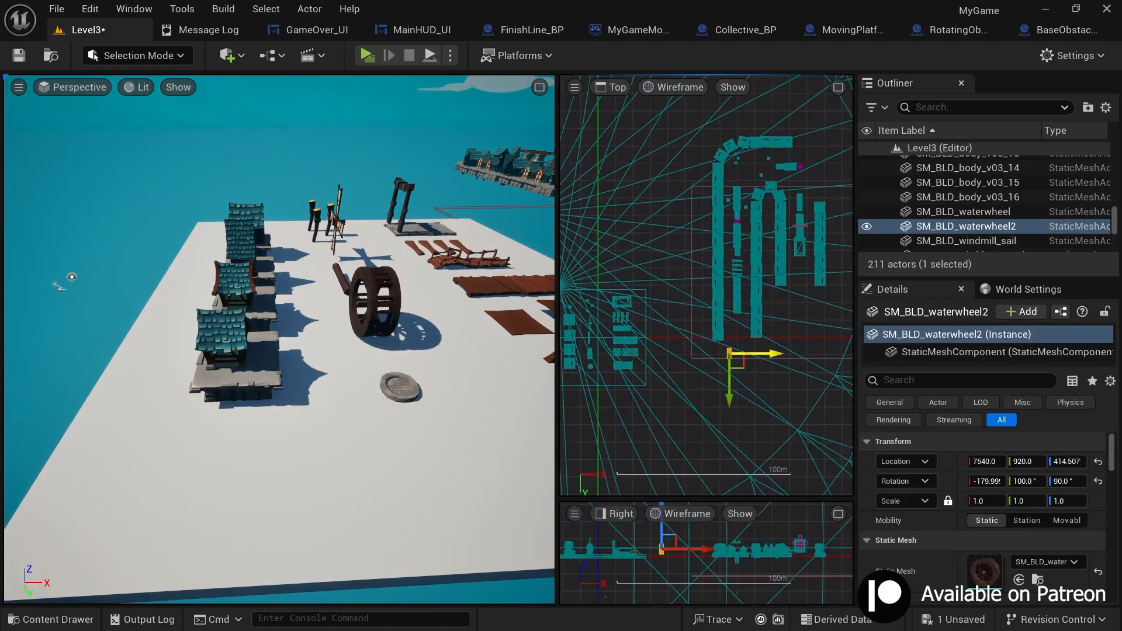
- Position the waterwheel copy past the walkway's end at about X 7960, Y -9010, Z 594.5, and undo its last rotation
click(623, 353)
key(ctrl+z)
key(ctrl+z)
key(f)
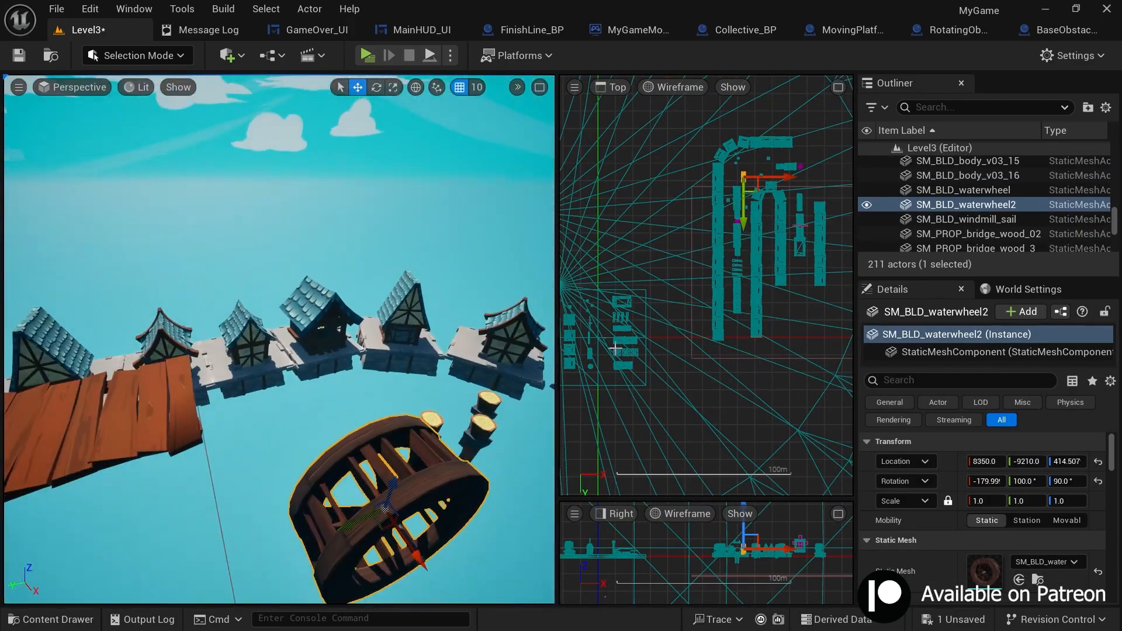
key(f)
key(ctrl+z)
key(f)
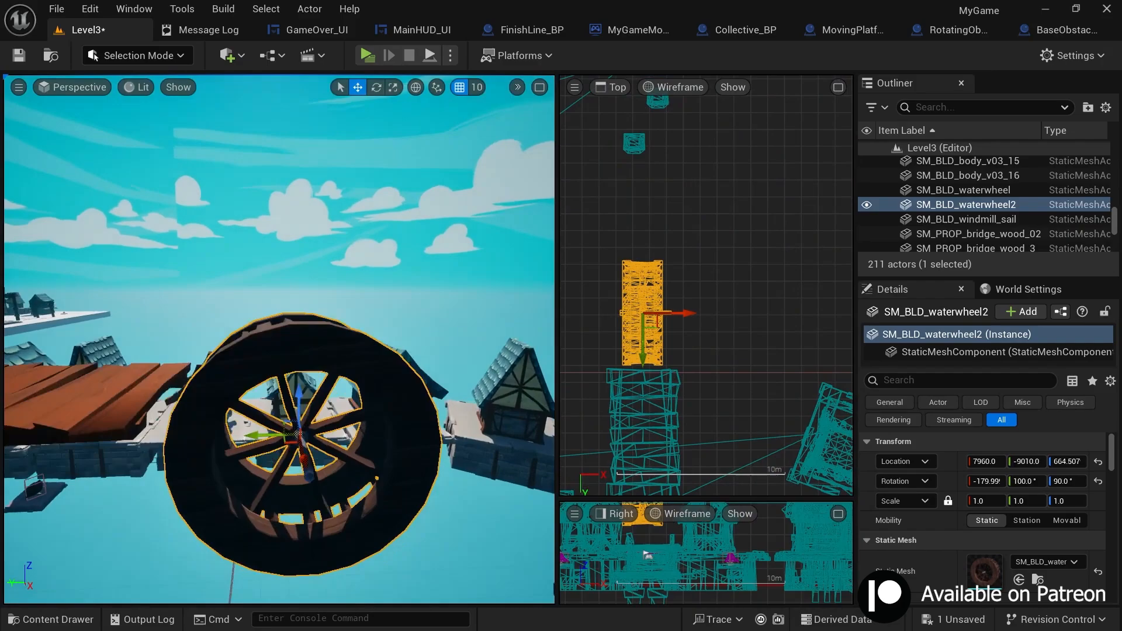
scroll(339, 413, down, 5)
key(ctrl+z)
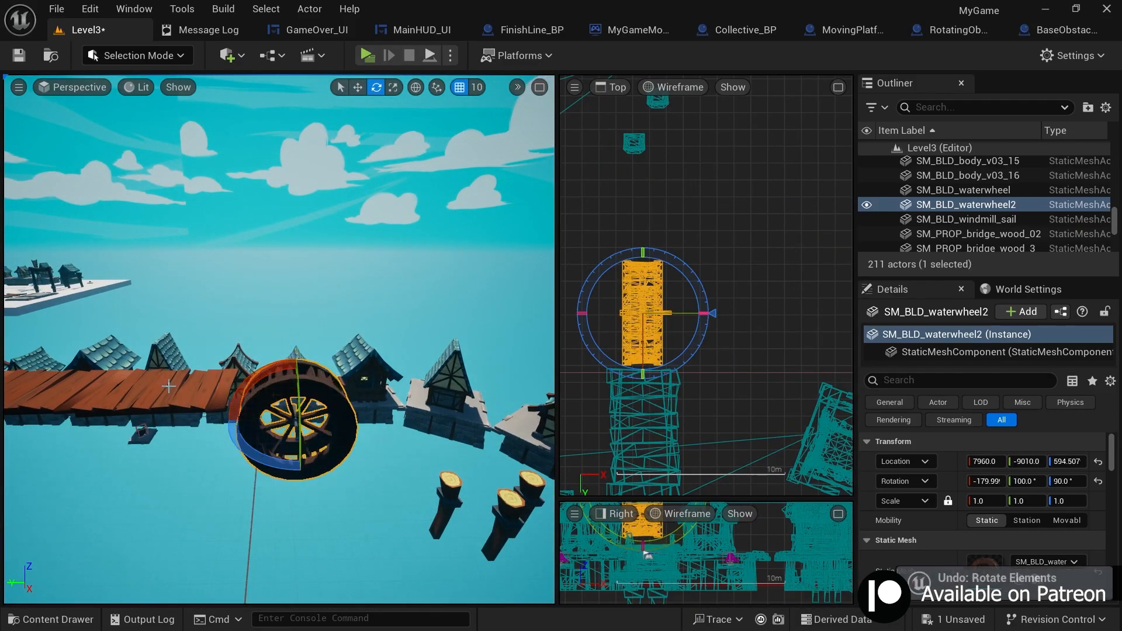
- Duplicate the railed wooden bridge on the sample props platform and bring the copy toward the village course
right_drag(400, 360, 256, 301)
key(w)
click(273, 318)
key(f)
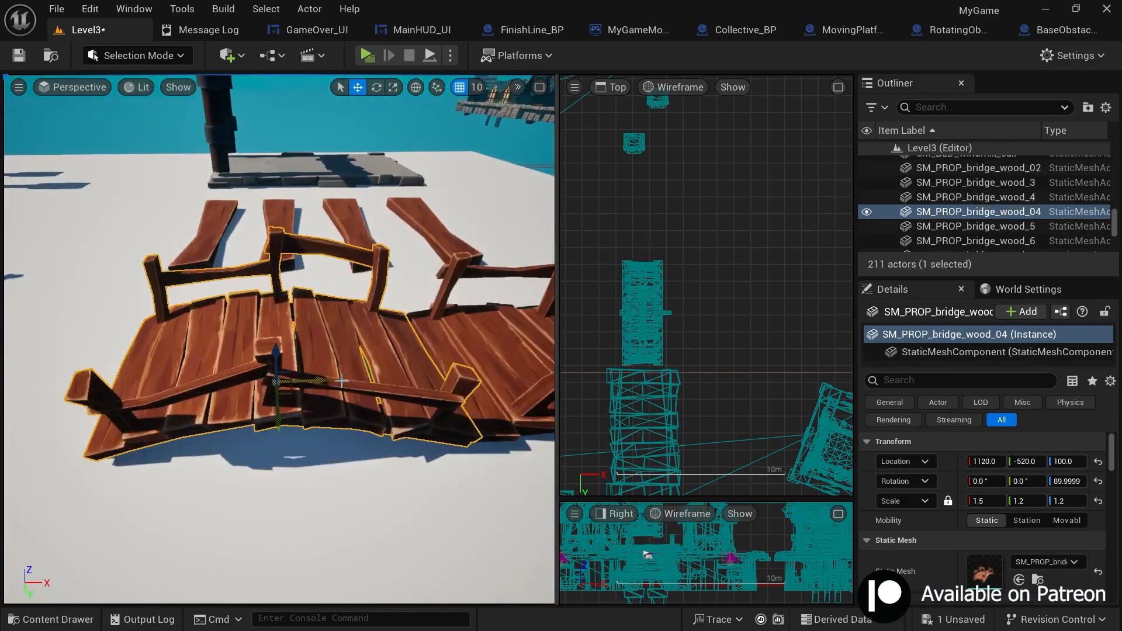
scroll(274, 318, down, 6)
scroll(741, 380, down, 3)
right_drag(741, 380, 790, 219)
scroll(741, 367, down, 5)
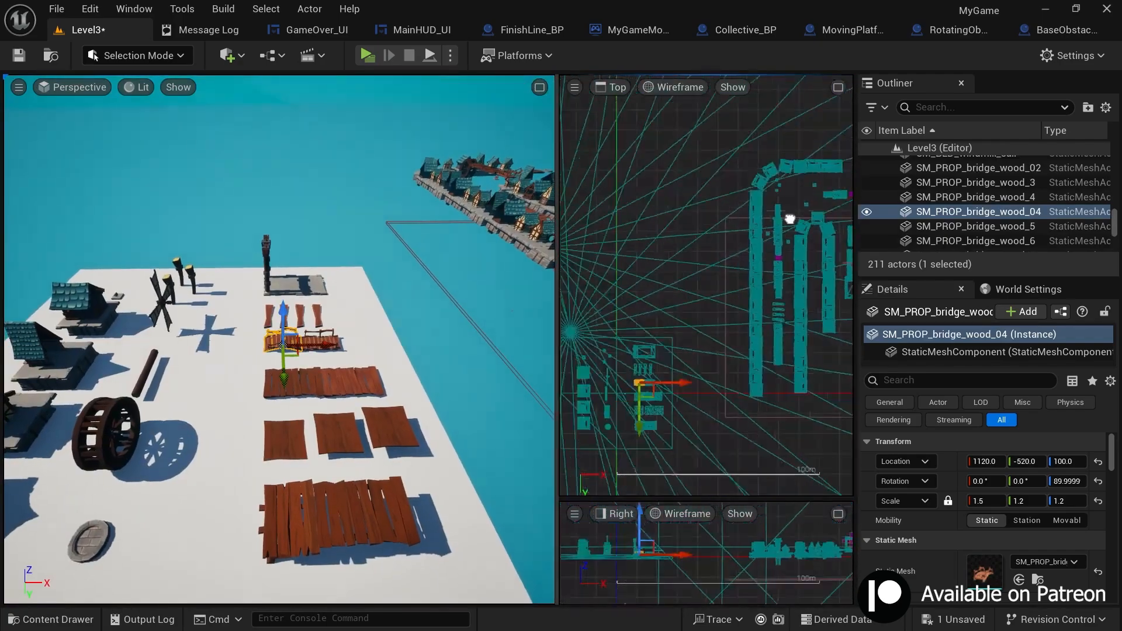
drag(780, 422, 780, 226)
- Rotate the bridge copy to line up with the course and place it beyond the waterwheel at X 7950, Y -9650
right_drag(444, 304, 245, 269)
key(e)
drag(818, 141, 760, 140)
scroll(789, 186, up, 15)
key(w)
drag(717, 203, 694, 311)
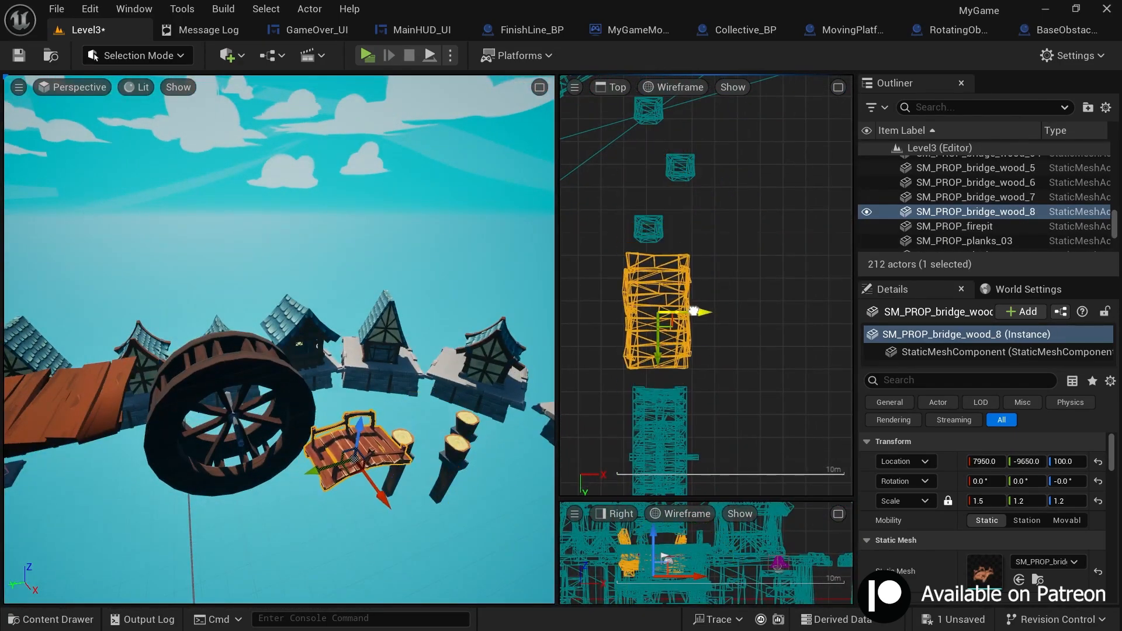
- Raise the bridge to about the walkway's height and nudge the waterwheel closer to it
drag(347, 344, 350, 319)
right_drag(349, 318, 315, 385)
click(196, 449)
drag(196, 449, 209, 450)
right_drag(704, 385, 766, 236)
mouse_move(280, 339)
right_down()
mouse_move(280, 351)
mouse_move(263, 344)
right_up()
- Duplicate the last wooden walkway section before the waterwheel and align the copy beyond the bridge
scroll(713, 327, down, 8)
click(710, 397)
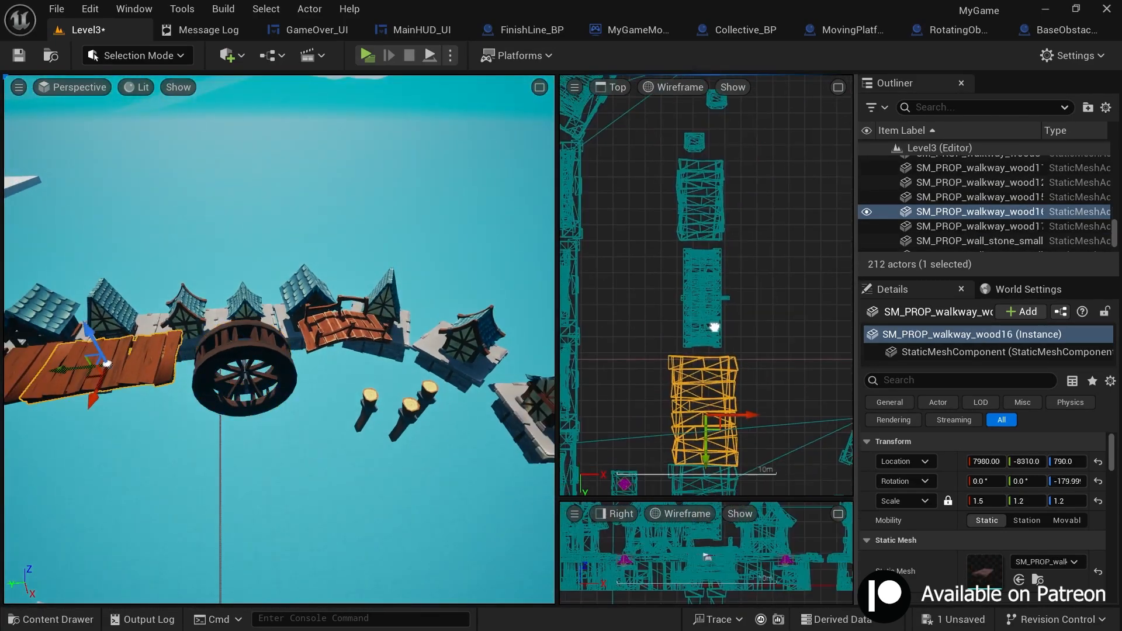
alt+drag(714, 433, 713, 218)
scroll(728, 192, up, 8)
scroll(706, 353, down, 5)
scroll(696, 293, up, 3)
drag(695, 299, 687, 303)
- Select the waterwheel in the course and try rotating it
right_drag(409, 327, 328, 325)
click(328, 325)
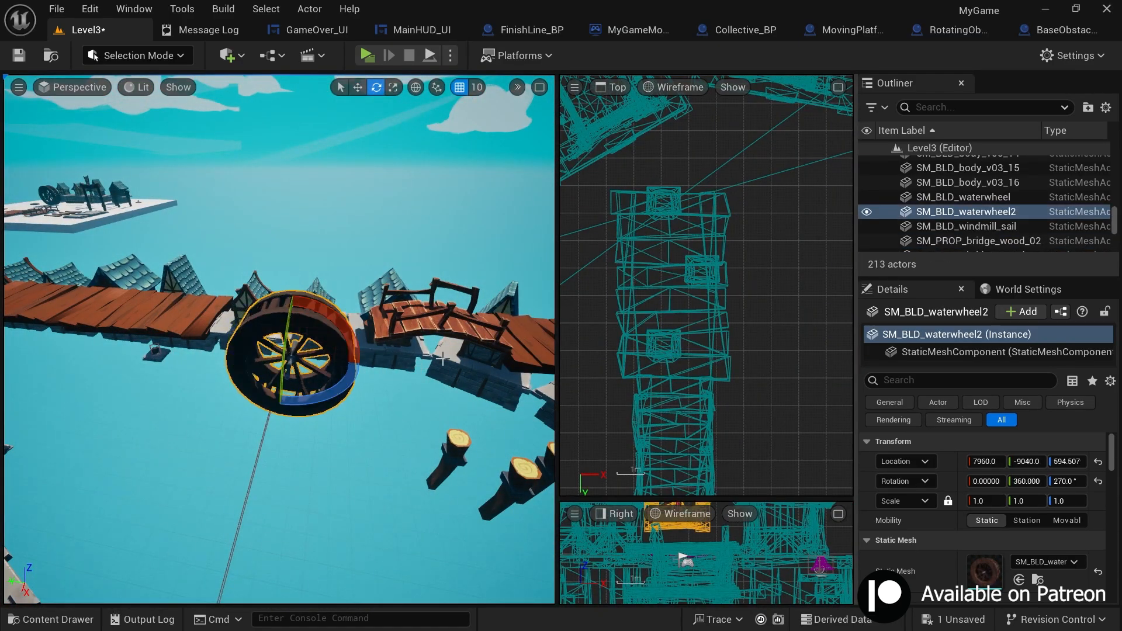
right_drag(443, 390, 334, 381)
key(w)
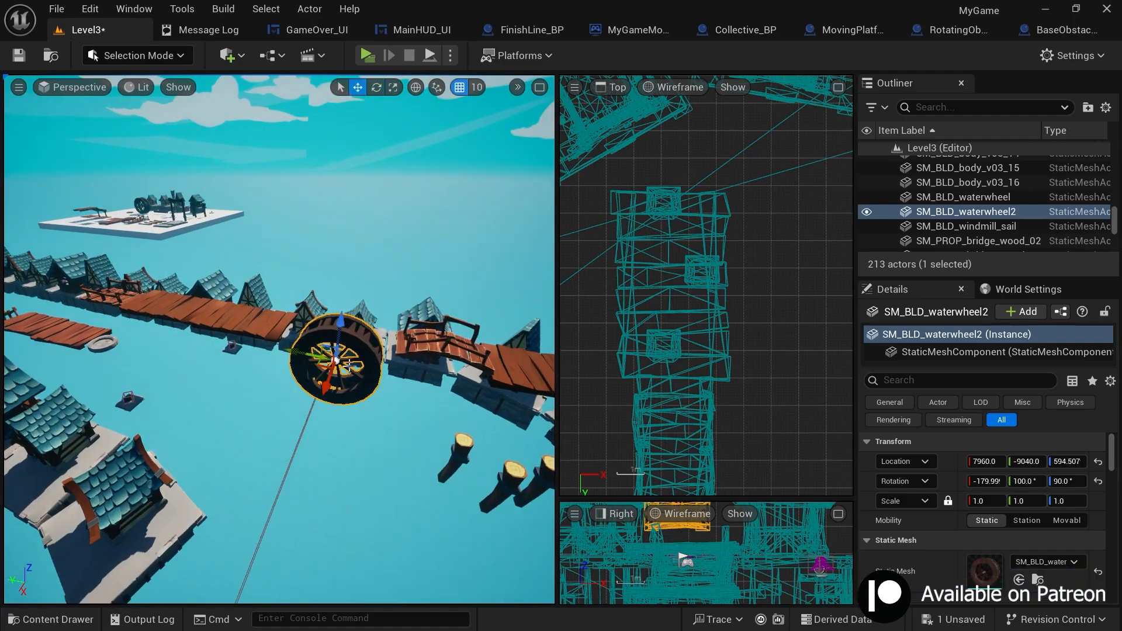
- Create an Actor blueprint named RotatingWheel_BP in the MovingPlatforms folder and open it
key(ctrl+space)
right_click(390, 475)
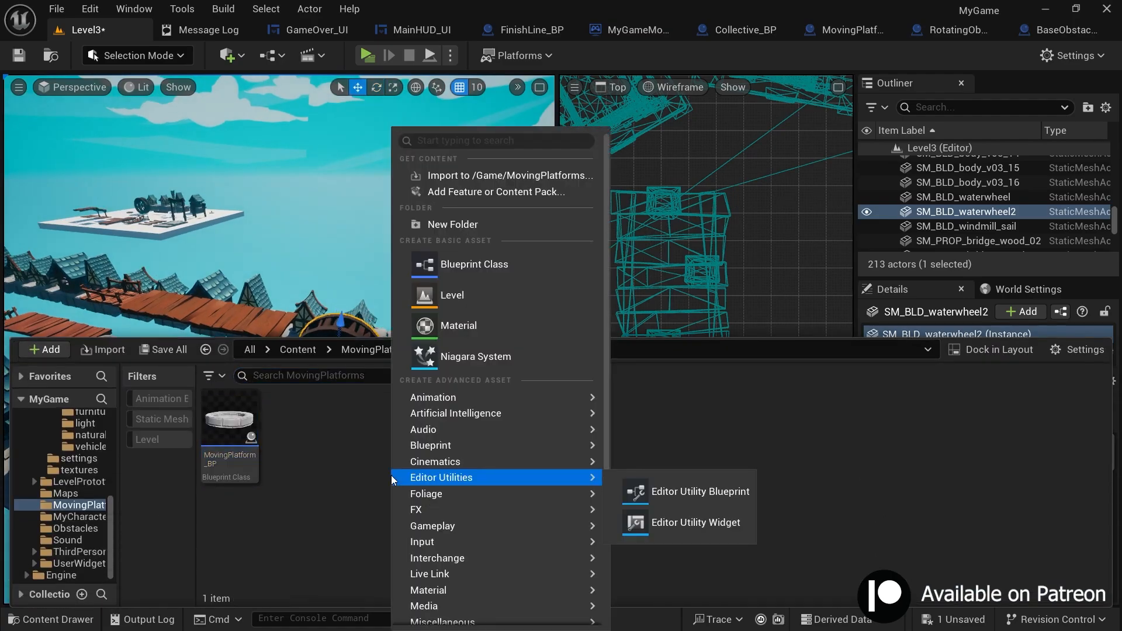
click(444, 261)
click(391, 197)
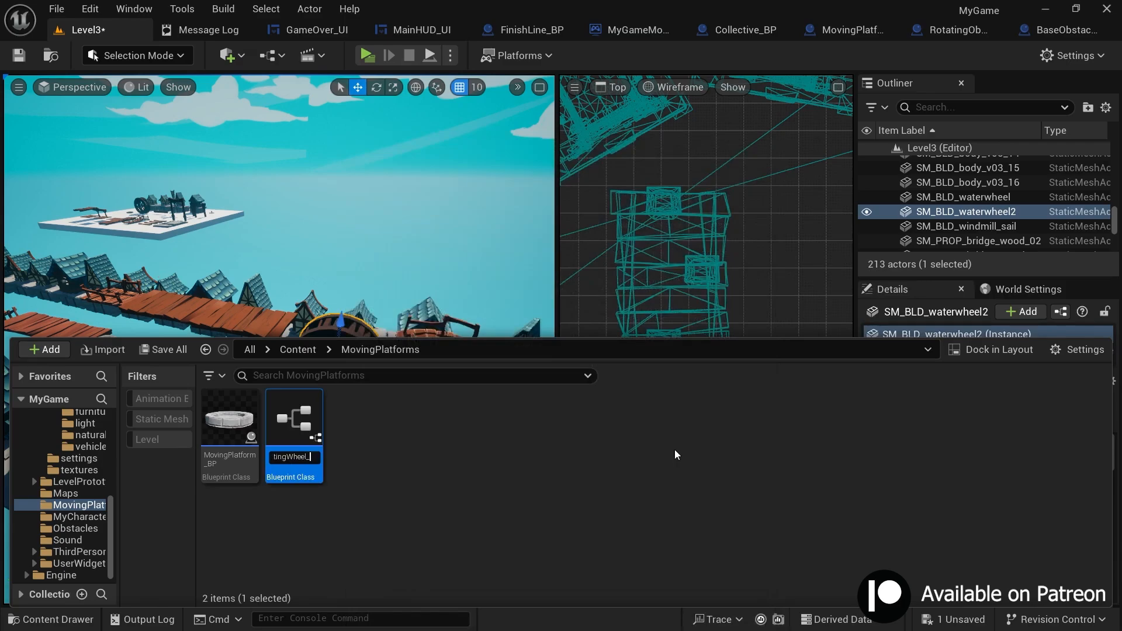
key(Return)
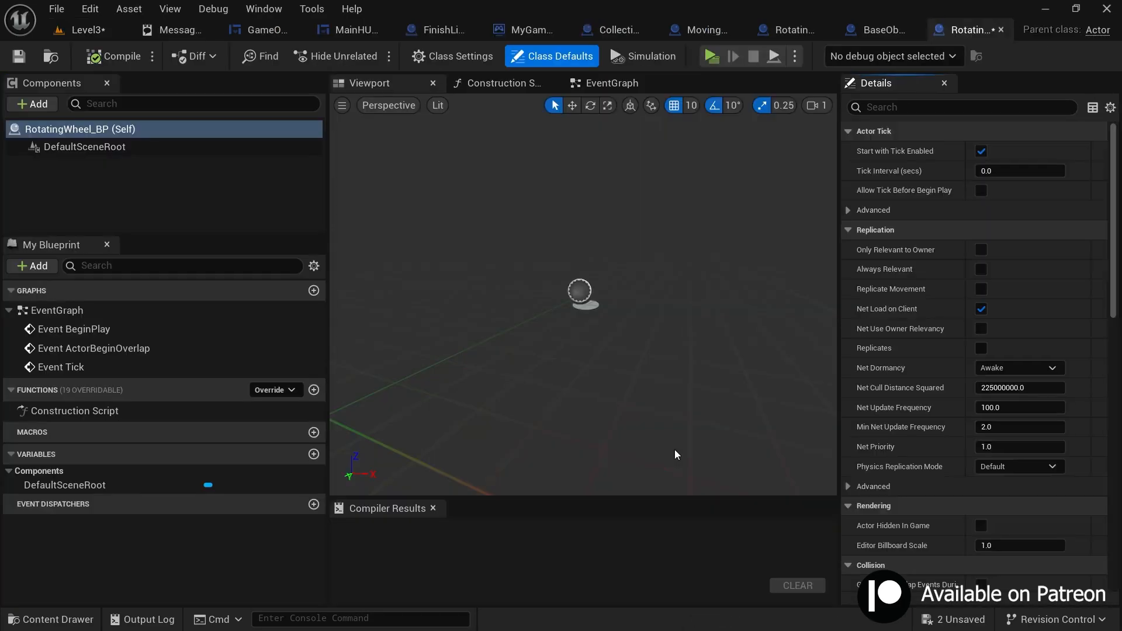
- Add a Static Mesh component to RotatingWheel_BP
click(23, 104)
text(STATIC)
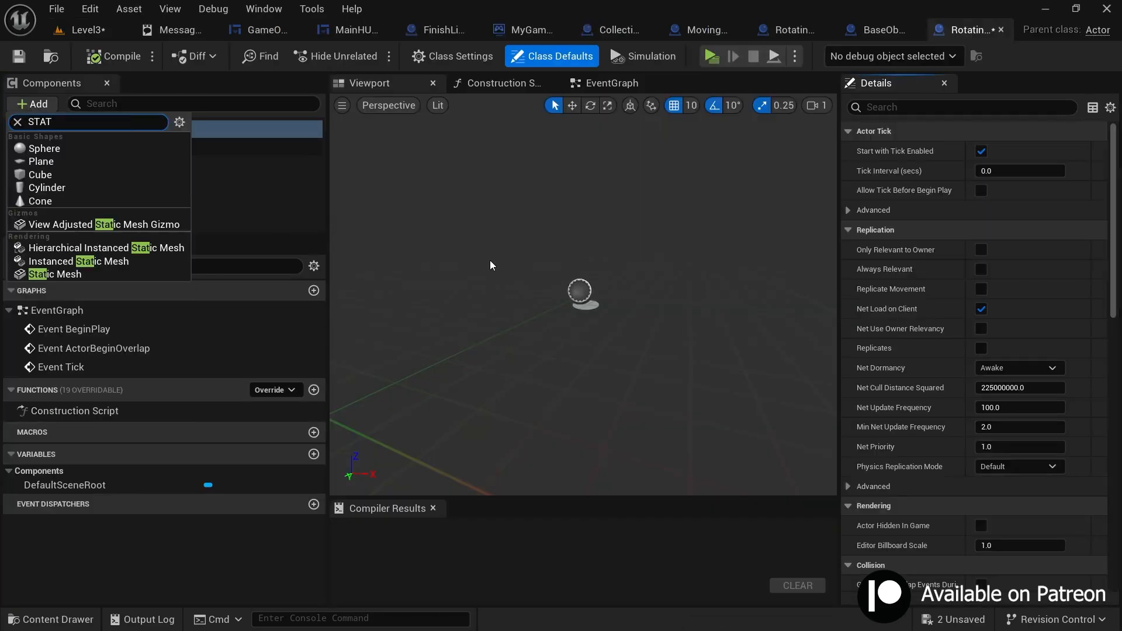
click(72, 275)
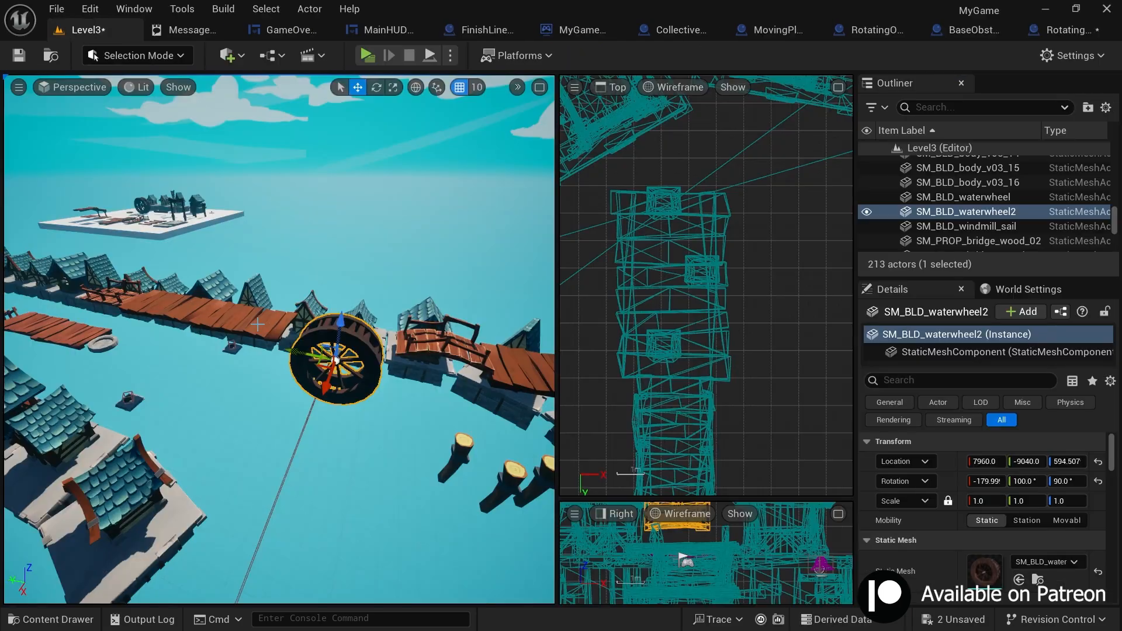
- Locate the level waterwheel's mesh asset and assign it to the blueprint's StaticMesh component
right_click(349, 334)
click(350, 334)
key(ctrl+space)
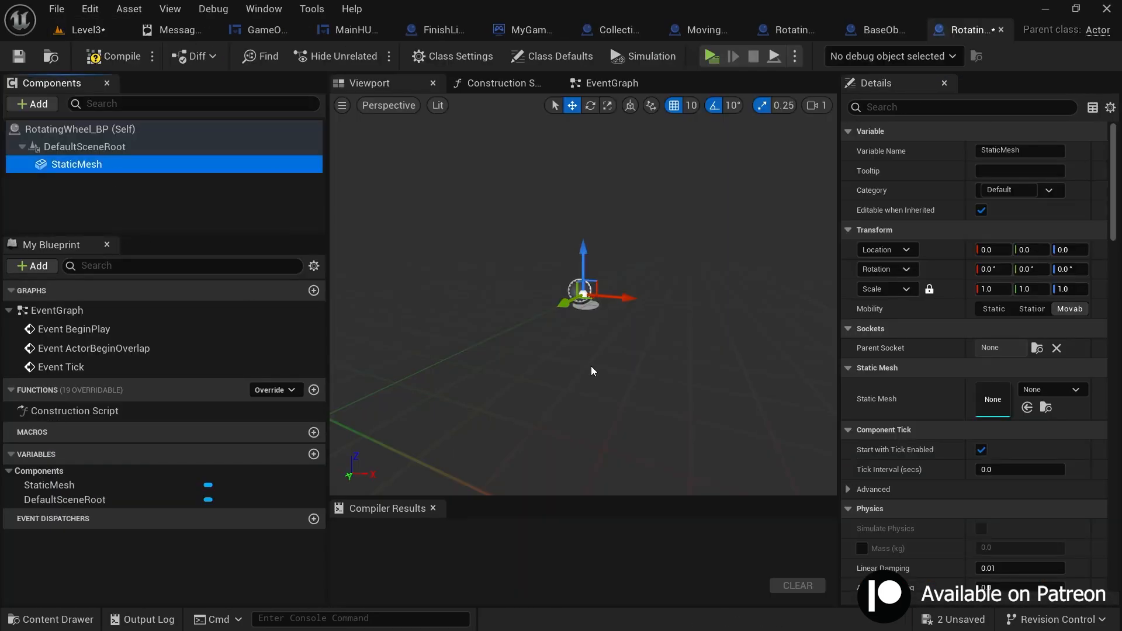
key(ctrl+space)
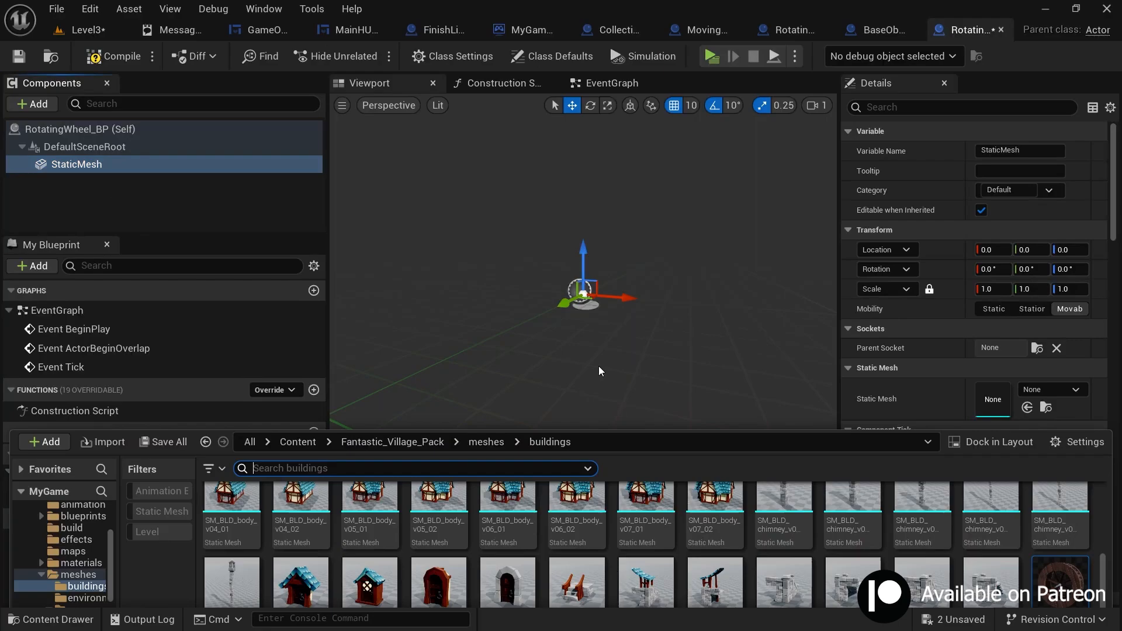
right_drag(783, 327, 792, 345)
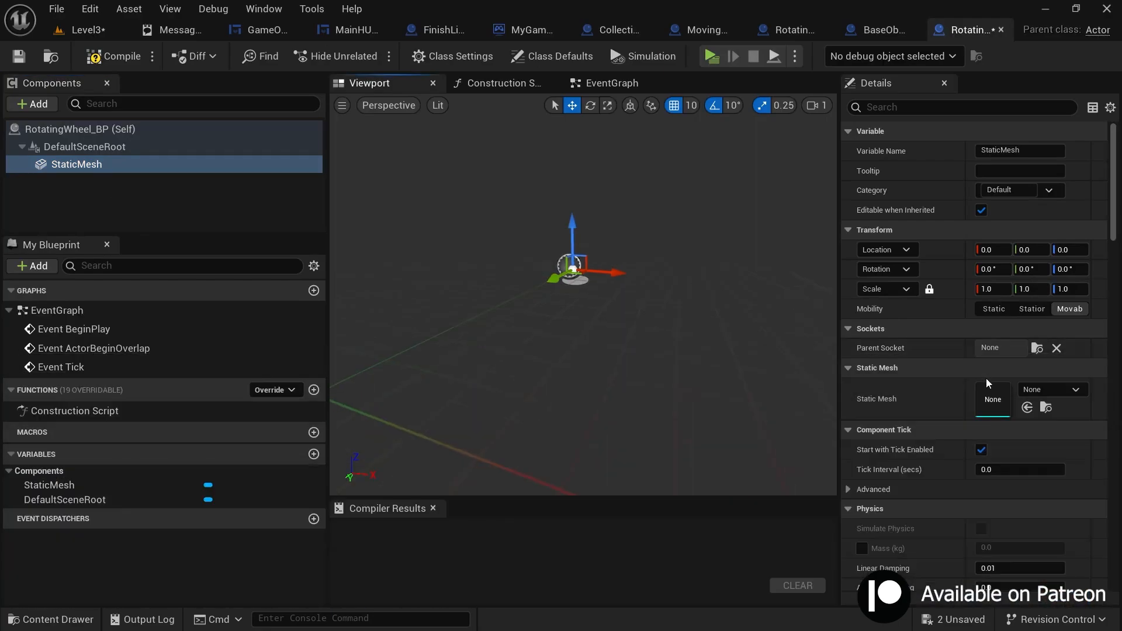
click(1033, 408)
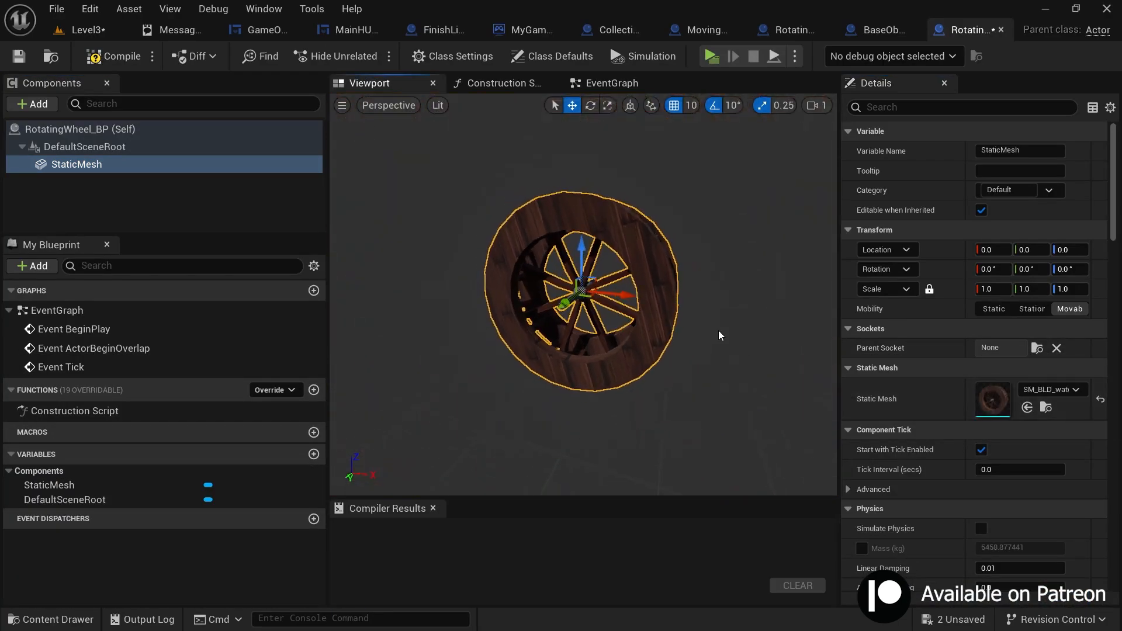
- Compile the RotatingWheel_BP blueprint and select its top-level Self entry
middle_drag(718, 336, 637, 353)
click(112, 58)
click(117, 128)
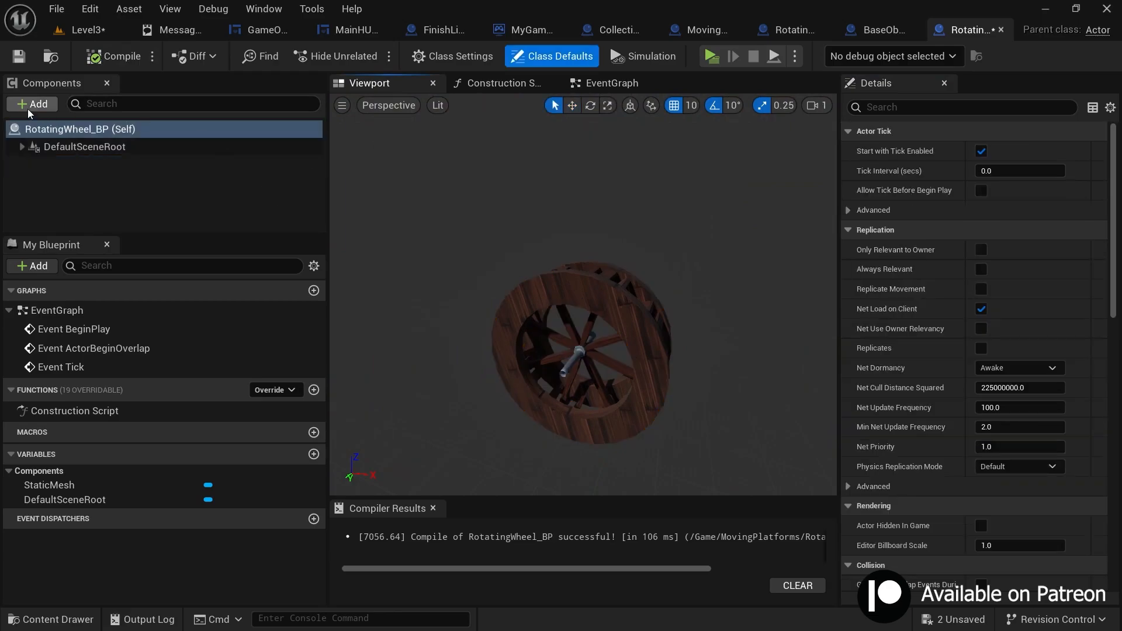
- Add a Rotating Movement component to RotatingWheel_BP and select it
click(29, 105)
text(ROTATI)
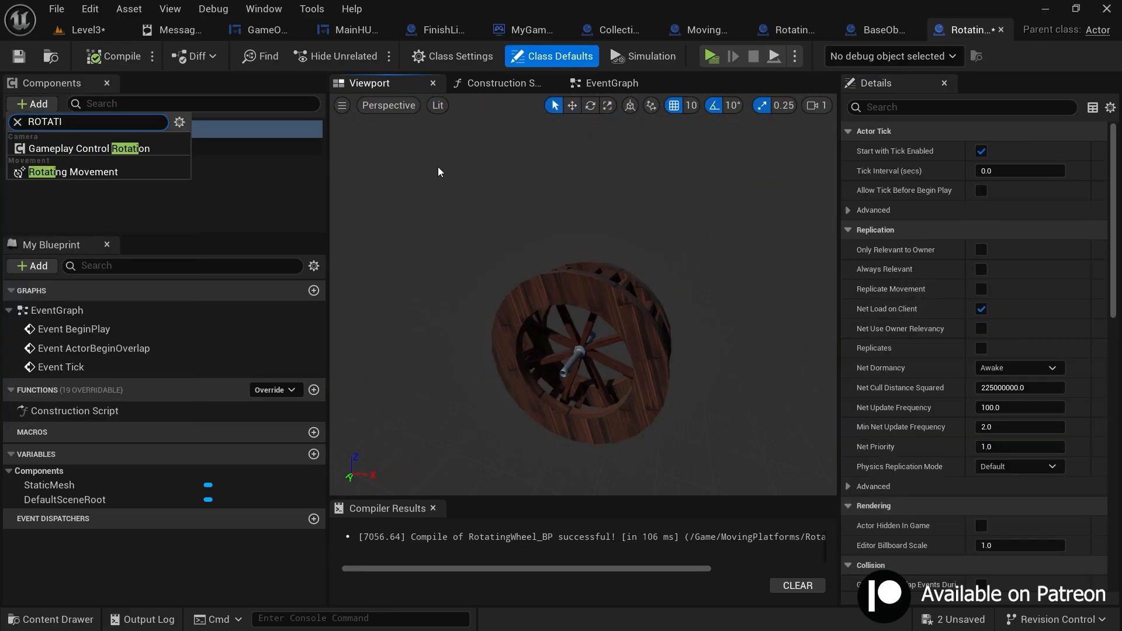
click(151, 205)
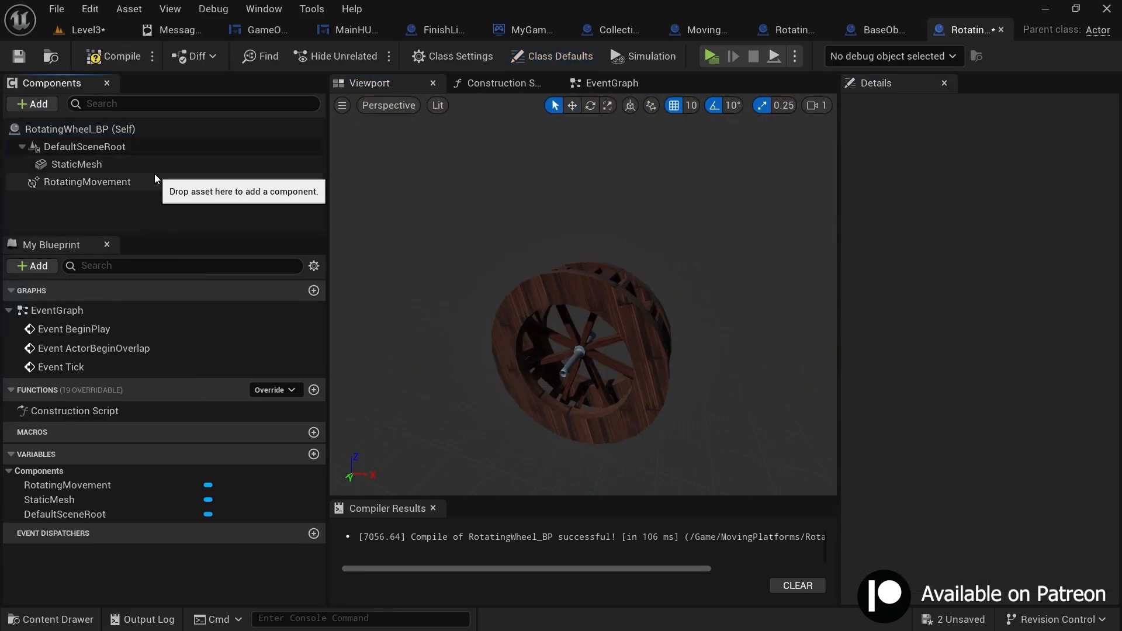
click(145, 182)
- Try rotating the wheel mesh about its axle to identify the spin axis, and undo the rotation
click(551, 362)
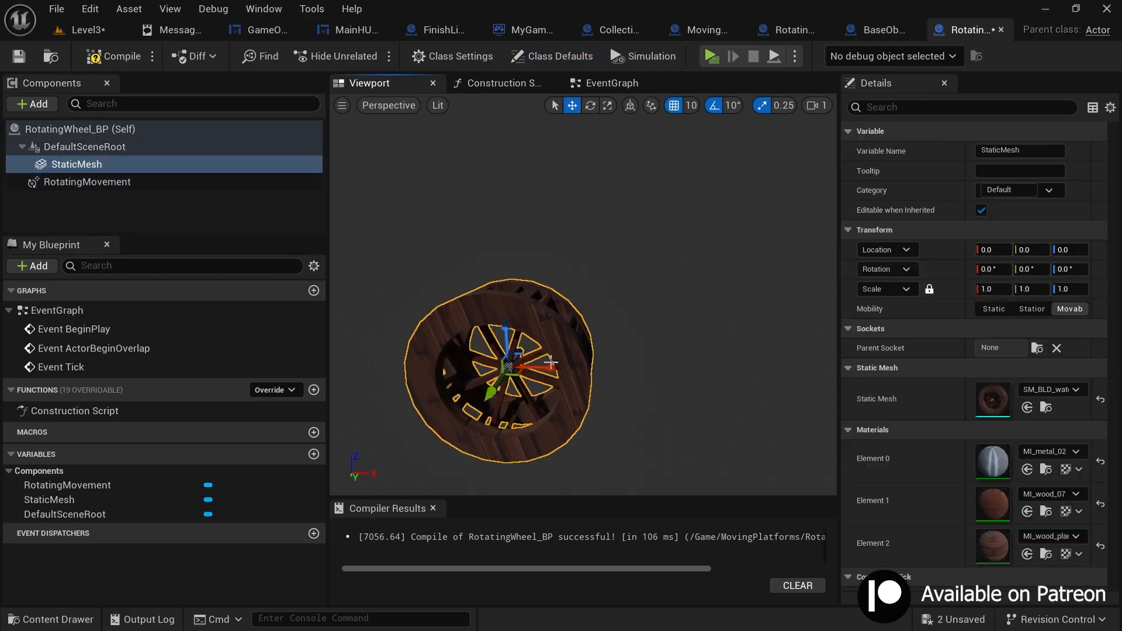
drag(541, 330, 559, 432)
key(ctrl+z)
- Set the RotatingMovement component's Rotation Rate to 50° on the second axis and 0° on the third
click(82, 182)
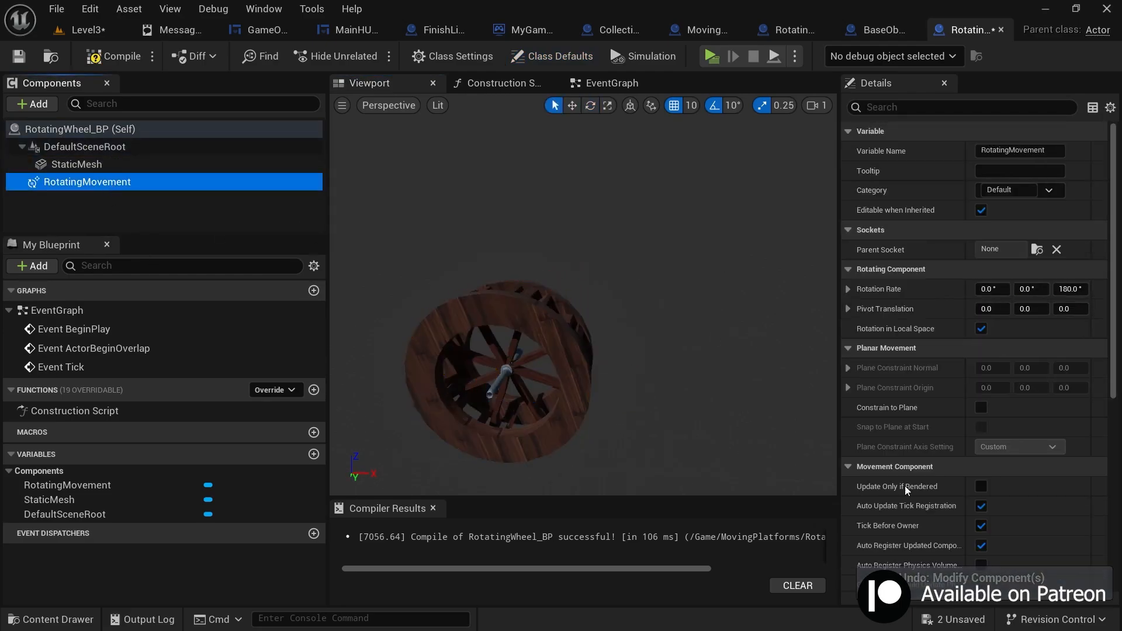
click(1068, 288)
text(0)
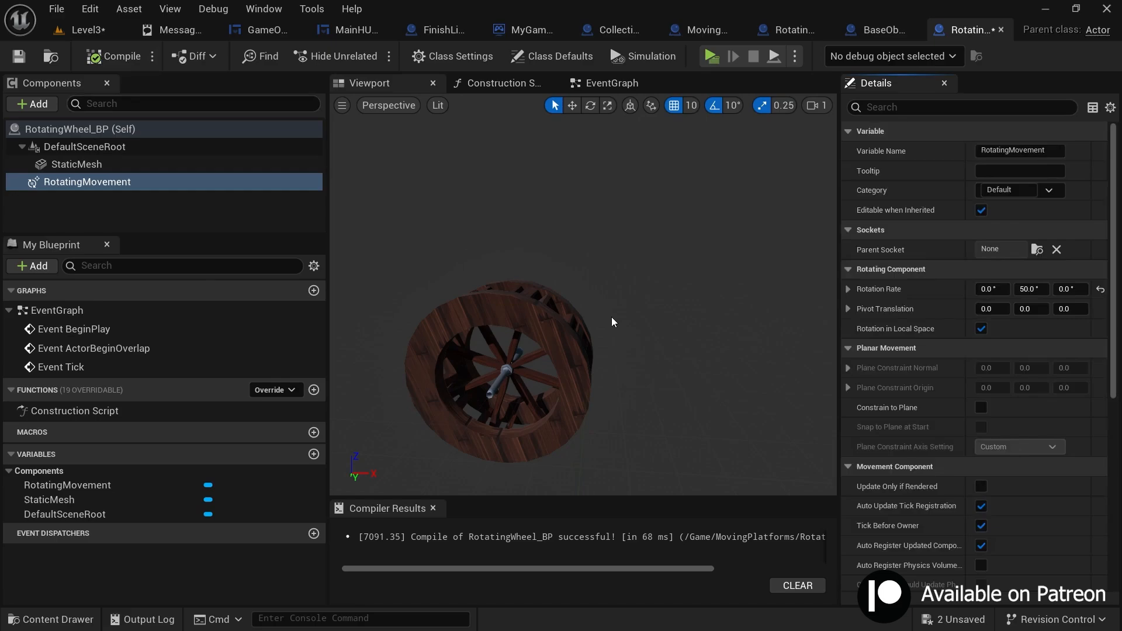
- Open RotatingWheel_BP's EventGraph and delete all of the default event nodes
click(612, 83)
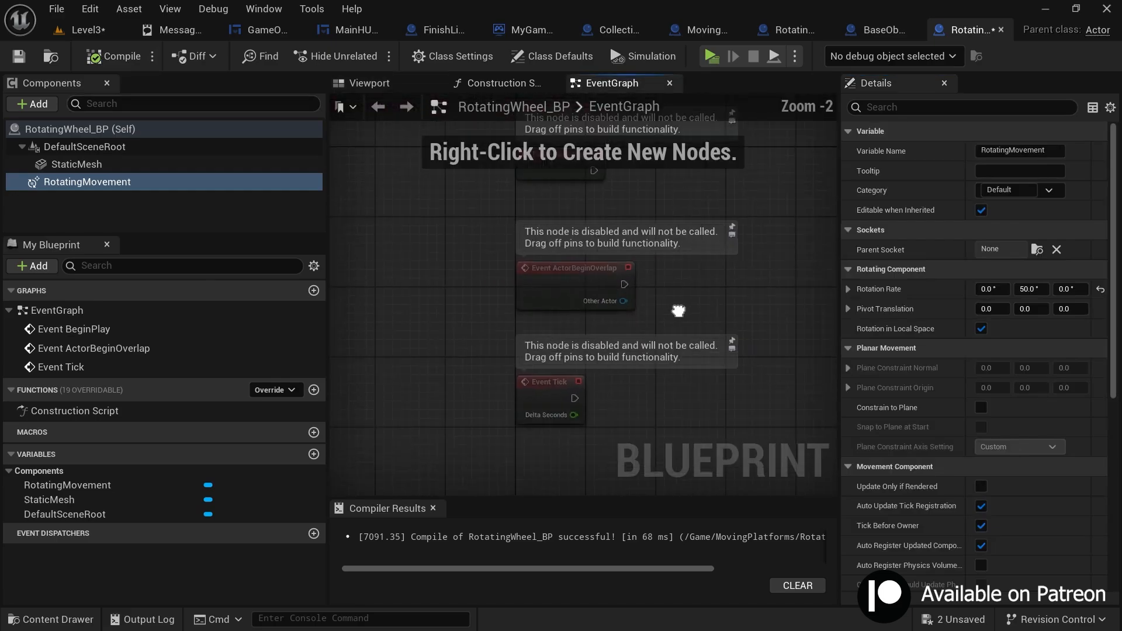
key(ctrl+a)
key(Delete)
- Add an Event BeginPlay node to the empty EventGraph
scroll(520, 300, up, 2)
right_click(511, 284)
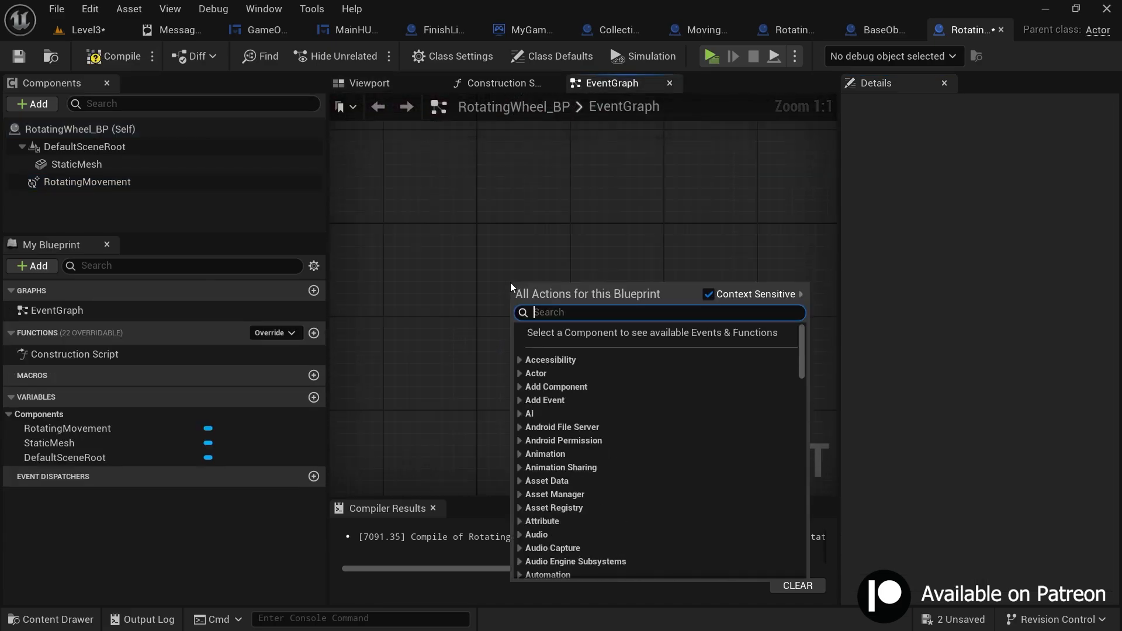
text(EVEN BEG)
key(Return)
- Place a Rotating Movement reference in the graph and add a Set Rotation Rate node targeting it
drag(87, 182, 497, 374)
drag(592, 377, 631, 339)
text(SET ROTT)
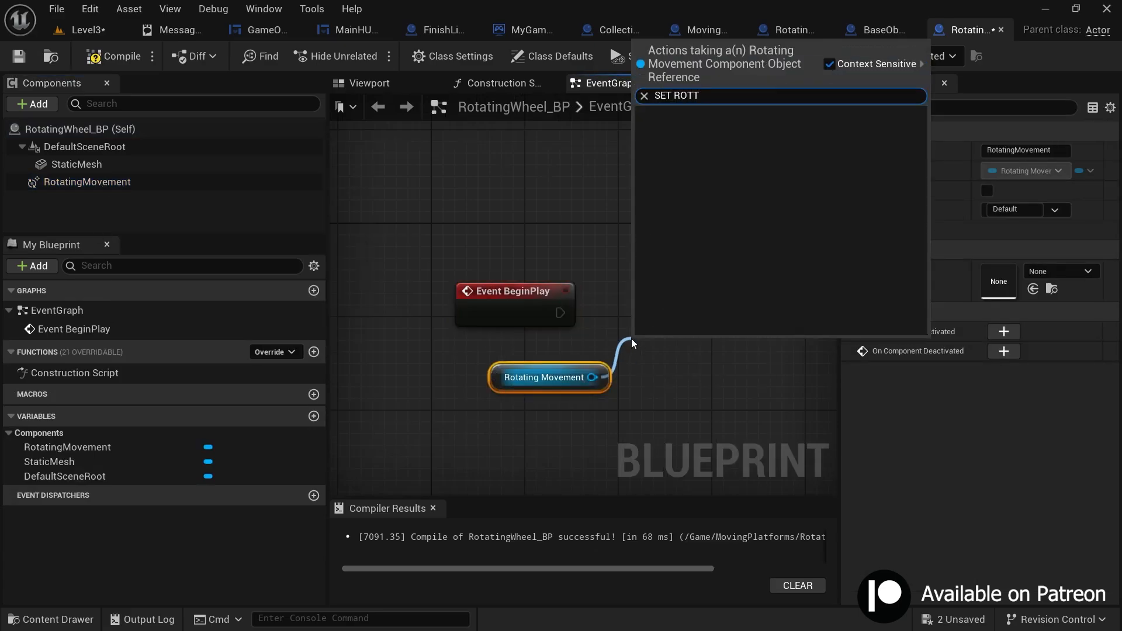
key(BackSpace)
key(BackSpace)
click(713, 325)
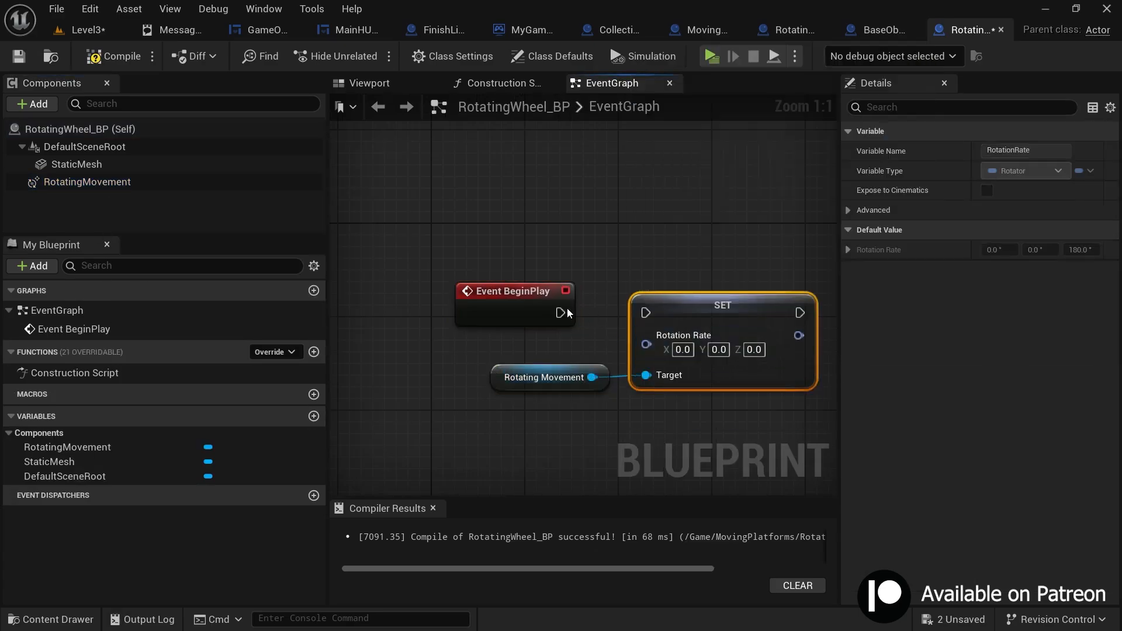
- Connect Event BeginPlay to the SET node and split its Rotation Rate pin into roll, pitch and yaw
right_click(652, 338)
click(695, 402)
click(544, 377)
scroll(490, 277, down, 2)
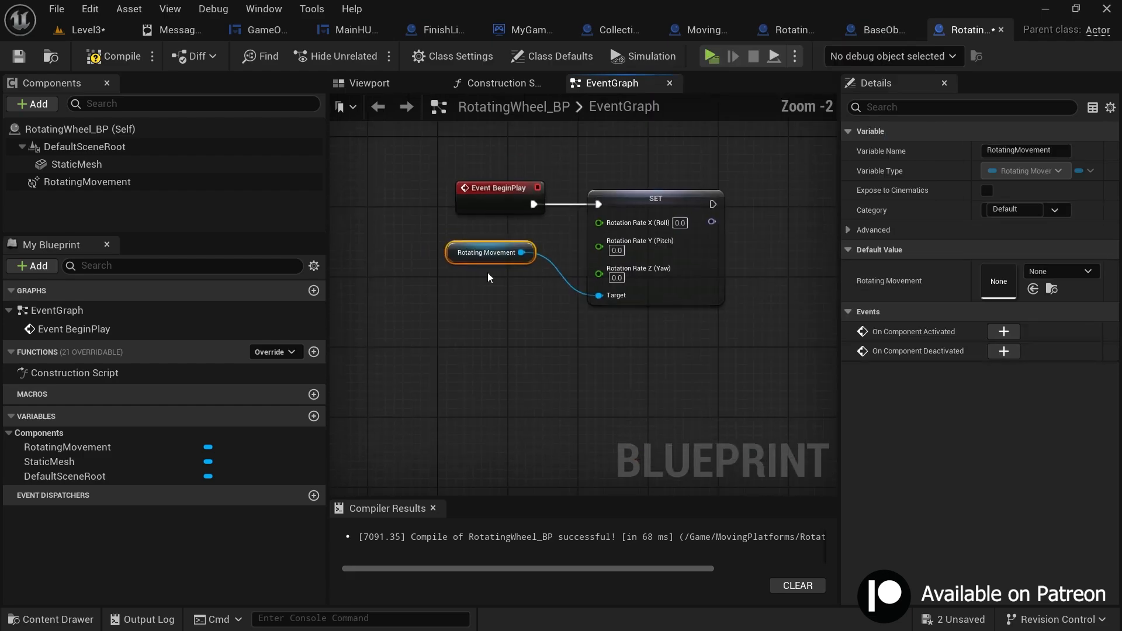
- Promote the SET node's Rotation Rate Y (Pitch) pin to a float variable named Speed
scroll(608, 332, up, 2)
right_click(570, 304)
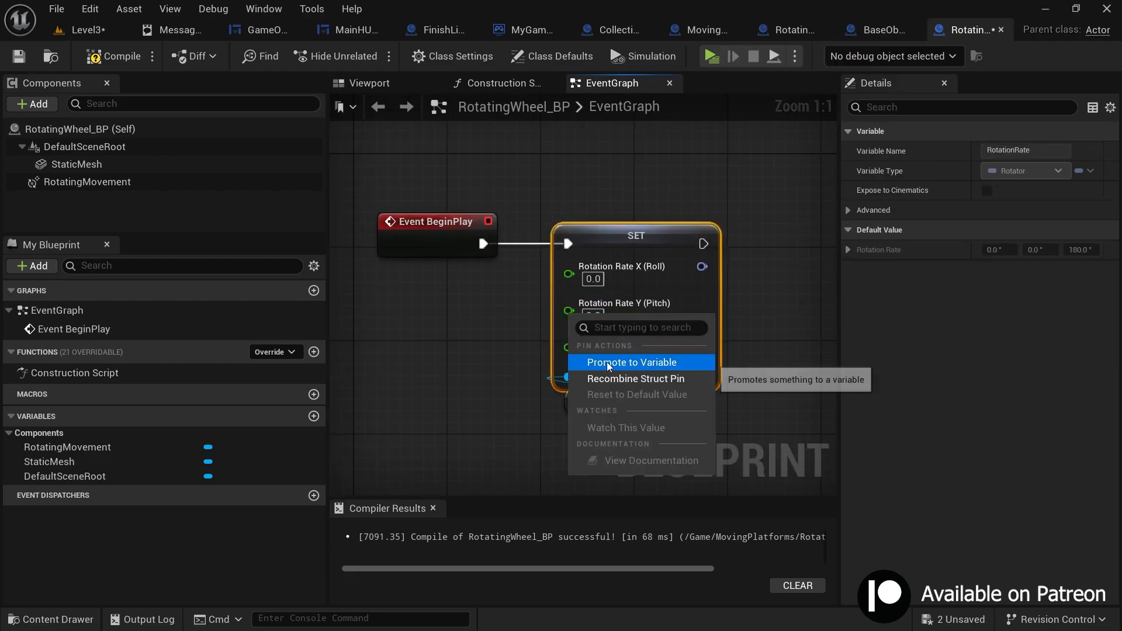
click(643, 363)
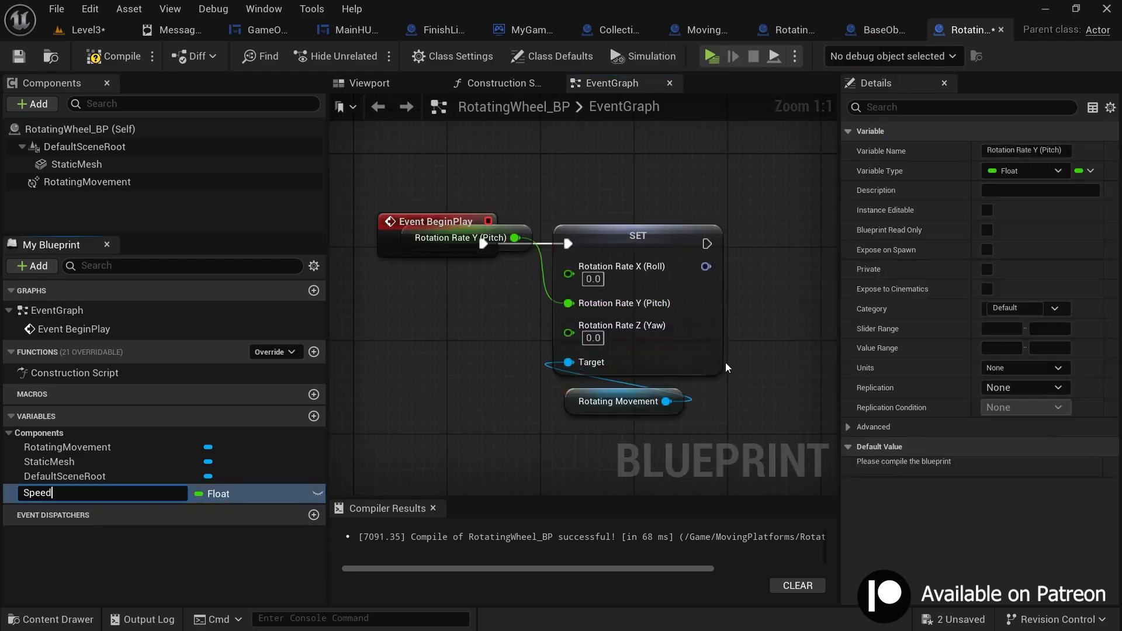
- Place the Speed node below Event BeginPlay and make the variable instance editable and exposed on spawn, with default 50
drag(424, 245, 414, 337)
drag(413, 313, 413, 243)
click(412, 331)
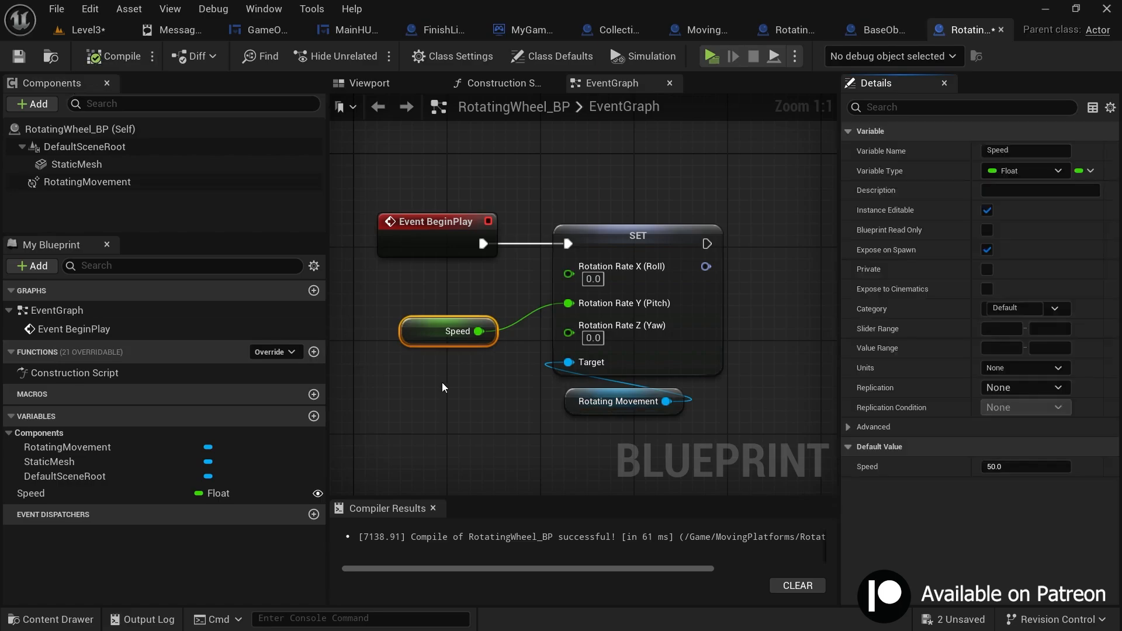
scroll(442, 387, down, 2)
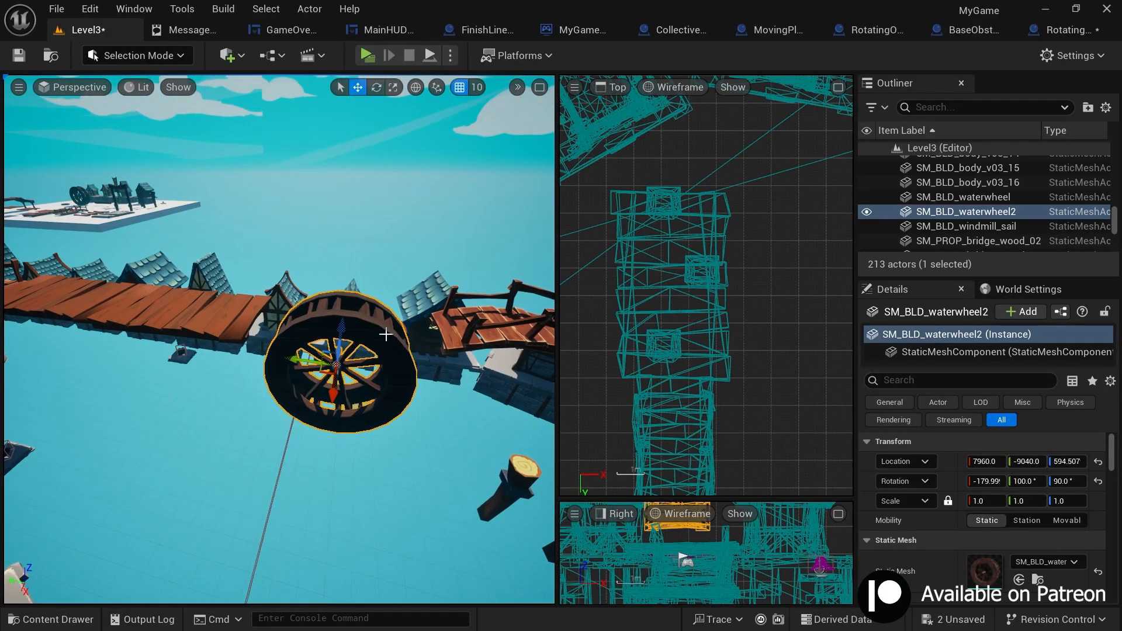
- Replace the SM_BLD_waterwheel2 actor in Level3 with RotatingWheel_BP from the MovingPlatforms folder
key(ctrl+space)
click(298, 350)
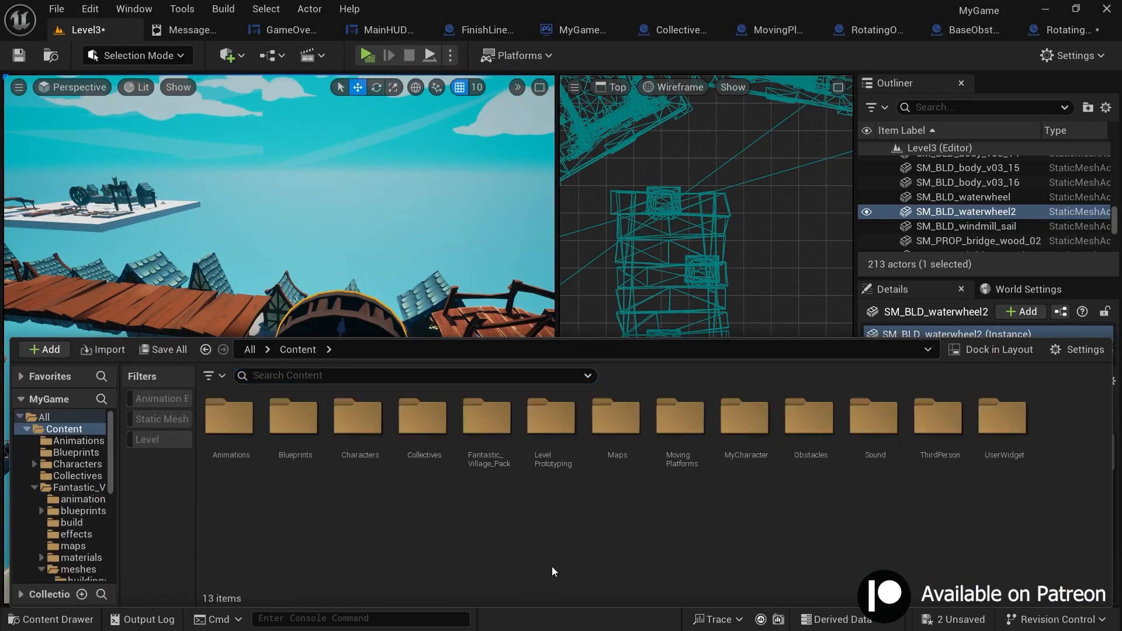
double_click(680, 418)
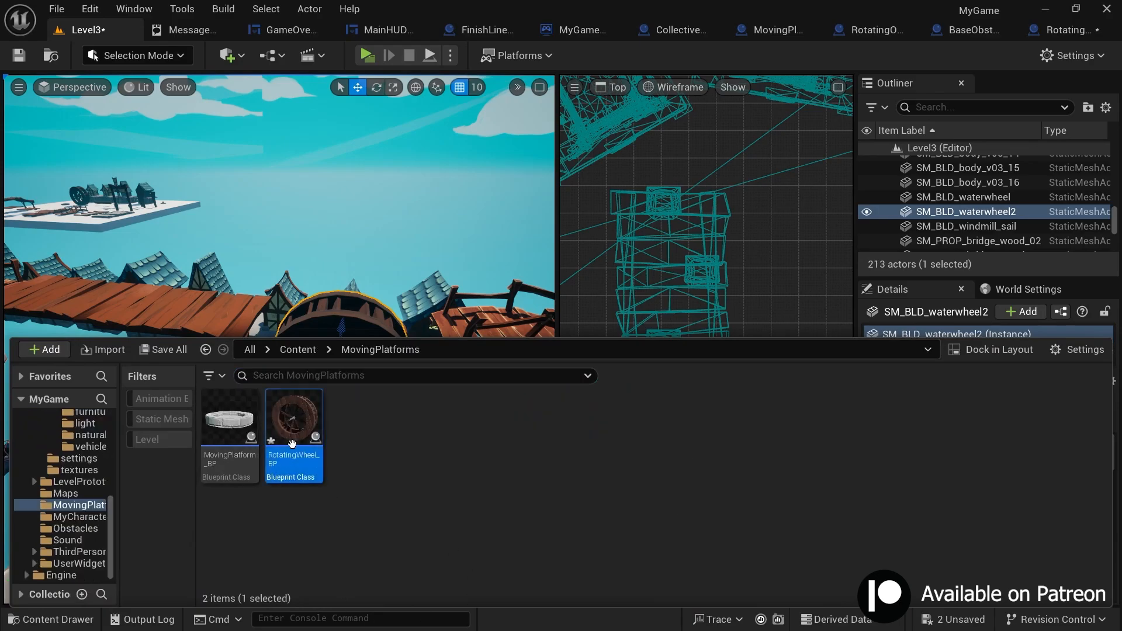
right_click(333, 303)
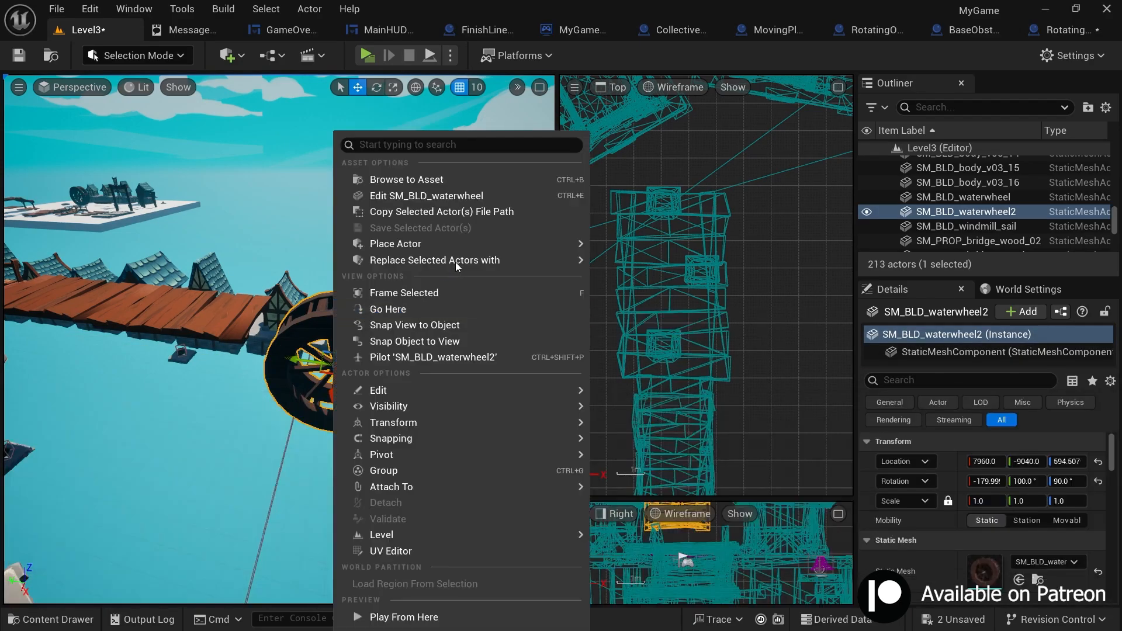
mouse_move(444, 261)
click(635, 260)
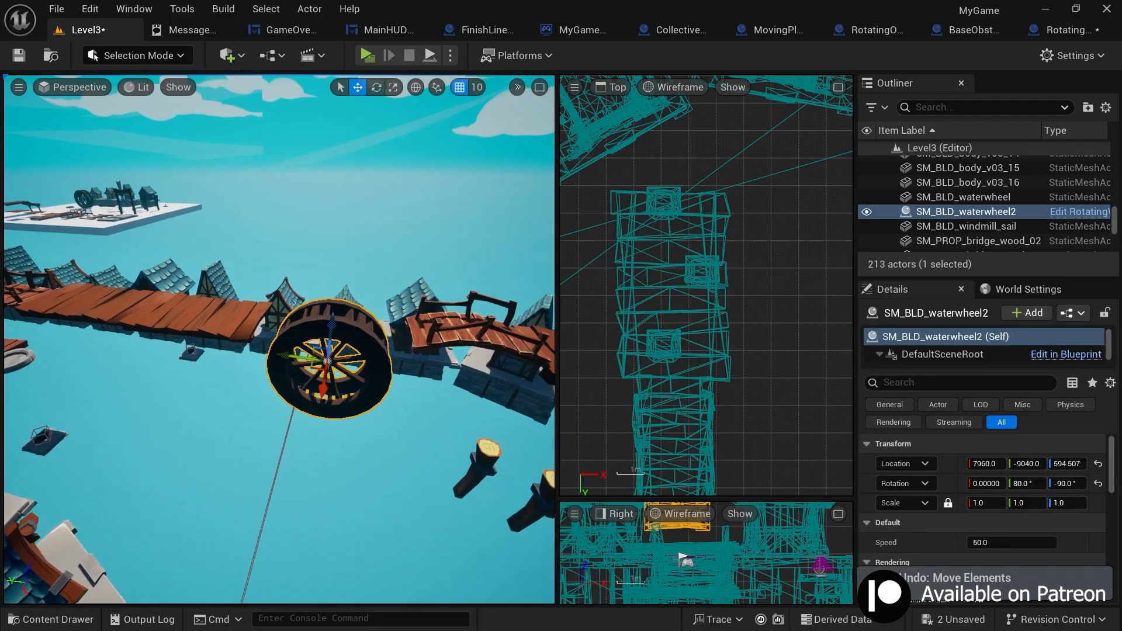
- Start a play preview of Level3 with the new wheel and end it
right_drag(366, 249, 362, 263)
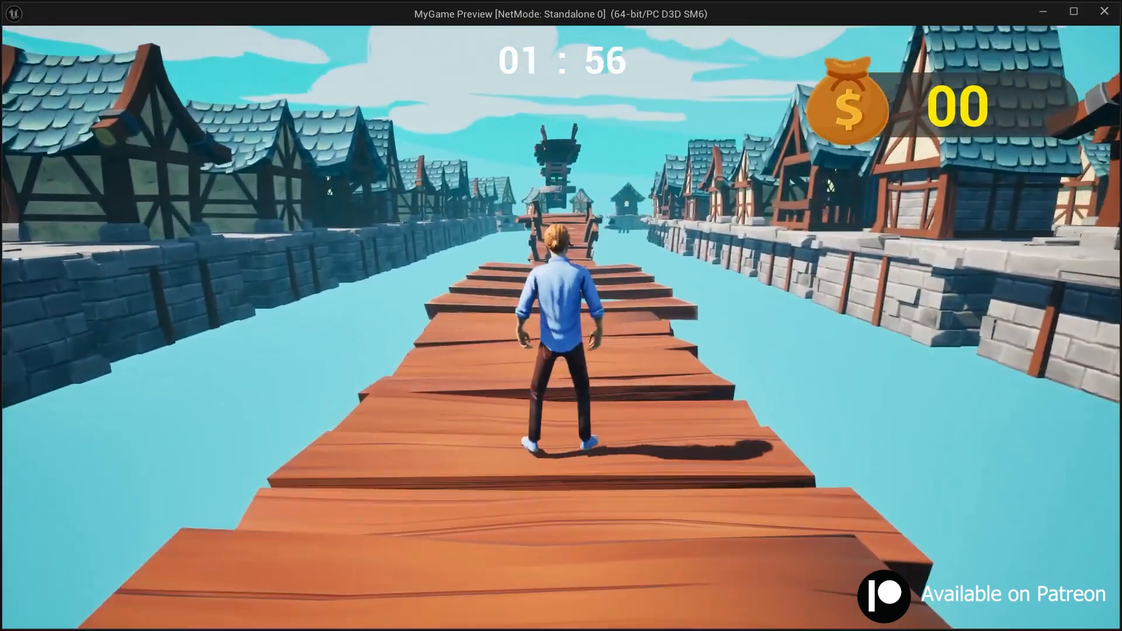
key(Escape)
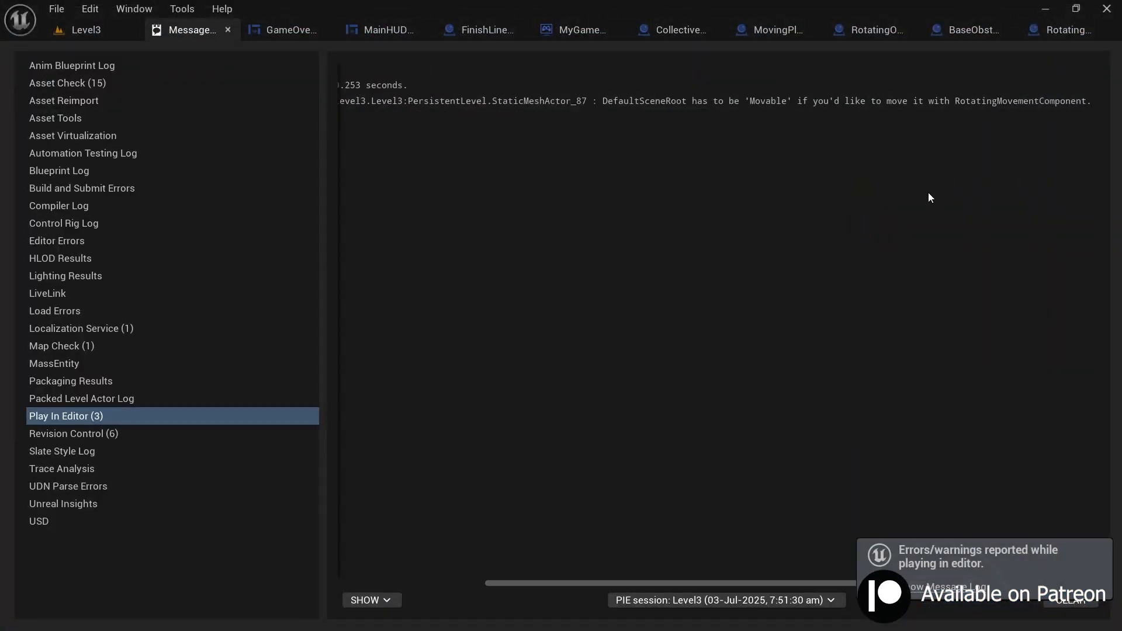
- Set the mobility of RotatingWheel_BP's DefaultSceneRoot to Movable and check its StaticMesh component's mobility
click(1071, 26)
click(369, 83)
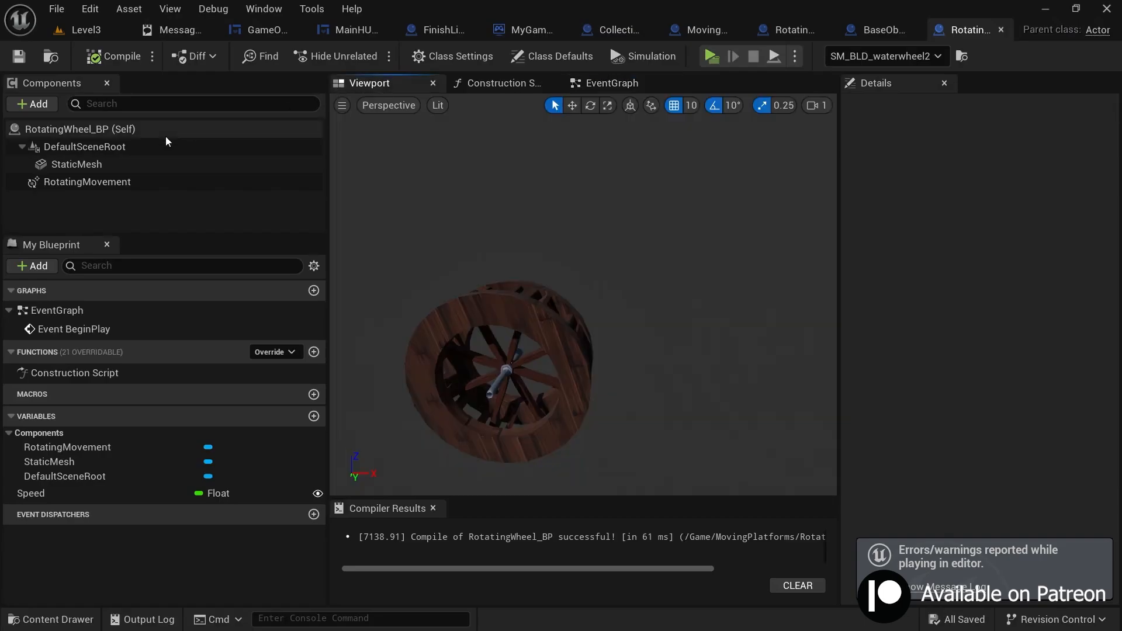
click(84, 147)
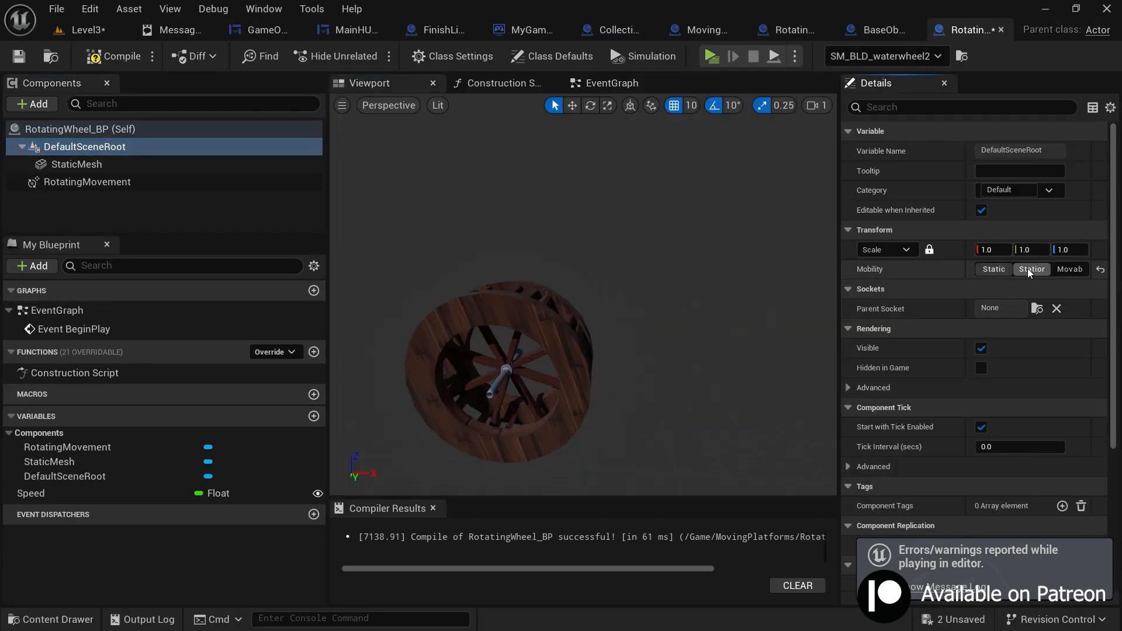
click(1081, 269)
click(73, 164)
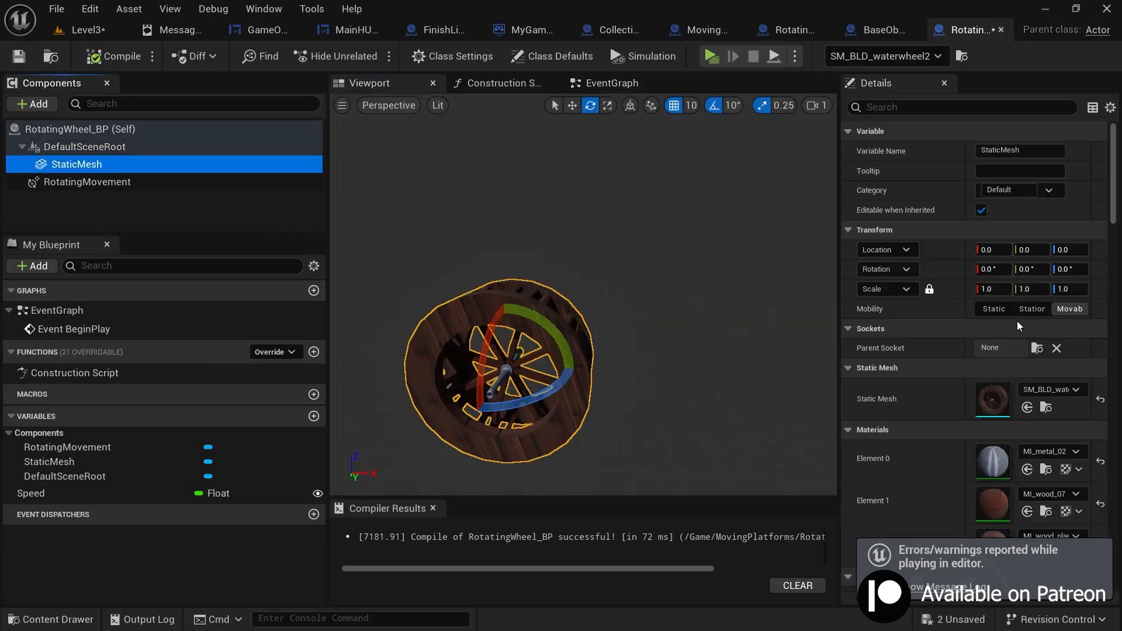
click(169, 147)
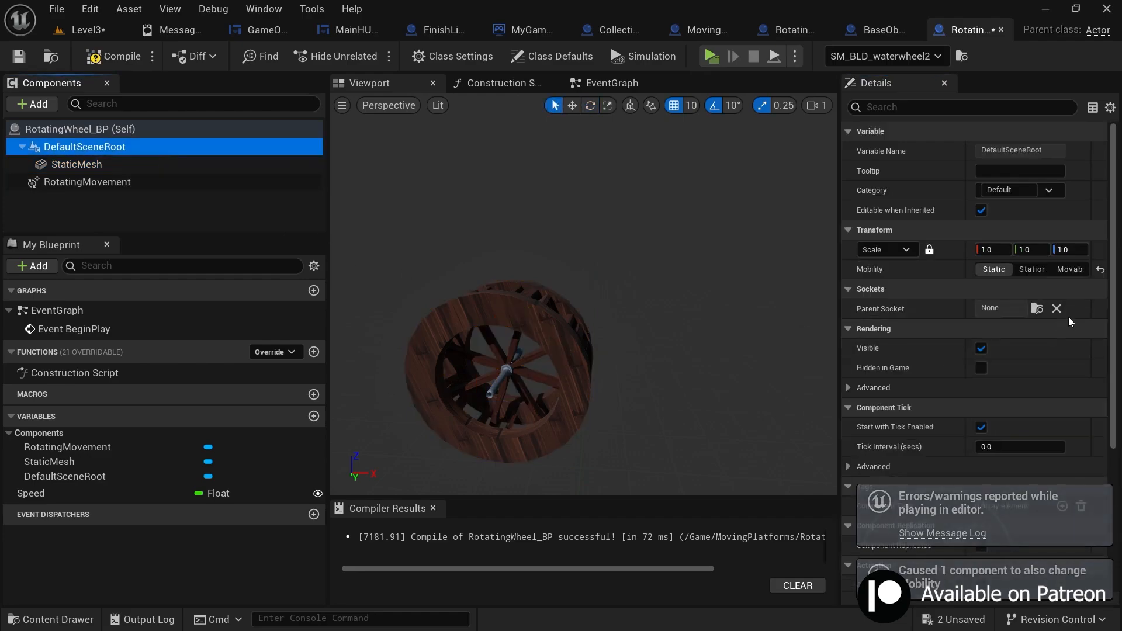
- Playtest Level3 by running and jumping across the course and riding the platform to jump onto the waterwheel
click(88, 29)
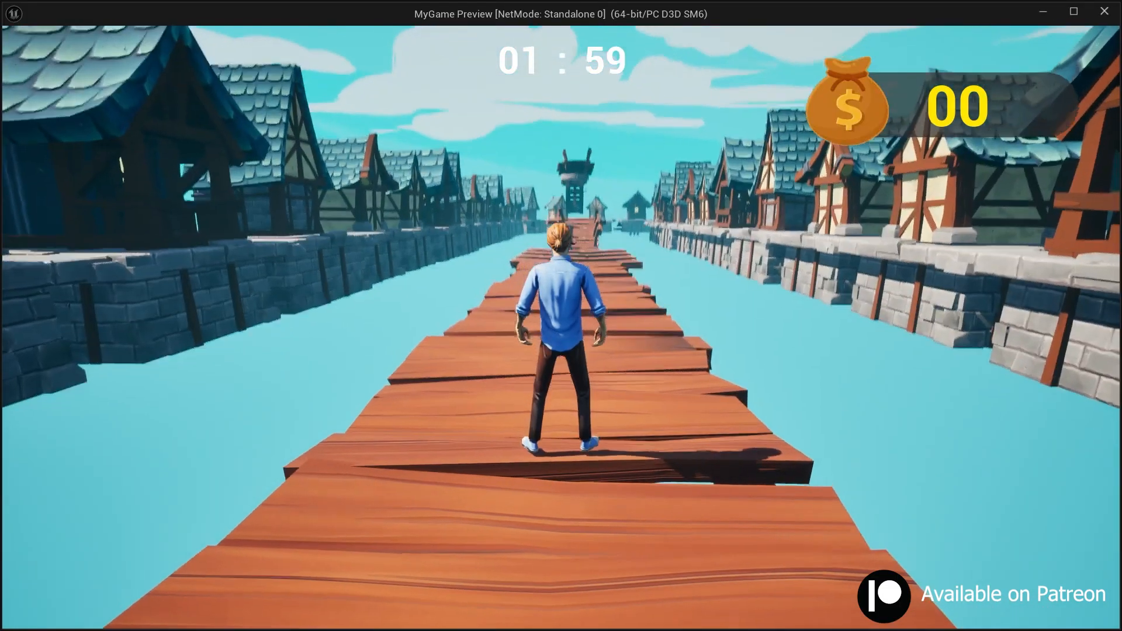
key(w)
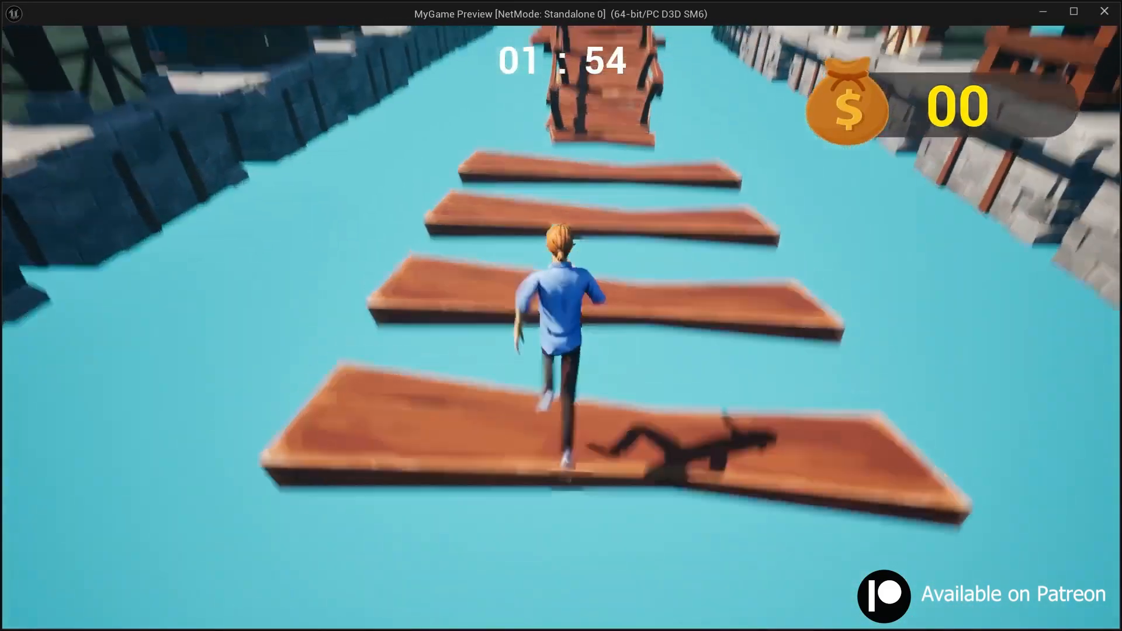
key(space)
key(space)
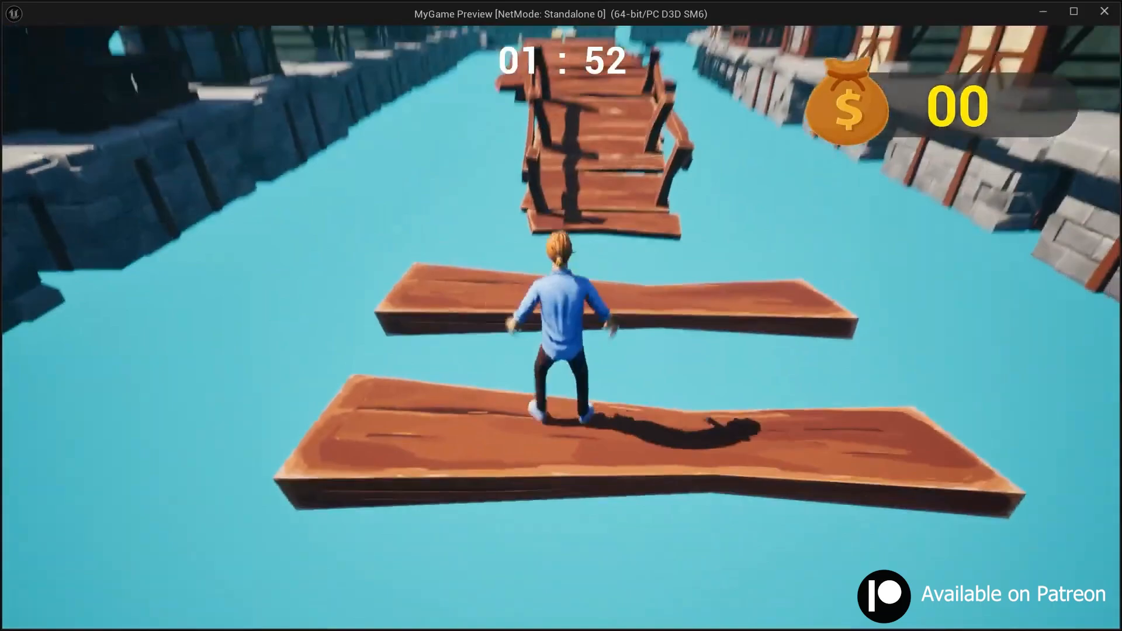
key(space)
key(space)
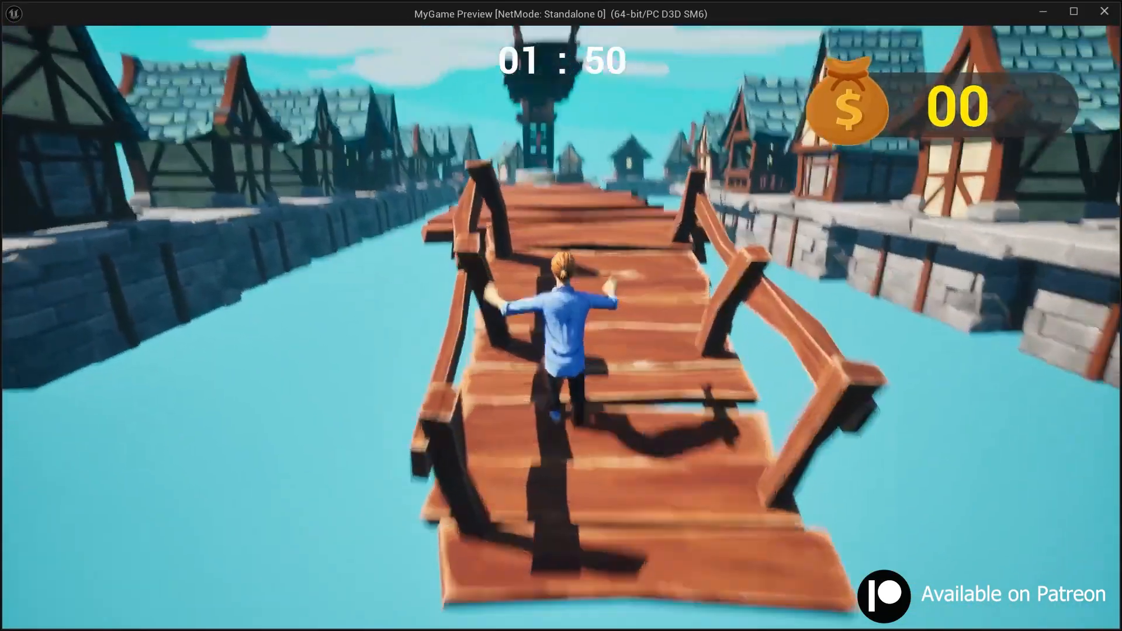
key(w)
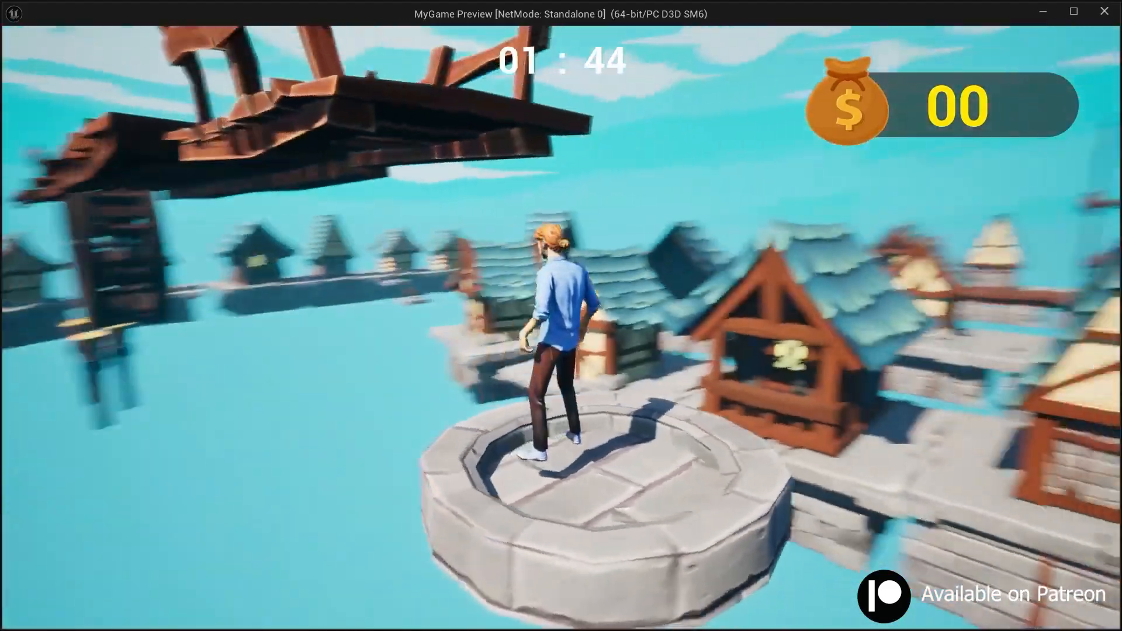
key(w)
key(space)
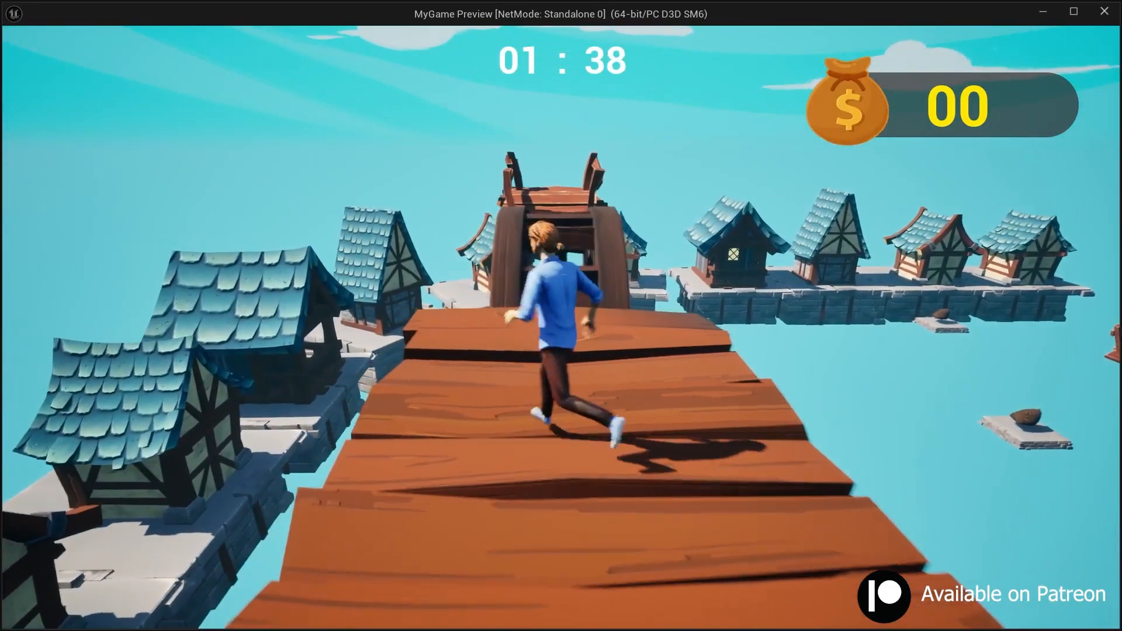
key(w)
key(space)
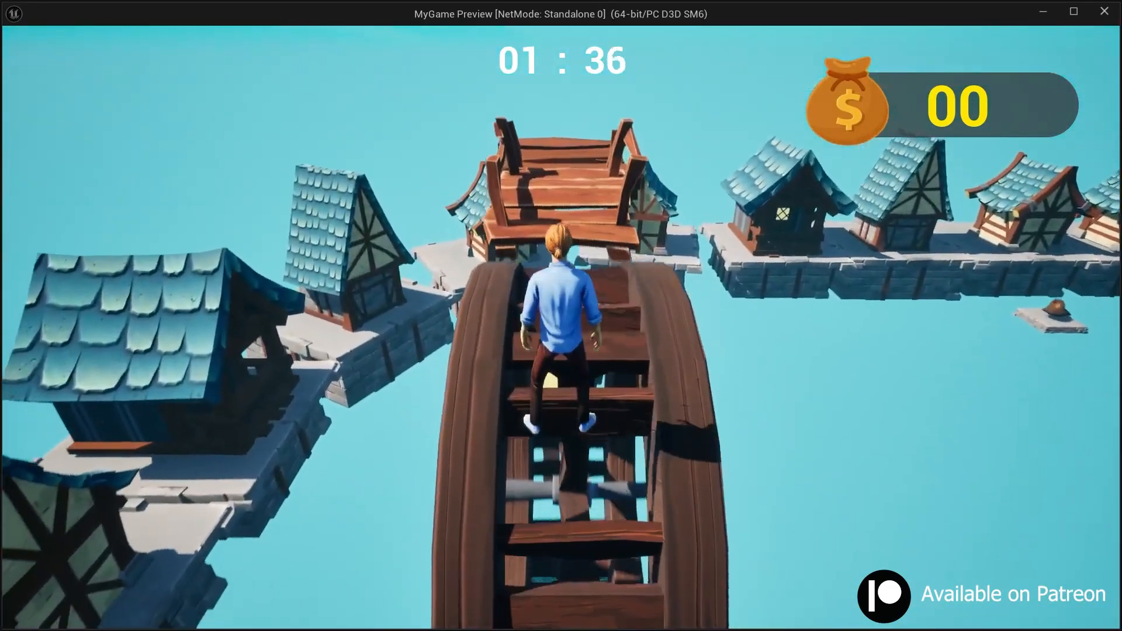
key(space)
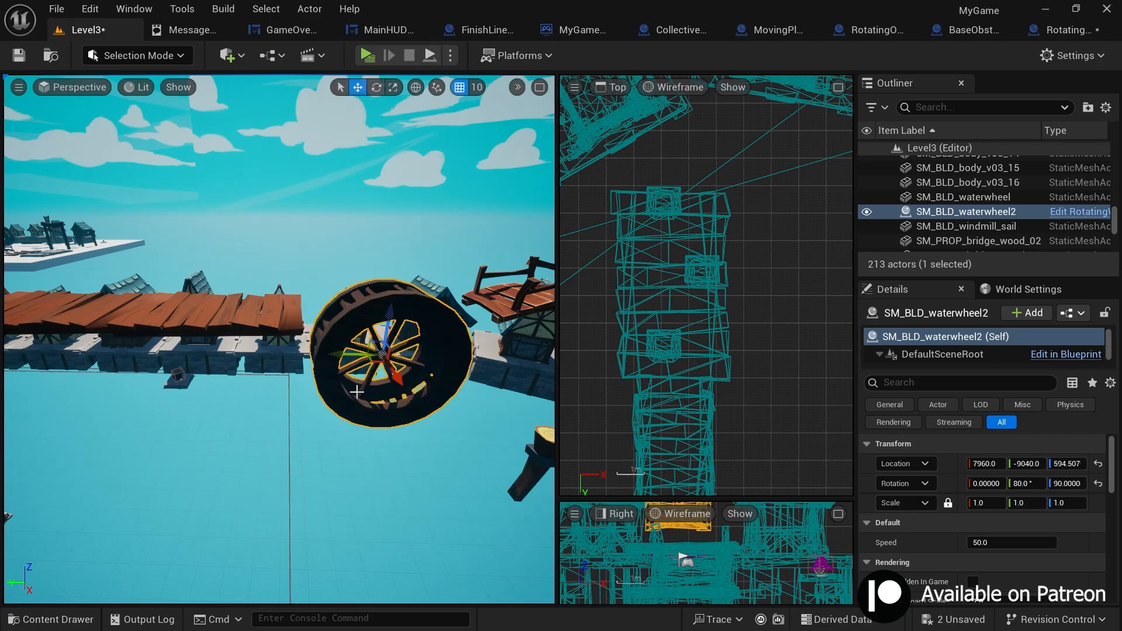
- Save all modified assets and open the blueprint of the round stone moving platform MovingPlatform_BP2
right_drag(356, 392, 269, 416)
key(ctrl+shift+s)
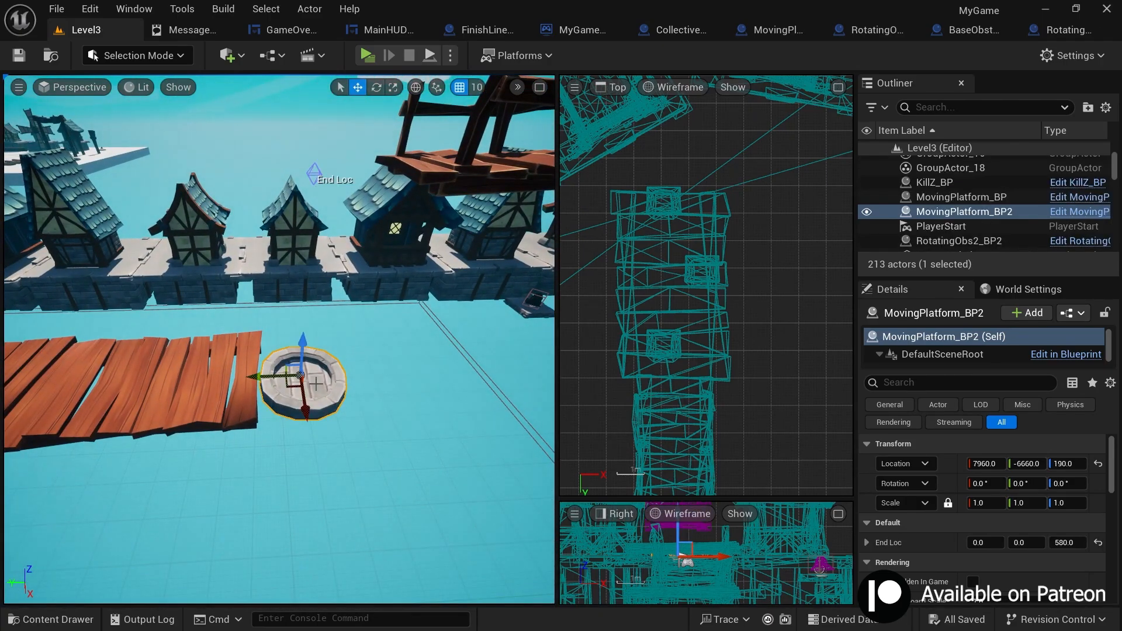
right_click(316, 383)
click(387, 213)
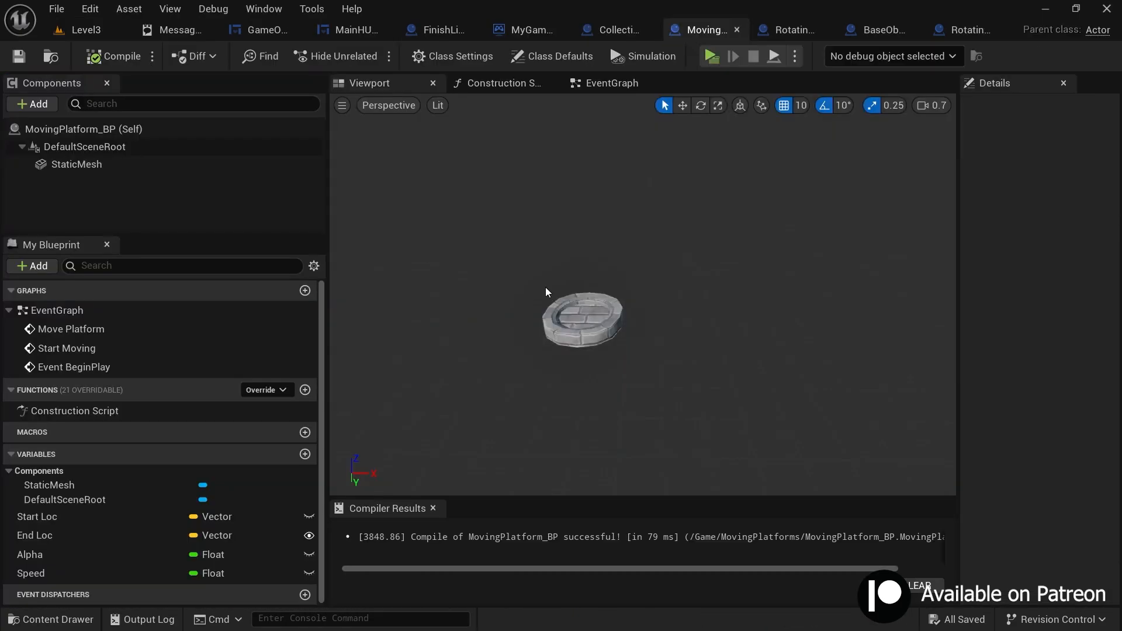
- Select MovingPlatform_BP's StaticMesh component, widen its details and locate its assigned mesh asset in the project content
click(74, 166)
drag(958, 372, 843, 373)
click(1047, 407)
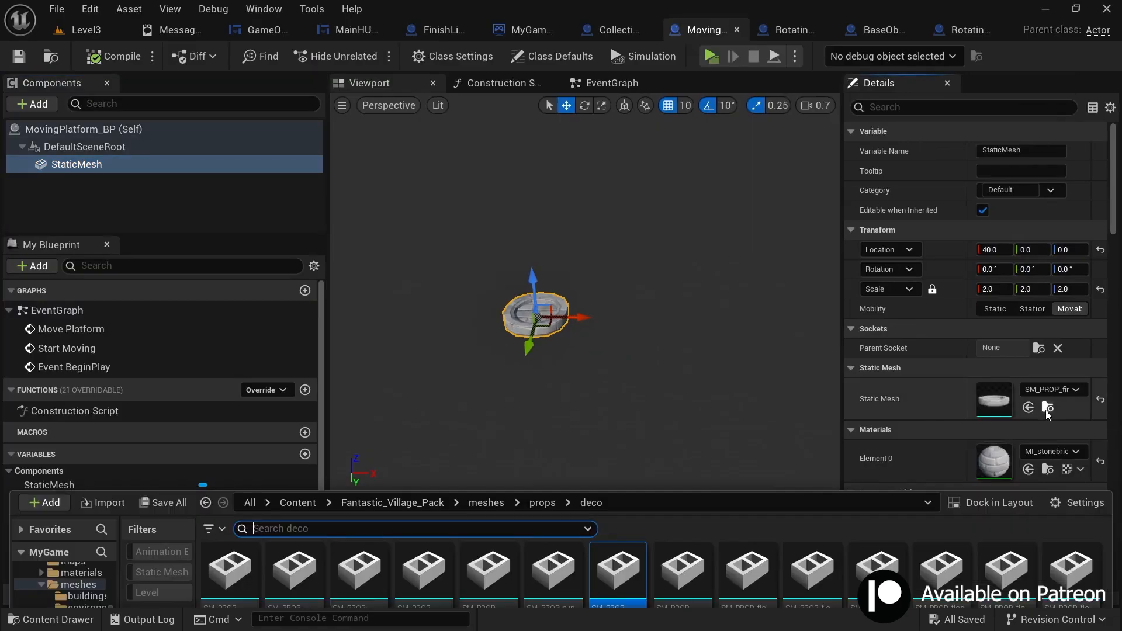
- Open the round stone static mesh that MovingPlatform_BP uses and view it from above
double_click(645, 476)
right_drag(660, 297, 659, 421)
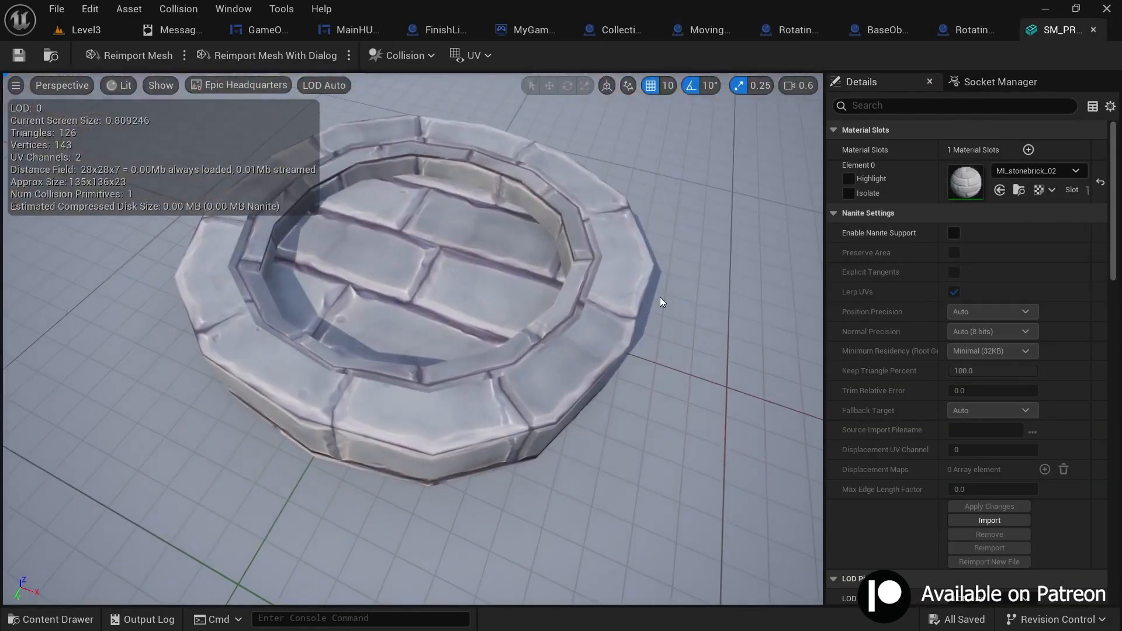
- Try auto convex collision on the round stone mesh with a hull count of 10 and 32 max hull verts
click(416, 65)
click(455, 349)
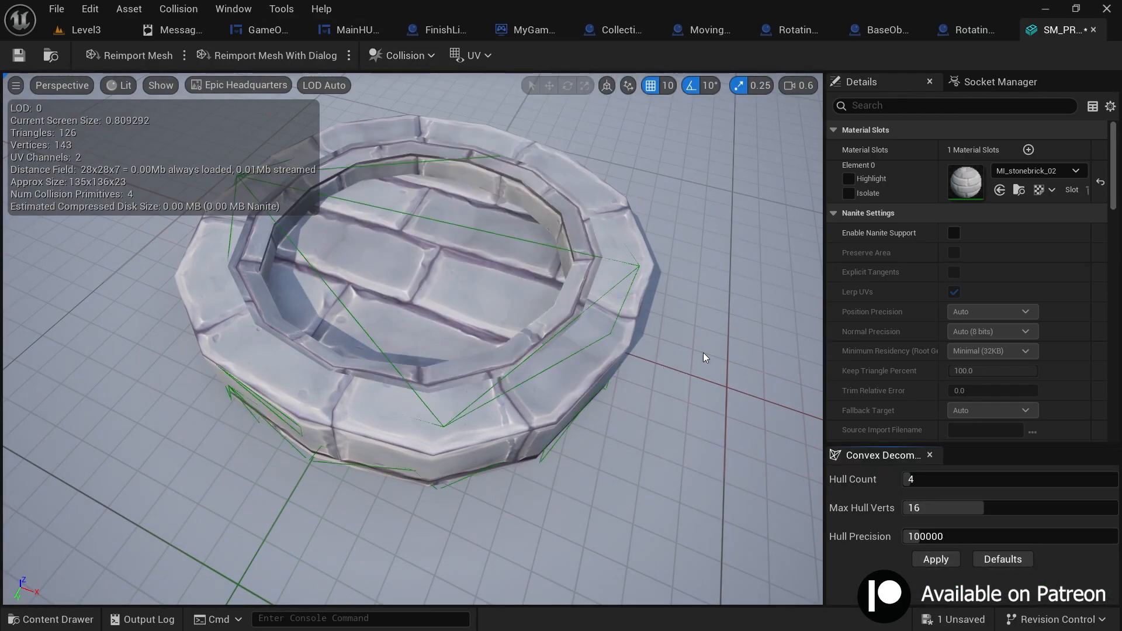
right_drag(704, 352, 456, 293)
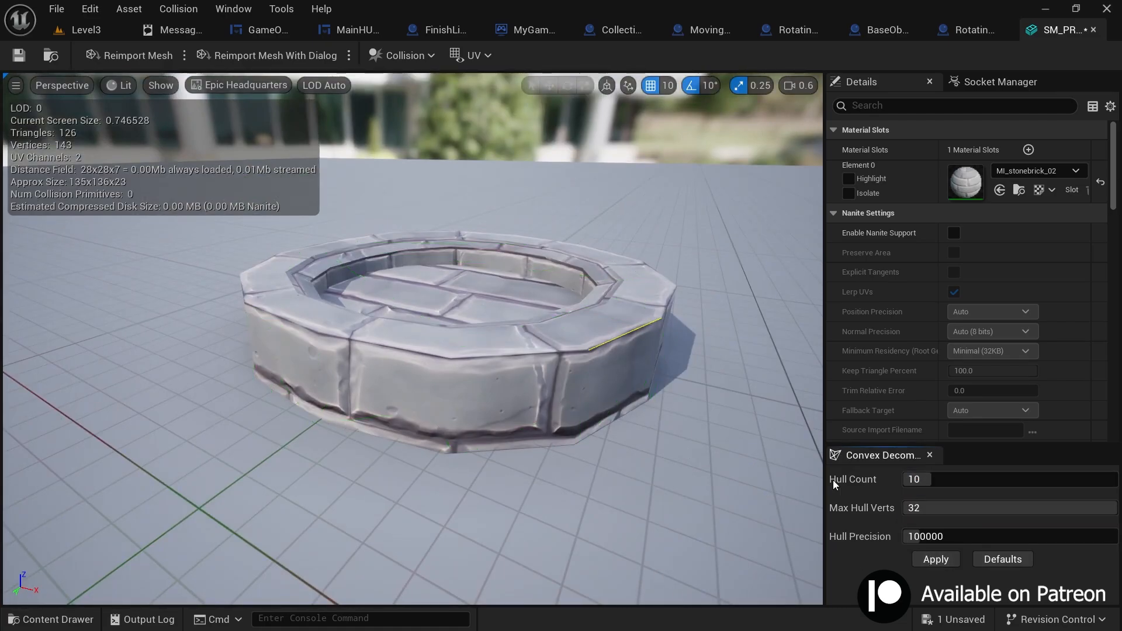
mouse_move(456, 329)
right_down()
mouse_move(468, 315)
mouse_move(461, 292)
mouse_move(456, 329)
right_up()
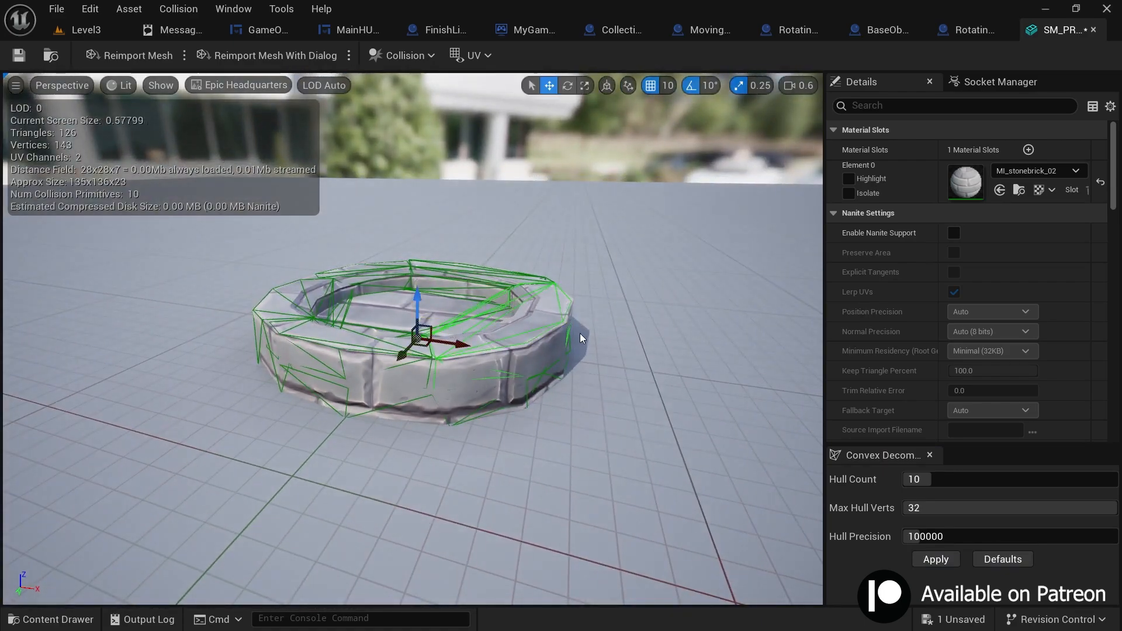
- Remove the mesh's collision and build simplified box collisions, scaled and arranged around its rim and base using the top view
click(404, 56)
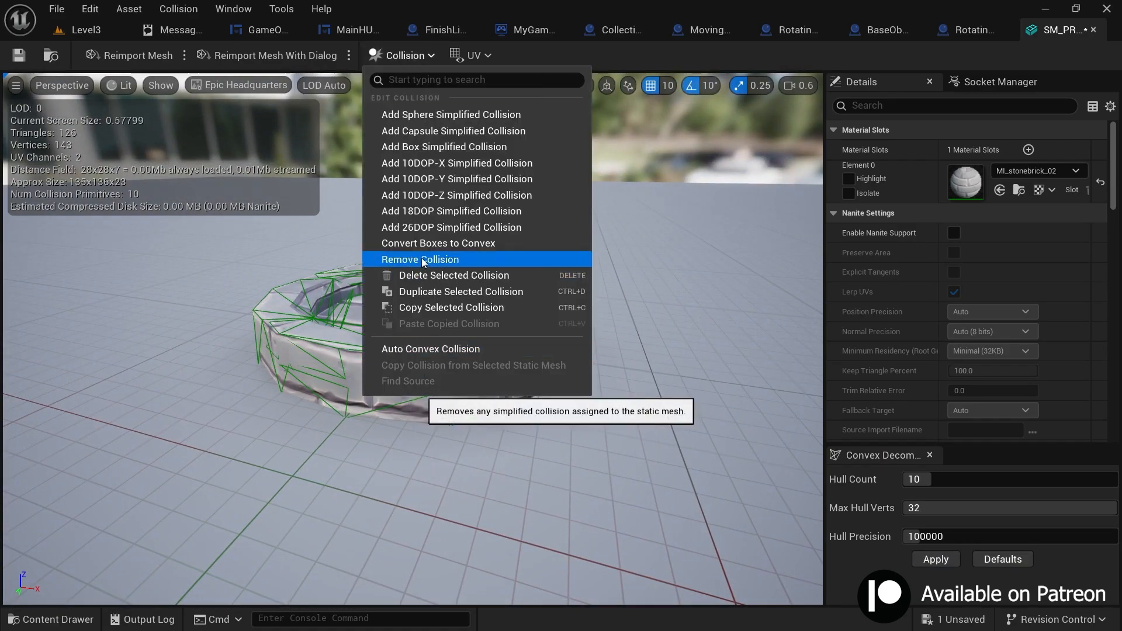
click(421, 259)
click(401, 55)
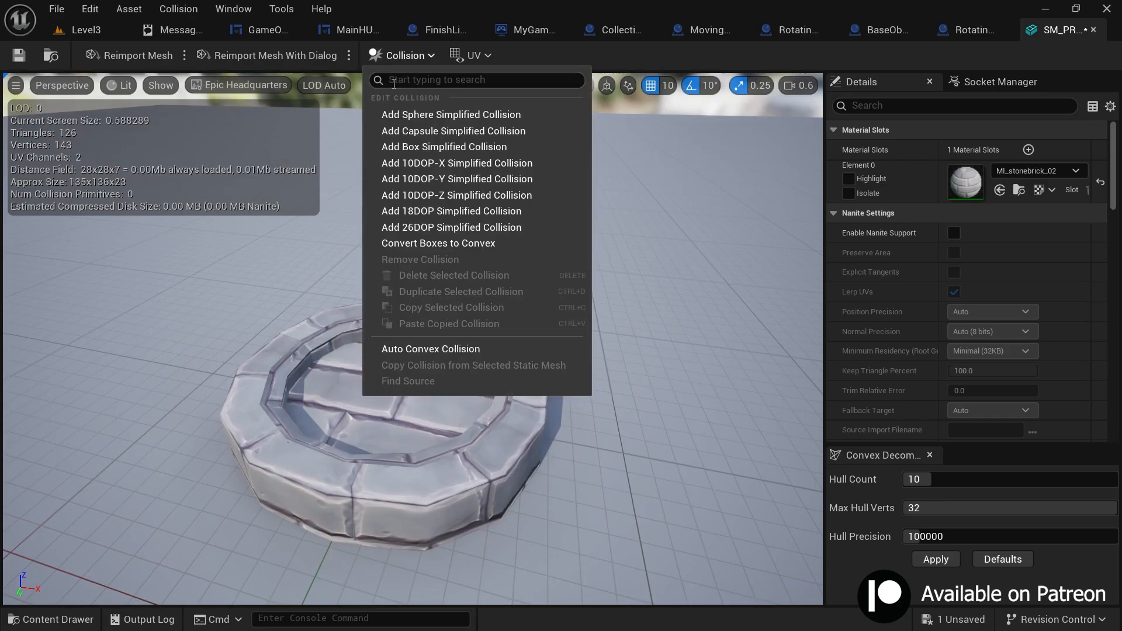
click(432, 146)
key(alt+j)
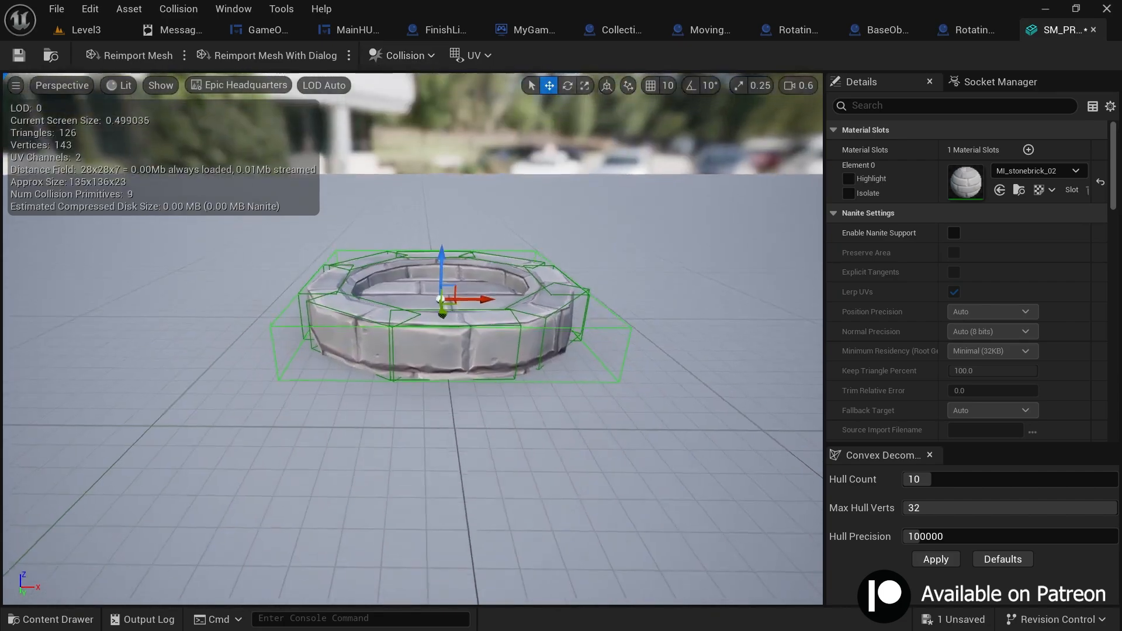
click(62, 85)
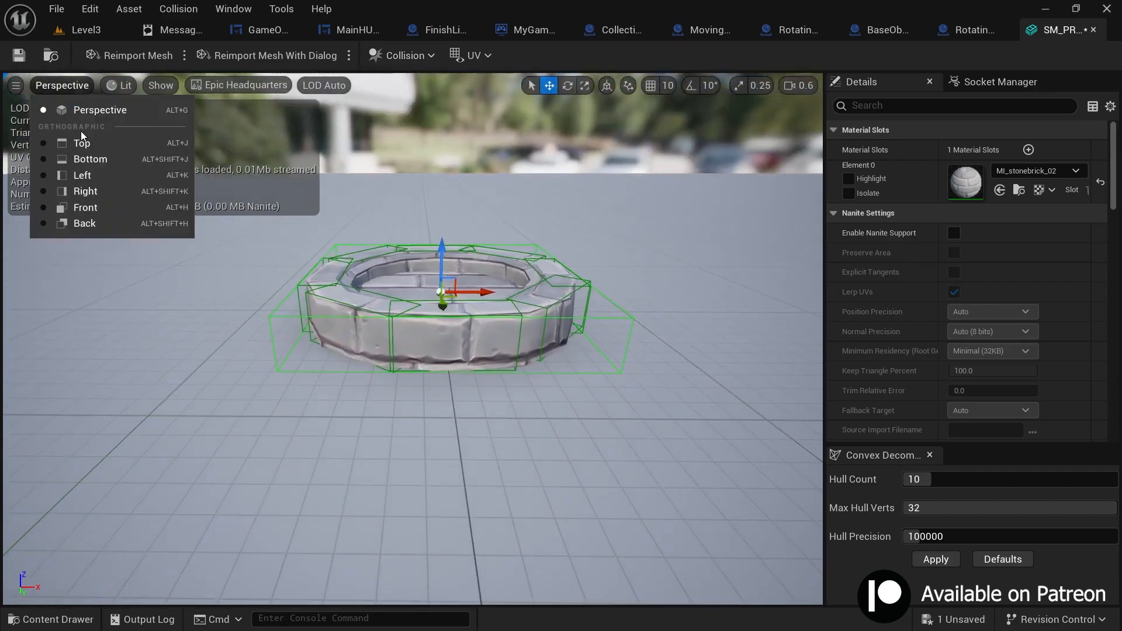
click(81, 142)
key(r)
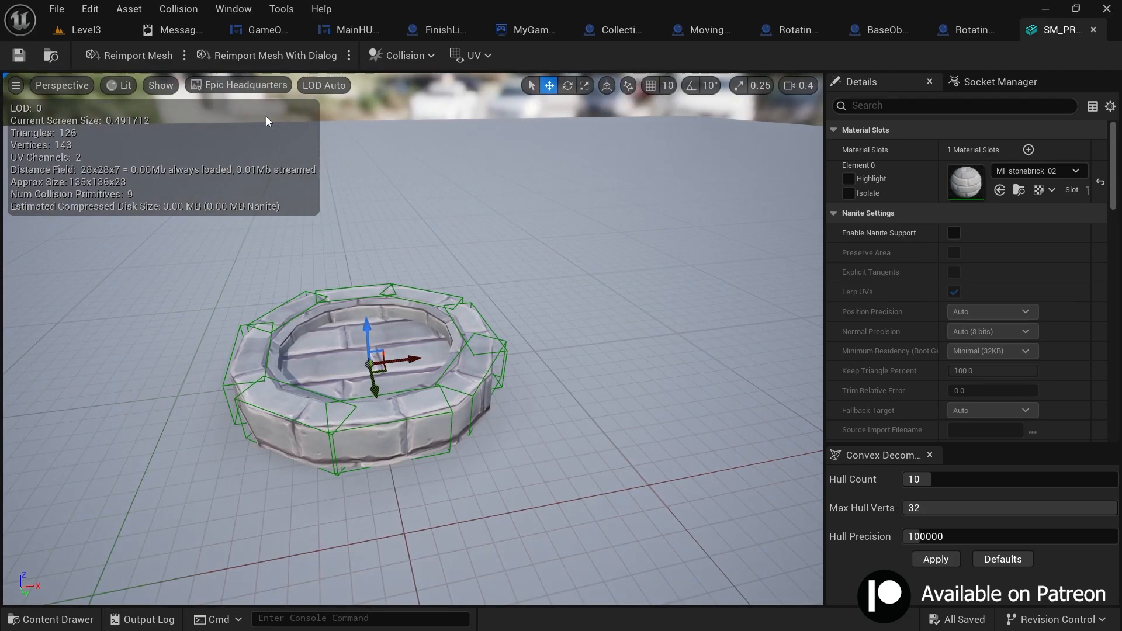
- Playtest Level3, jumping over the planks onto the round stone platform and walking around inside its rim
click(88, 30)
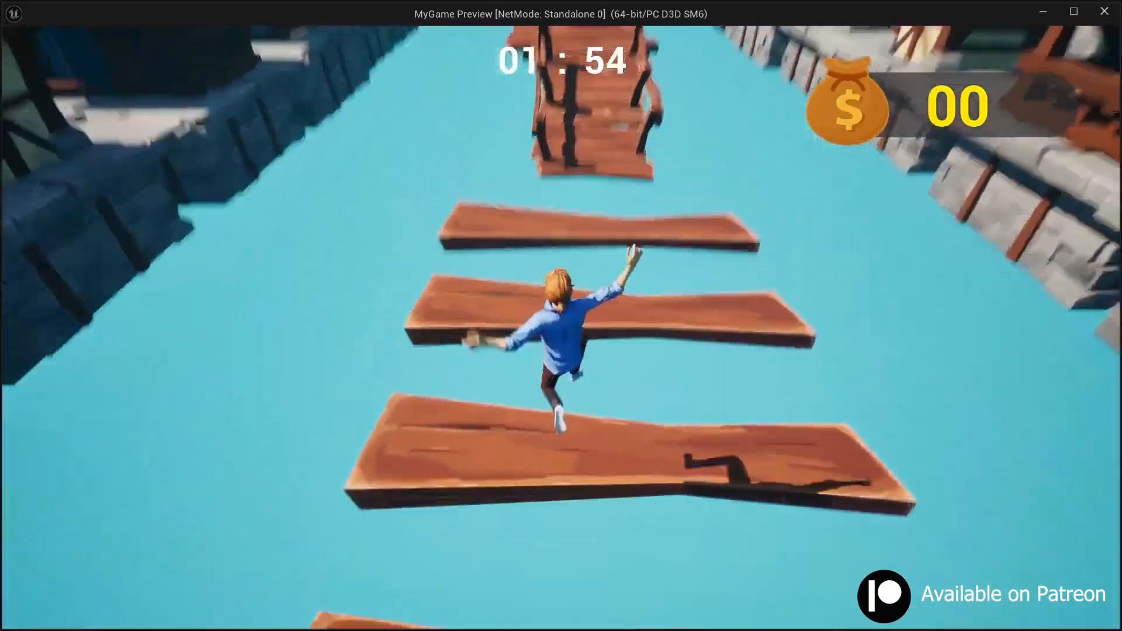
key(w)
key(space)
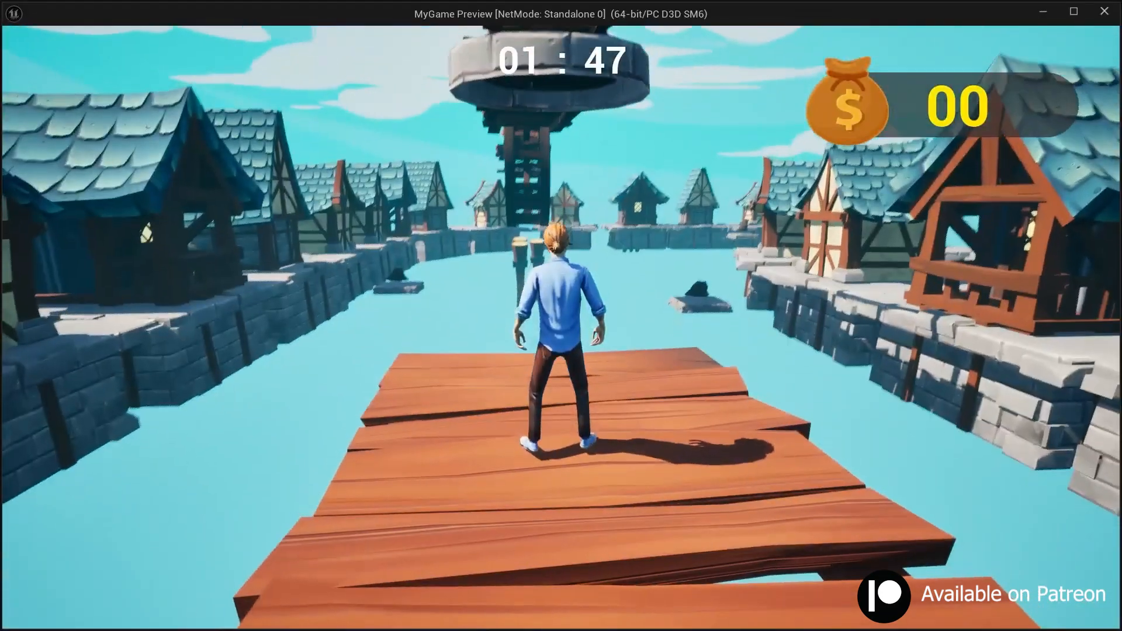
key(w)
key(space)
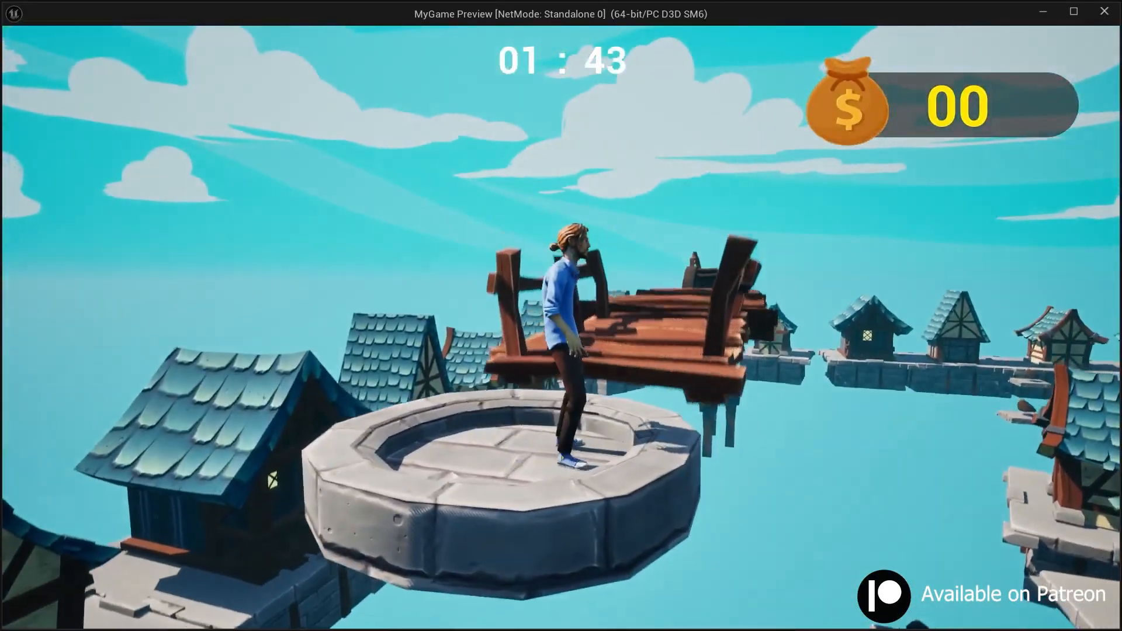
key(w)
key(a)
key(d)
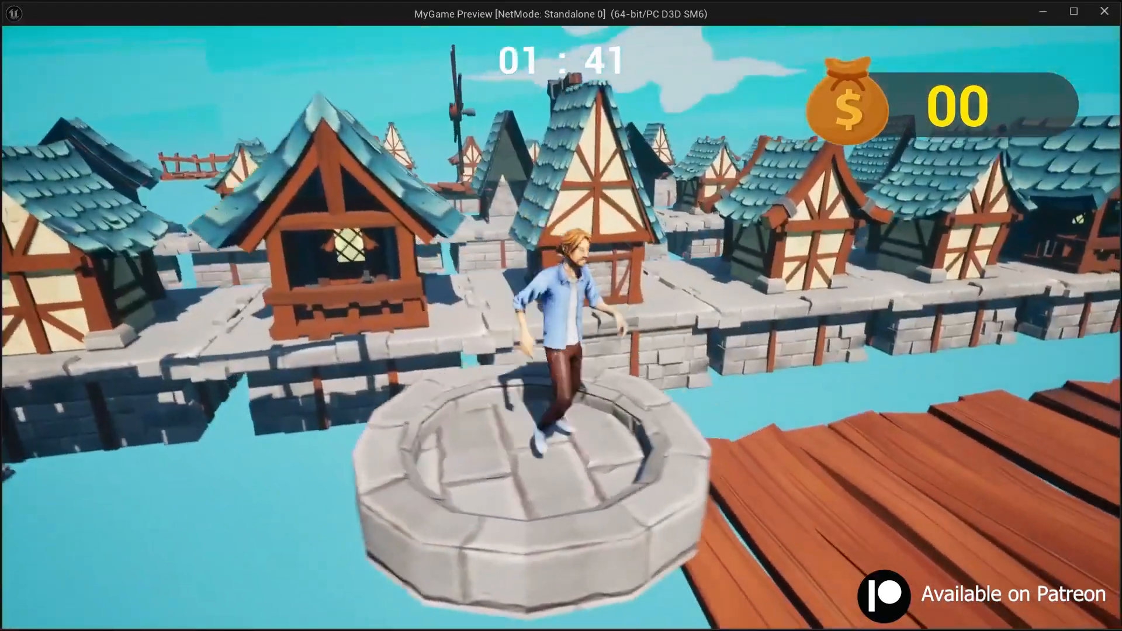
- Continue the playtest across the plank bridge and over the waterwheel to the bridge beyond it
key(w)
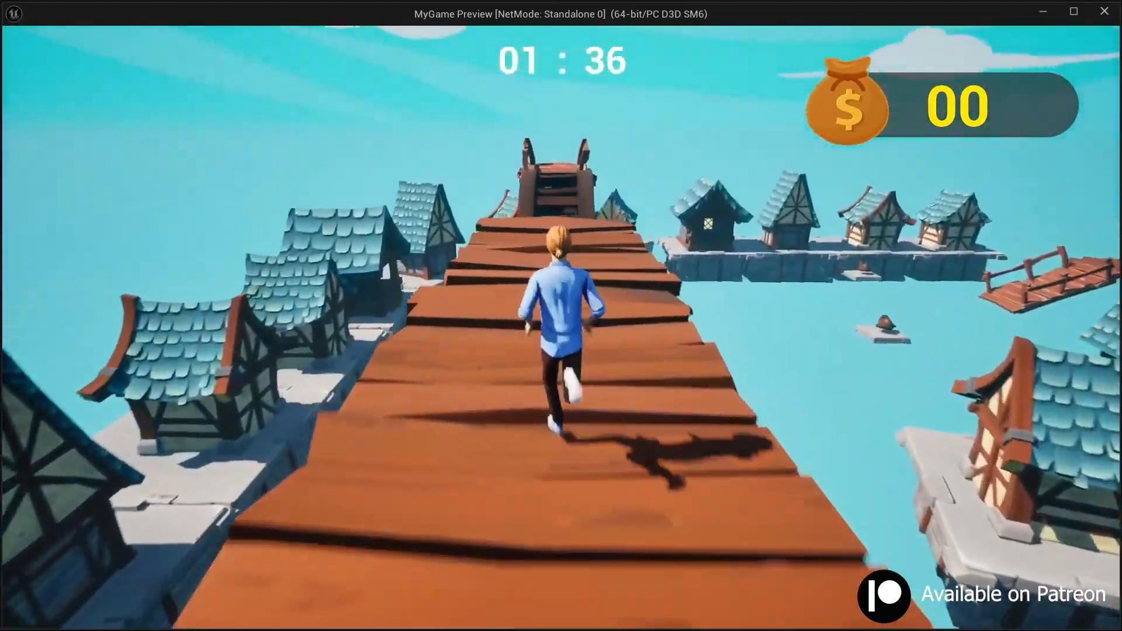
key(w)
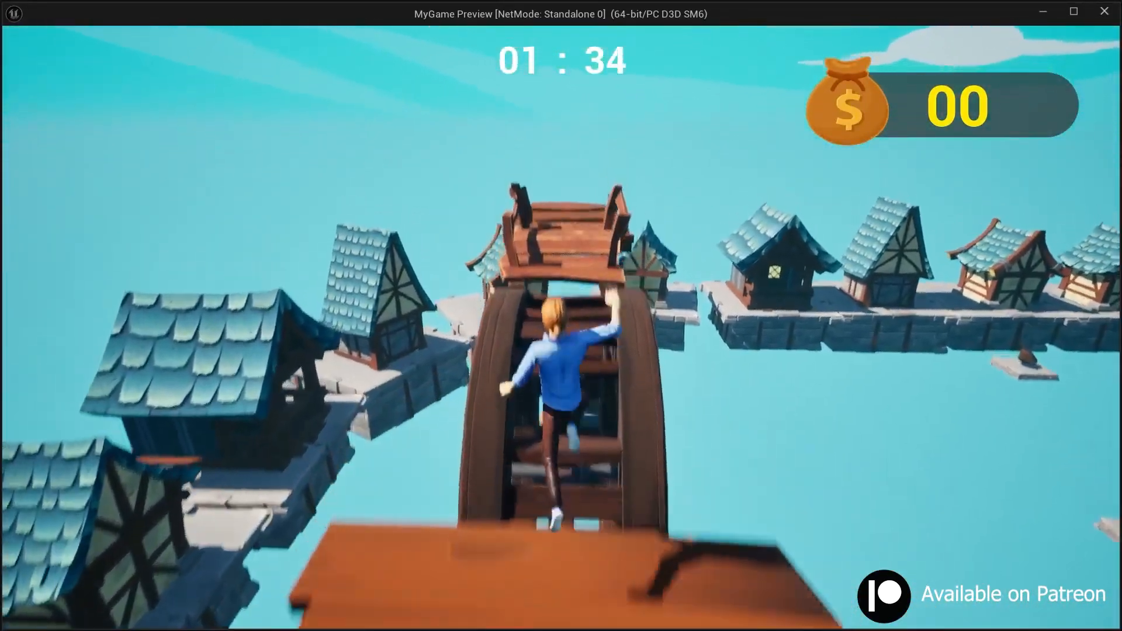
key(w)
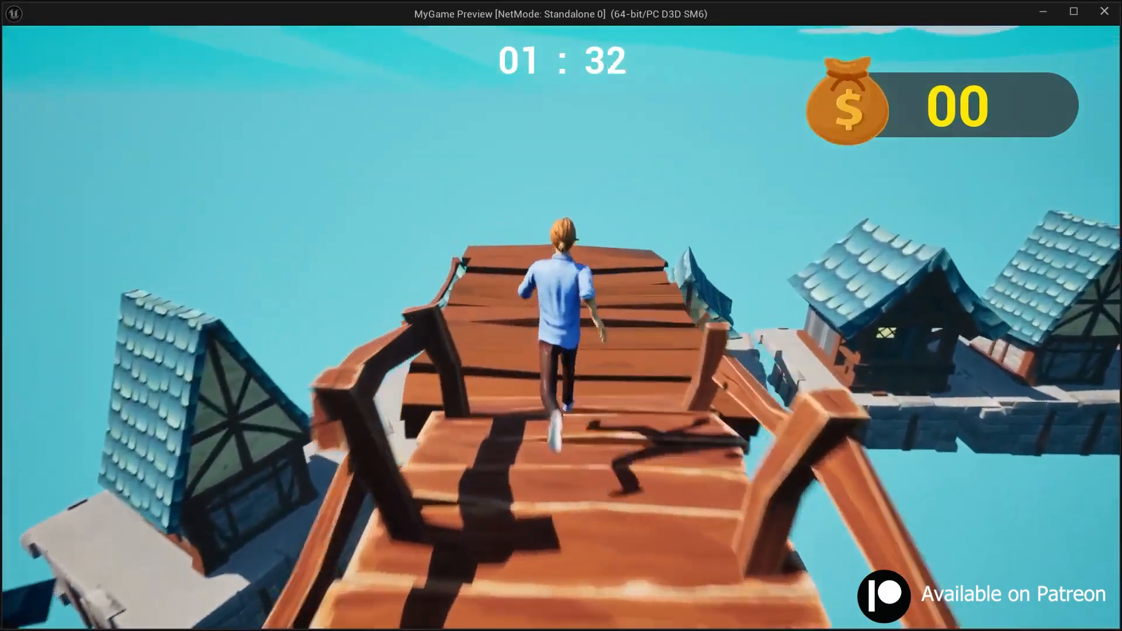
key(w)
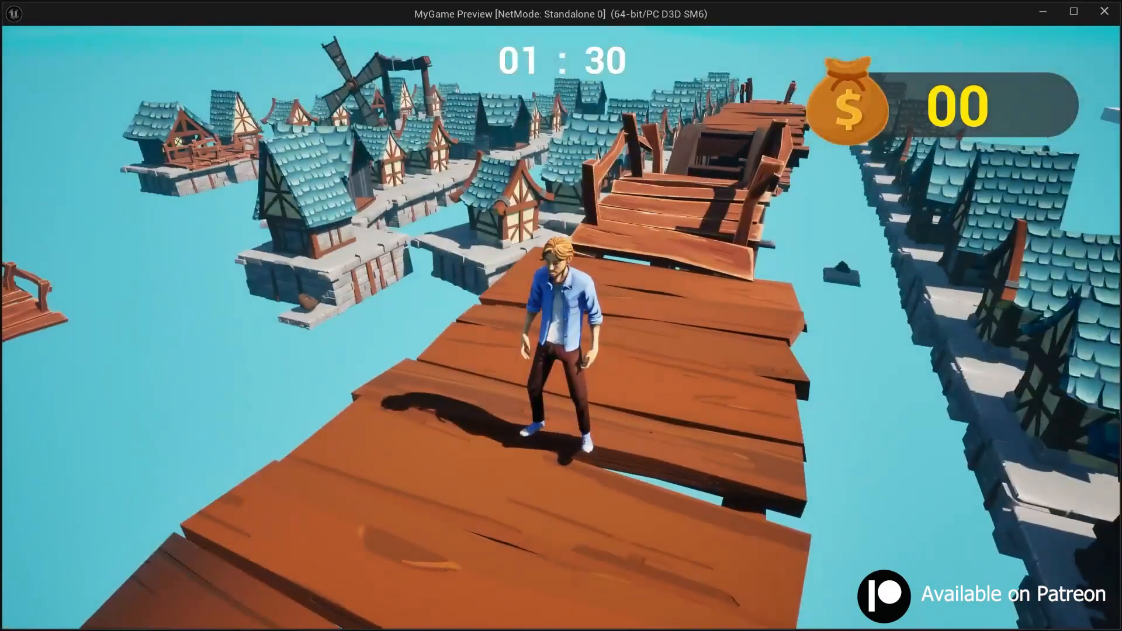
key(w)
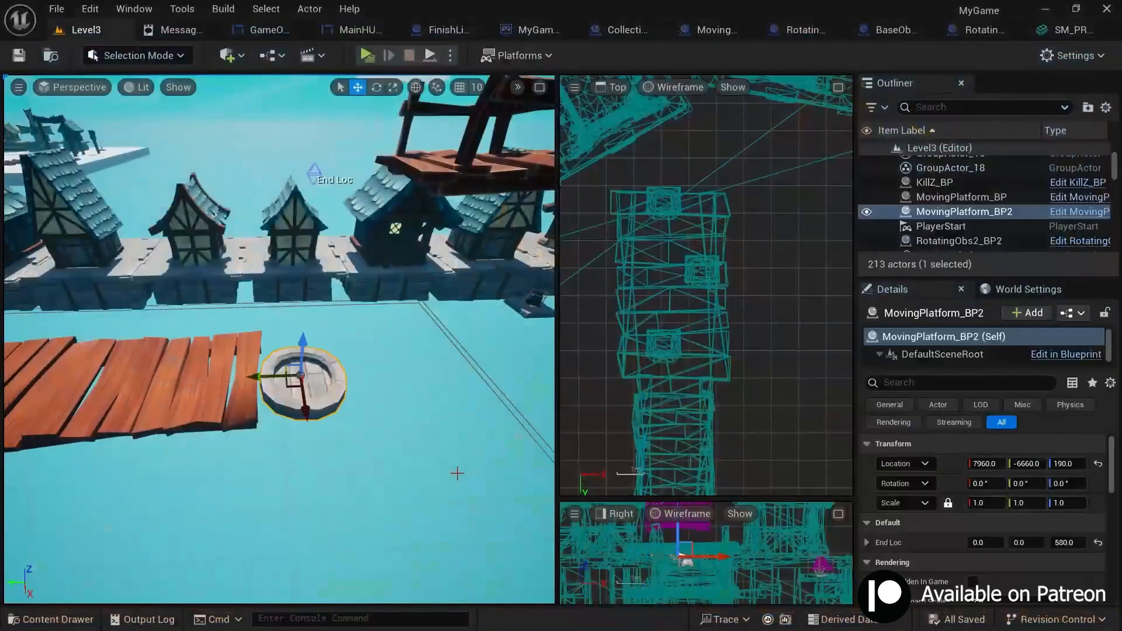
- Move the stone base SM_BLD_base_v01_3 and the object on it beside the wooden posts, to X 8150, Y -11550
ctrl+click(268, 523)
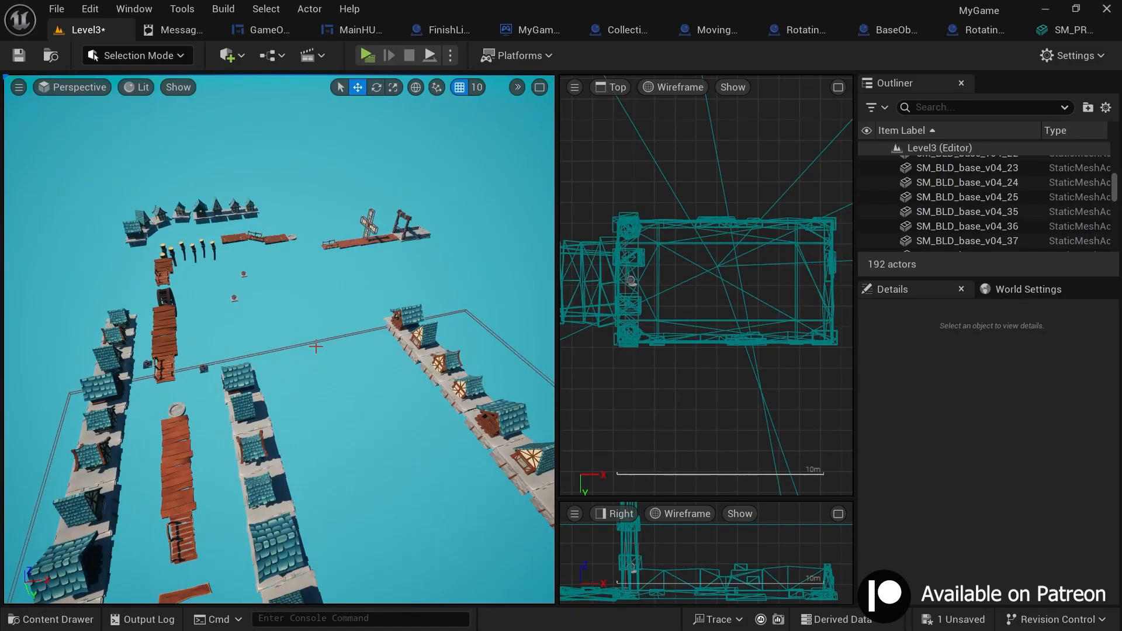
key(w)
right_drag(298, 370, 301, 450)
click(299, 426)
ctrl+click(299, 434)
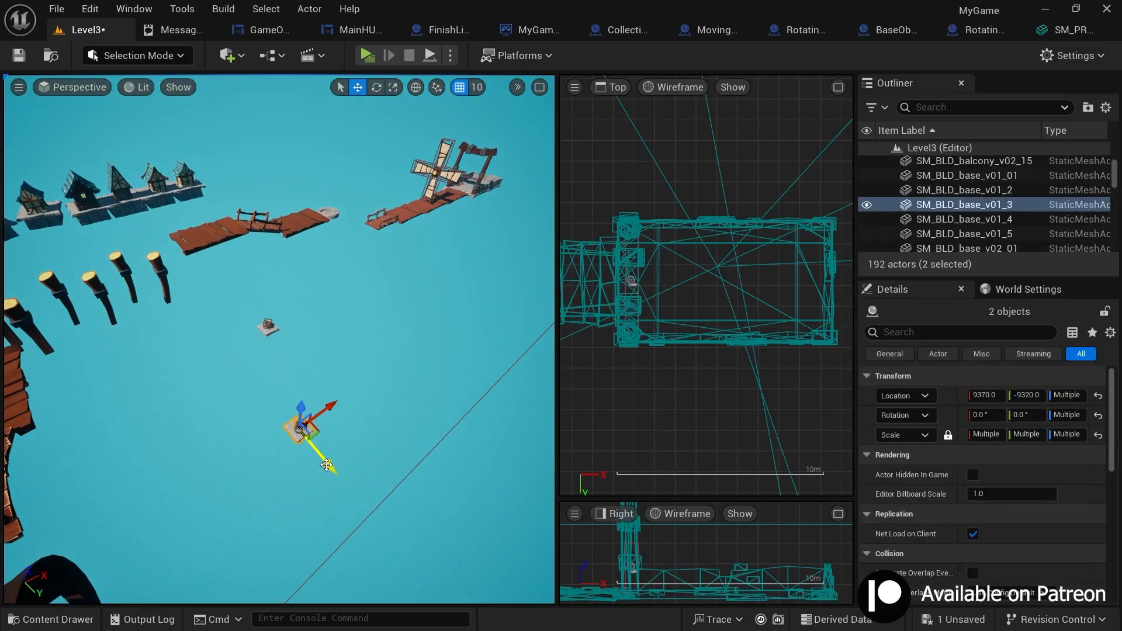
key(f)
scroll(694, 336, down, 8)
drag(834, 292, 640, 293)
scroll(608, 190, up, 3)
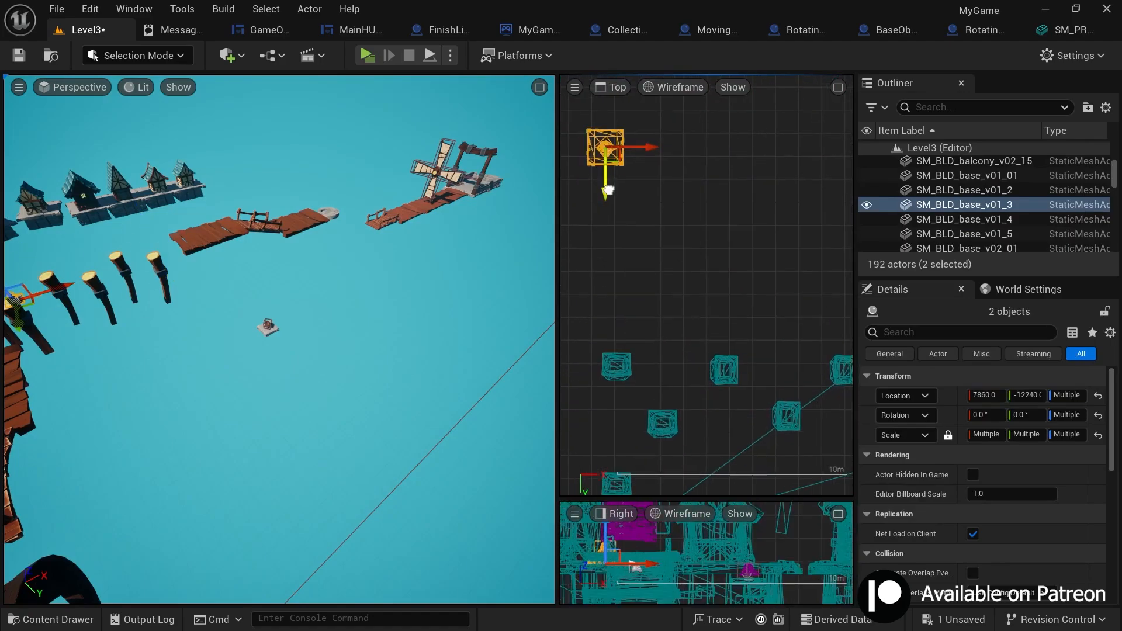
key(f)
right_drag(316, 380, 379, 353)
key(s)
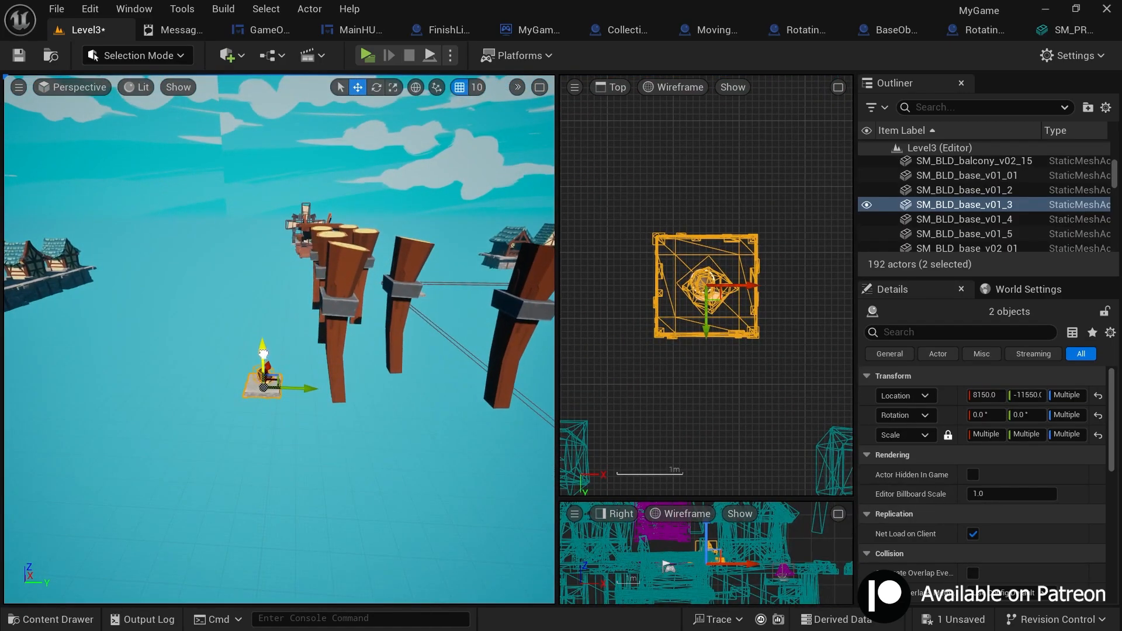
- Duplicate the stone base and its object twice, spacing the copies along the row of wooden posts
key(w)
right_drag(352, 232, 278, 257)
key(s)
key(w)
key(w)
key(s)
key(s)
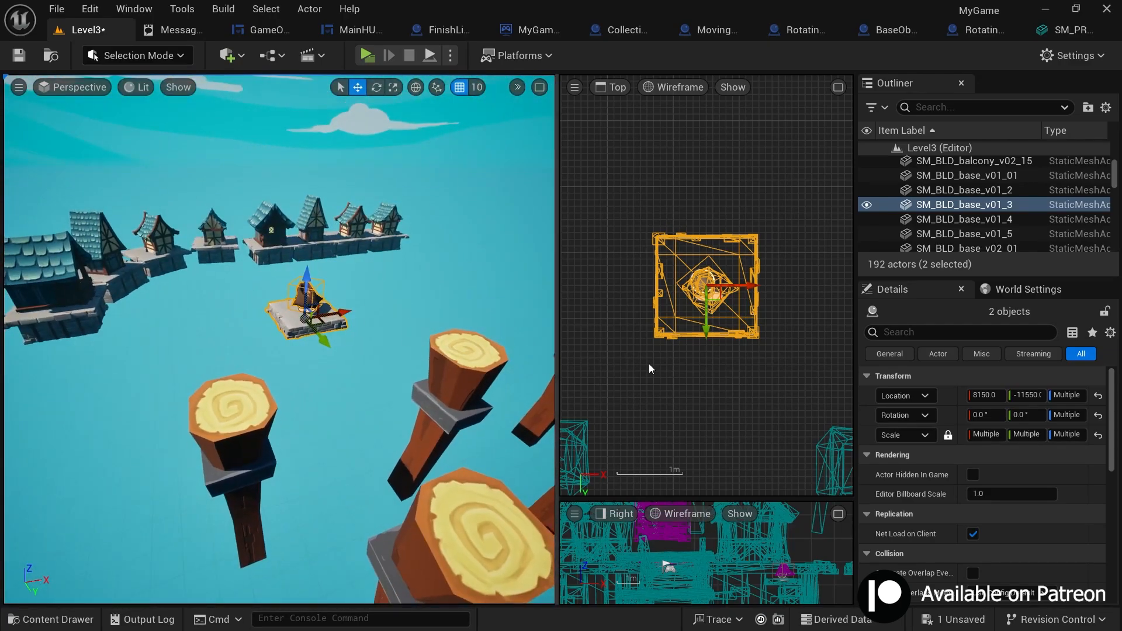
scroll(648, 364, down, 4)
right_drag(692, 371, 609, 331)
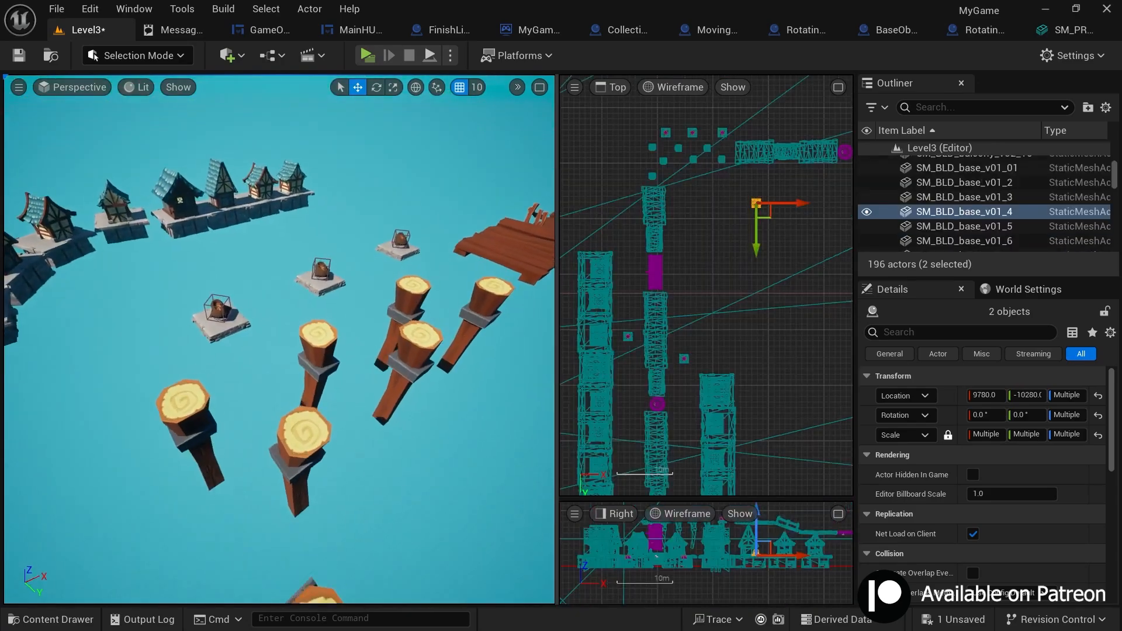
- Delete the leftover stone base SM_BLD_base_v01_4 together with the object on it
right_drag(323, 404, 323, 404)
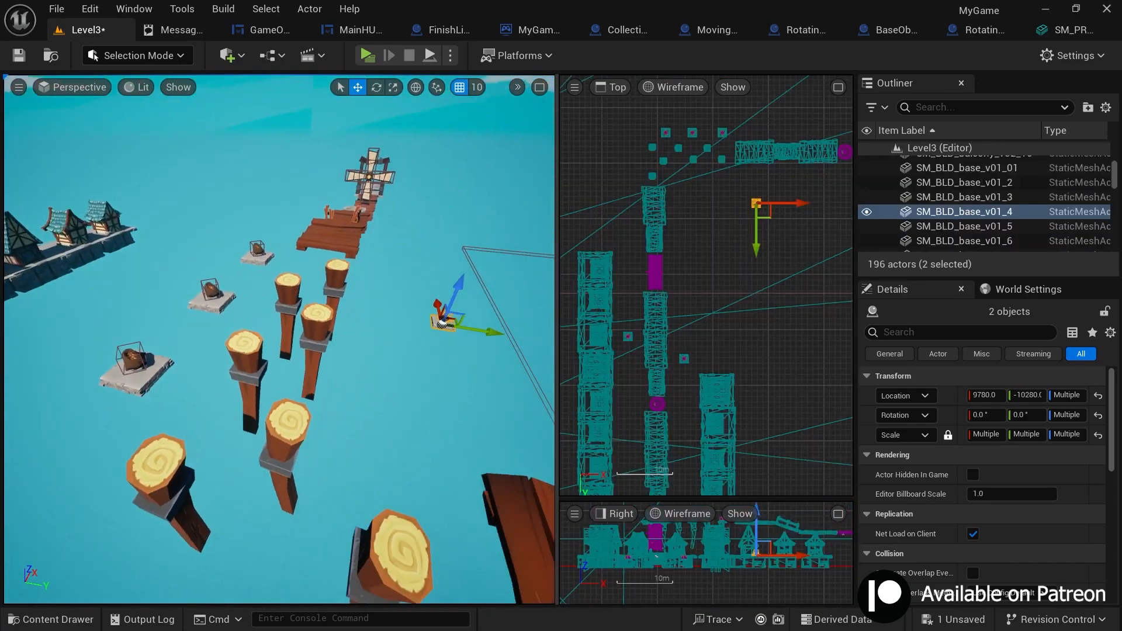
right_drag(455, 483, 455, 483)
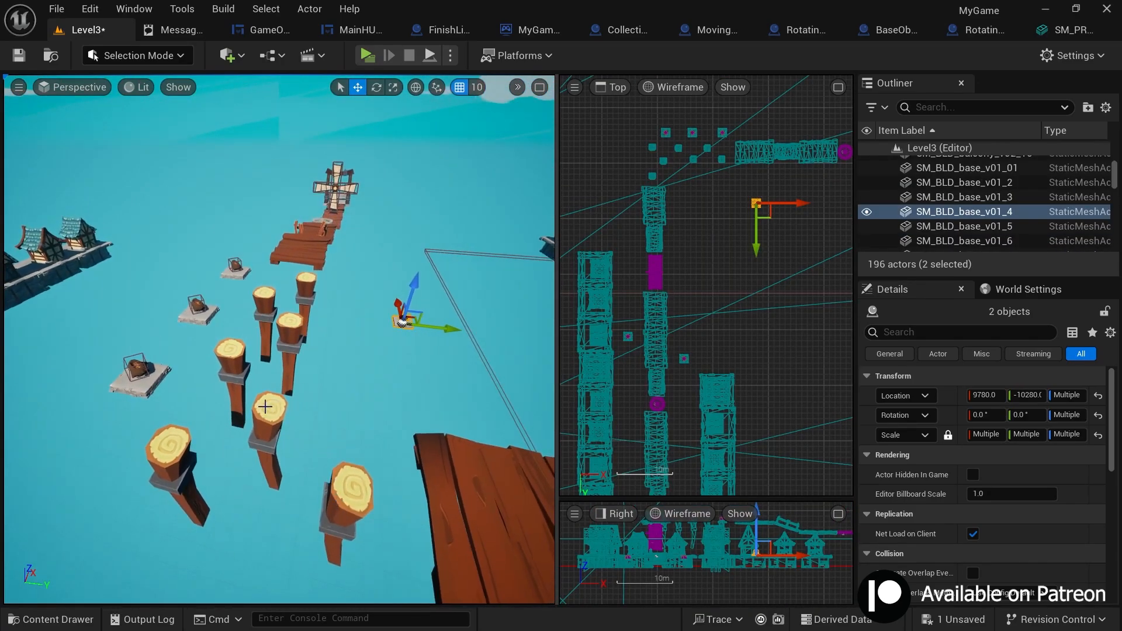
right_drag(199, 449, 180, 417)
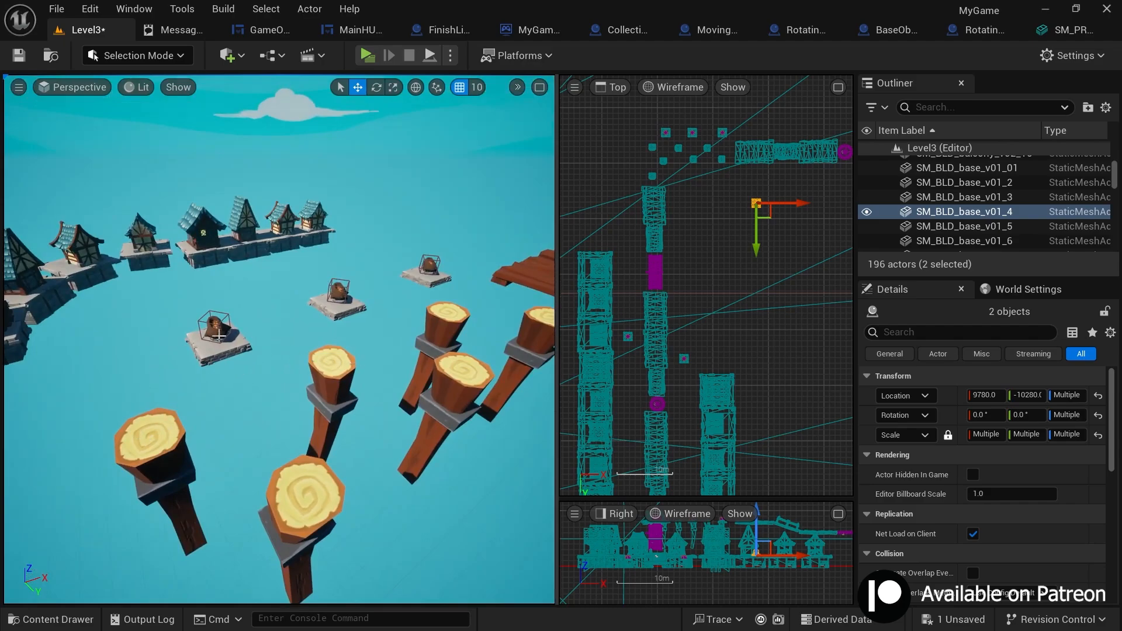
right_drag(178, 312, 179, 312)
key(Delete)
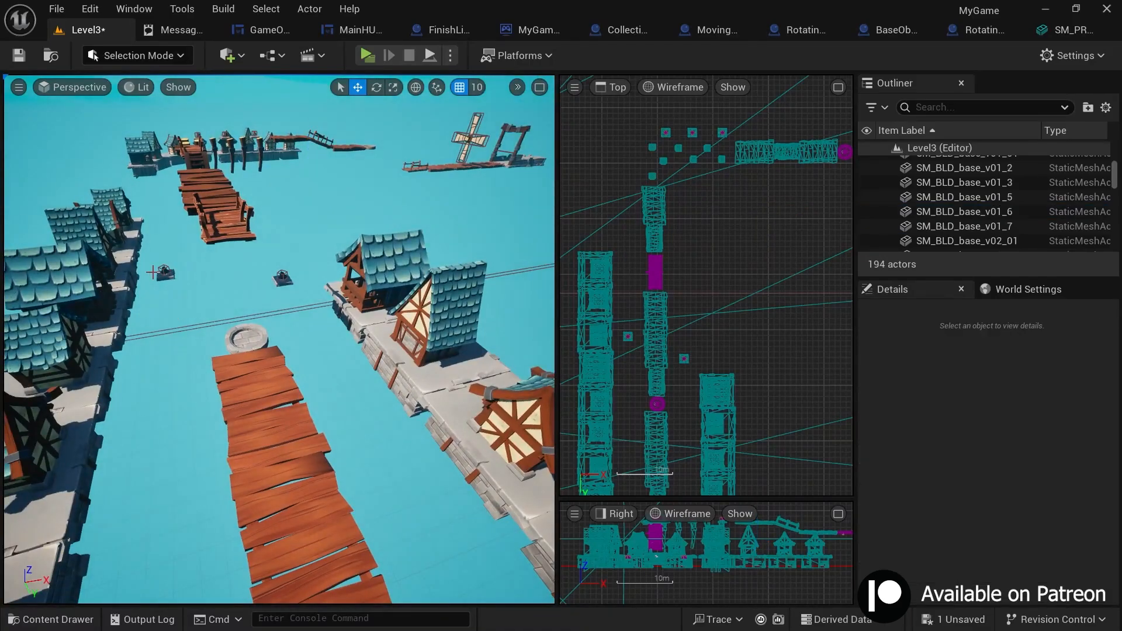
- Shift the two stone bases and their objects flanking the plank bridge before the waterwheel, placing SM_BLD_base_v01_2 at X 8480, Y -7720
click(166, 272)
right_drag(200, 401, 201, 401)
click(337, 471)
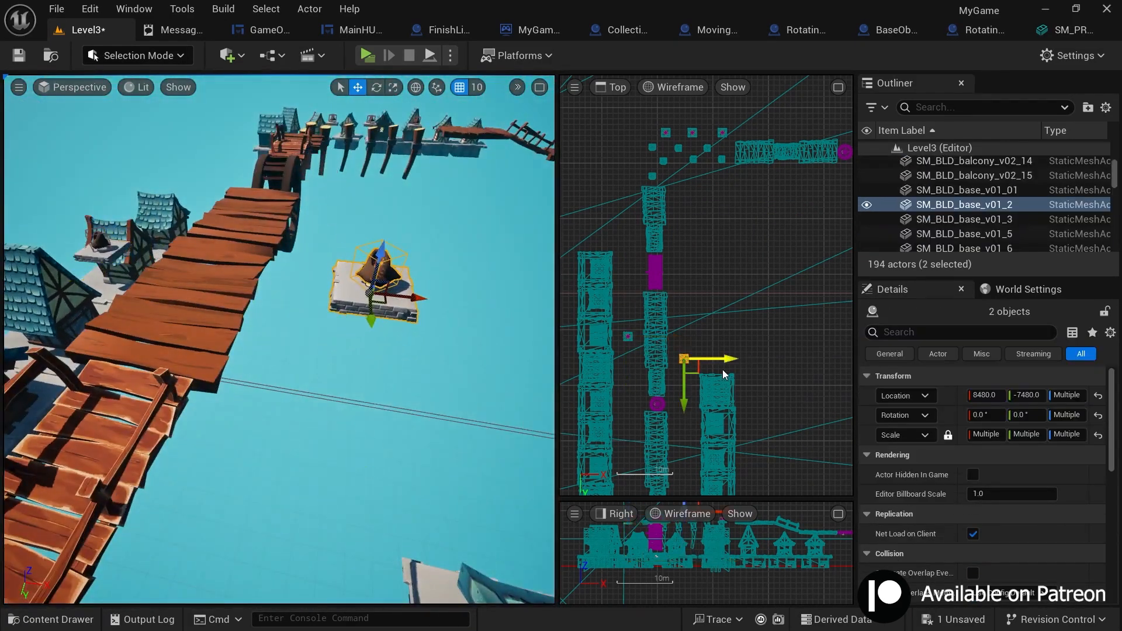
scroll(658, 365, up, 9)
right_drag(485, 366, 486, 366)
shift+click(145, 295)
right_drag(730, 343, 758, 379)
right_drag(497, 309, 497, 309)
right_drag(400, 302, 400, 303)
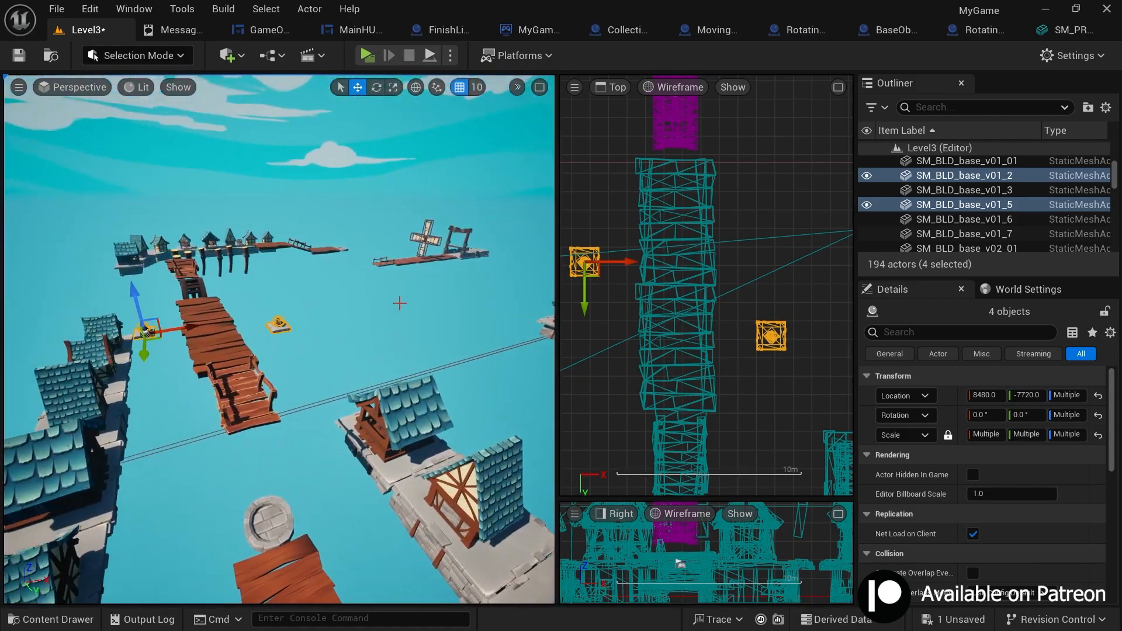
- Extend the row of houses beside the bridge and duplicate its four end houses alongside the row
click(401, 305)
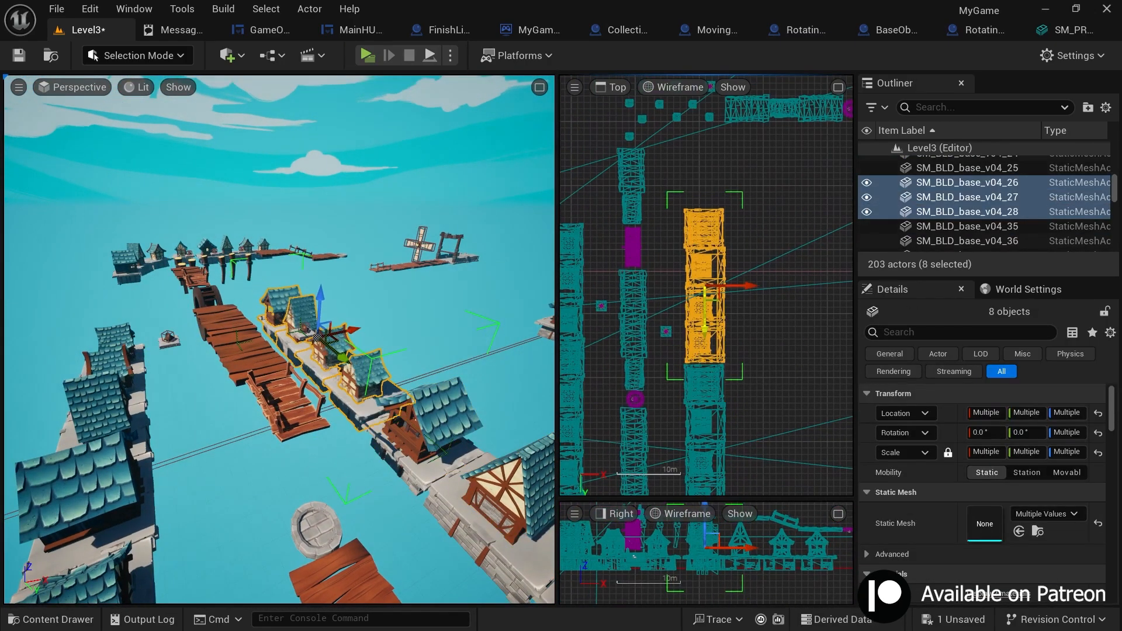
right_drag(401, 305, 401, 306)
alt+drag(704, 326, 750, 325)
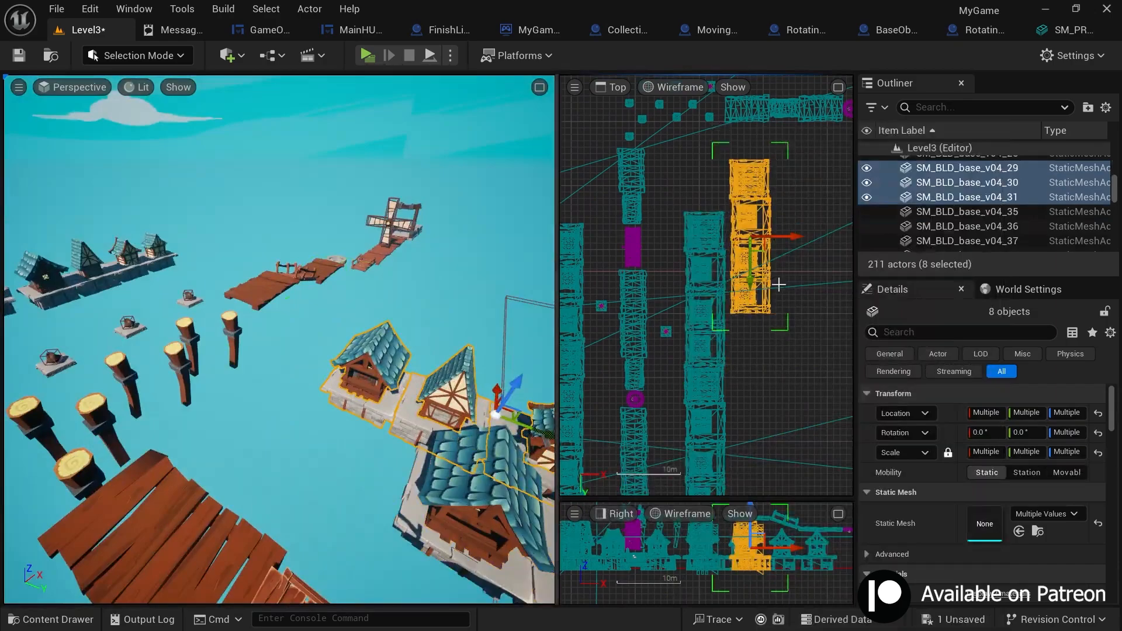
- Arrange three of the copied houses in a curve bending away from the end of the row, parallel to the course's turn
click(747, 348)
ctrl+click(734, 361)
drag(811, 245, 705, 248)
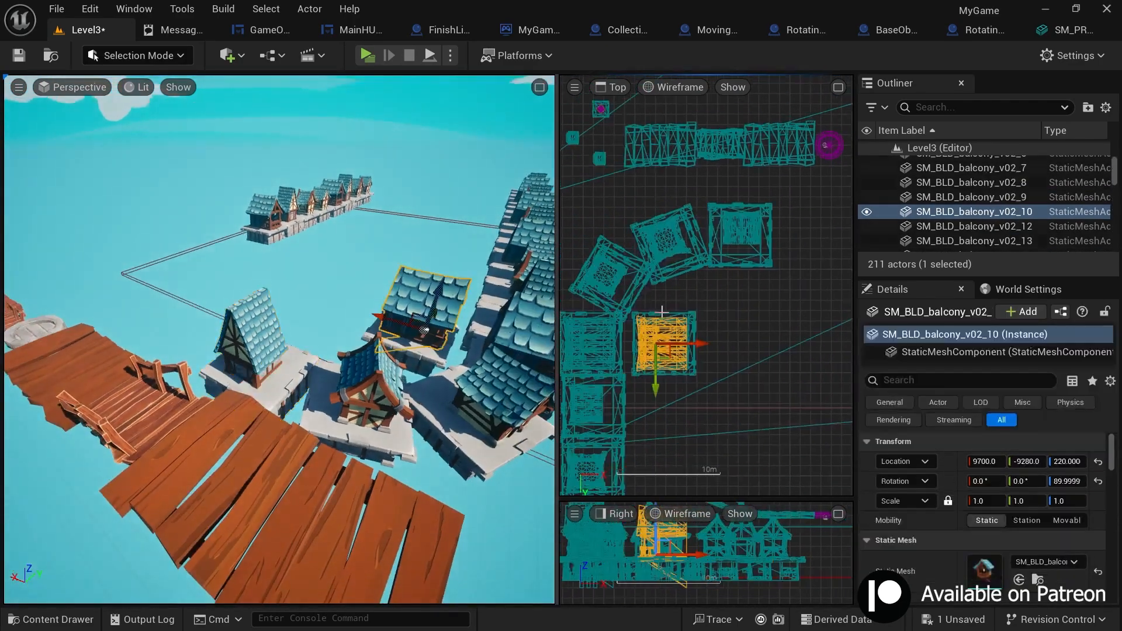
- Move and rotate the remaining copied house with its base into the curve at the end of the house row
ctrl+click(662, 311)
drag(692, 343, 775, 343)
key(e)
drag(795, 316, 724, 263)
key(w)
scroll(727, 266, up, 3)
right_drag(350, 292, 421, 316)
scroll(810, 169, down, 7)
right_drag(773, 220, 714, 164)
drag(754, 123, 667, 153)
- Select the whole curved house row of 40 objects and shift it slightly along Y, away from the wooden posts
ctrl+click(377, 420)
ctrl+click(363, 444)
scroll(721, 374, down, 4)
right_drag(722, 374, 703, 236)
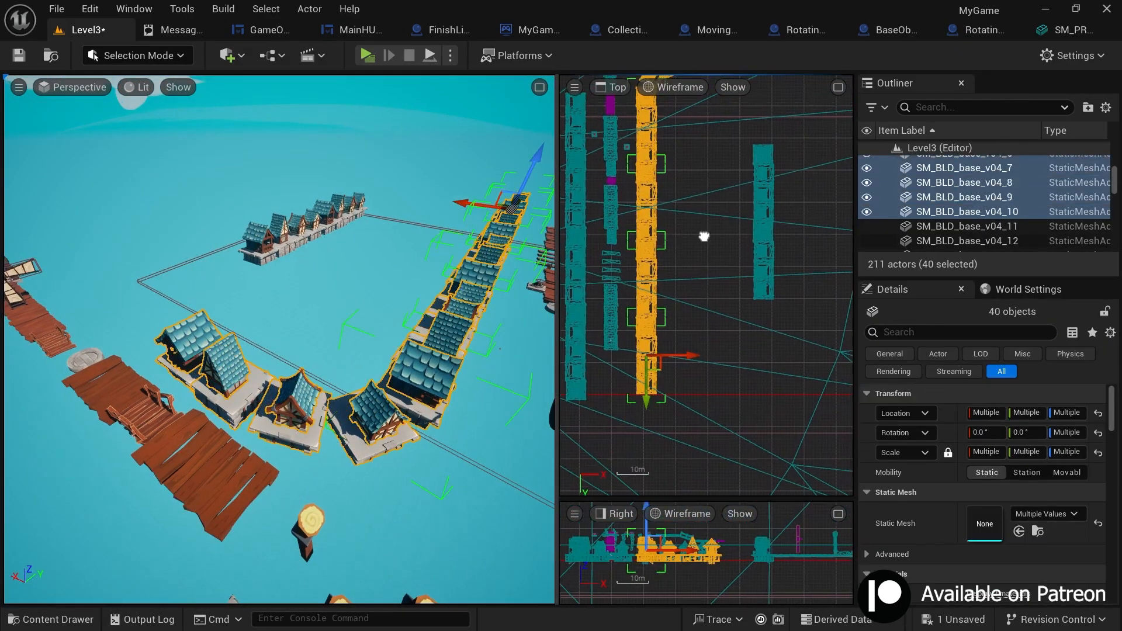
drag(649, 386, 649, 398)
- Select four houses of the spare row (8 objects) and rotate them to run along X
right_drag(409, 292, 246, 269)
right_drag(741, 307, 732, 405)
scroll(759, 262, up, 3)
drag(725, 336, 780, 491)
right_drag(351, 293, 456, 292)
key(e)
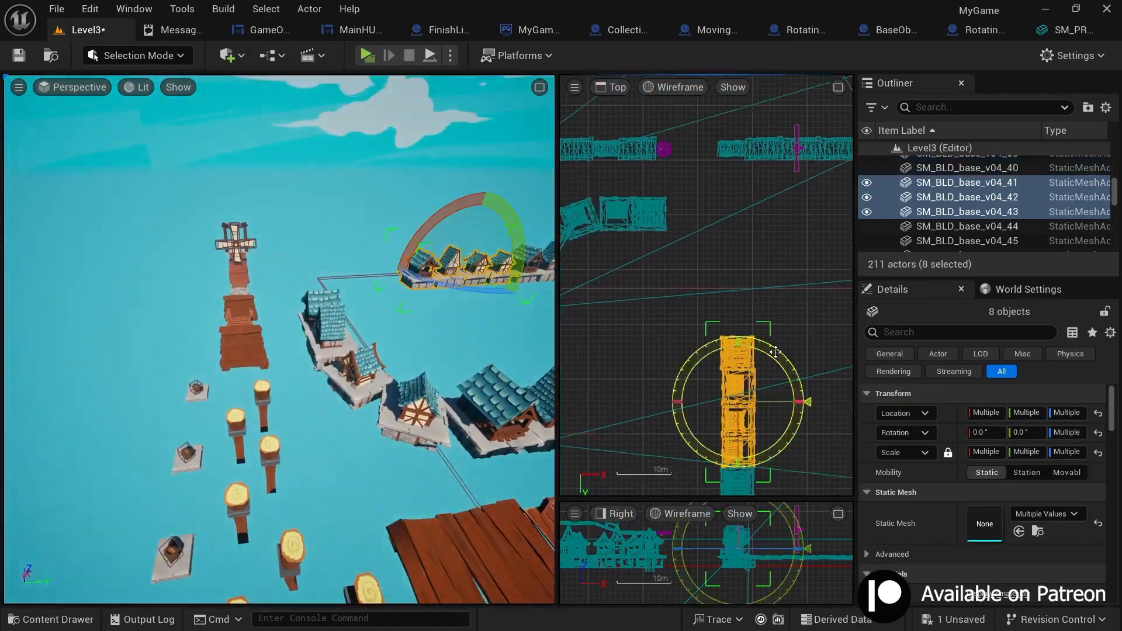
drag(777, 354, 777, 450)
key(w)
- Line up the rotated four-house section with the end of the inner house curve along X
right_drag(739, 401, 724, 340)
ctrl+click(783, 289)
drag(772, 266, 775, 267)
key(f)
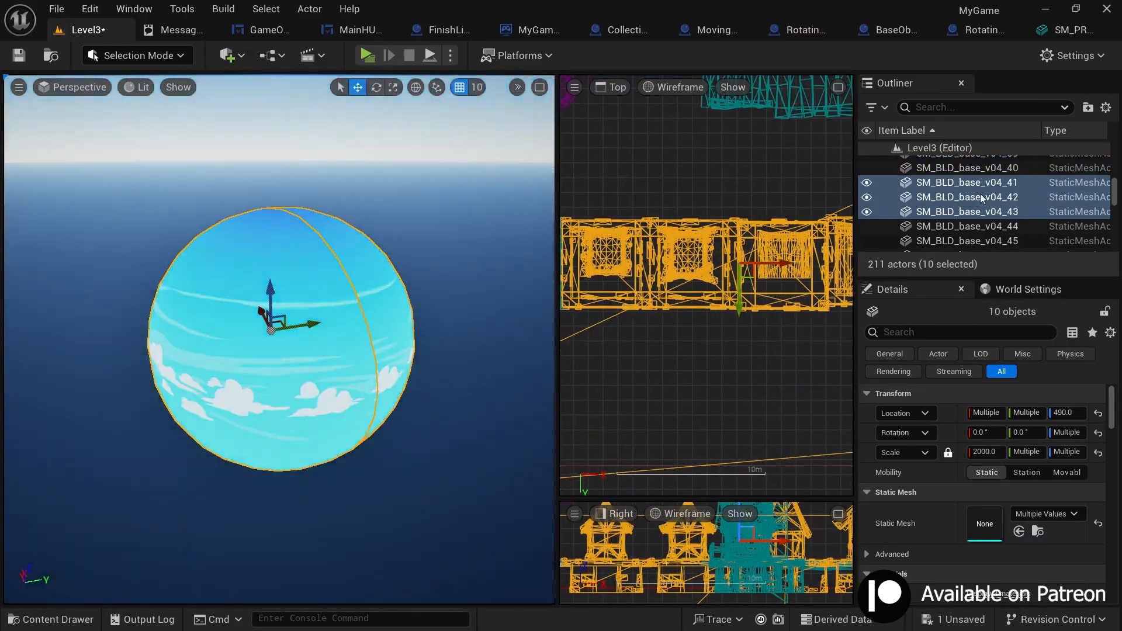
key(ctrl+z)
key(f)
- Select the four outer houses curving around the wooden posts with their bases and group these 8 objects
right_drag(350, 263, 192, 281)
click(346, 229)
ctrl+click(345, 249)
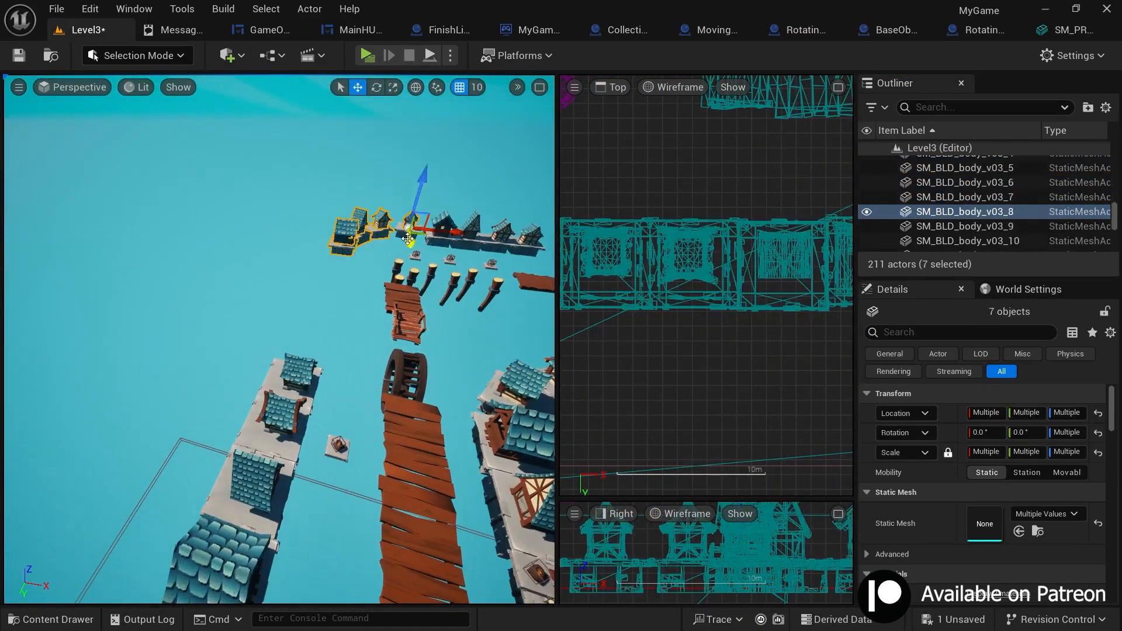
ctrl+click(402, 232)
key(f)
scroll(747, 286, up, 5)
ctrl+click(621, 445)
key(ctrl+z)
right_drag(245, 421, 198, 374)
key(ctrl+g)
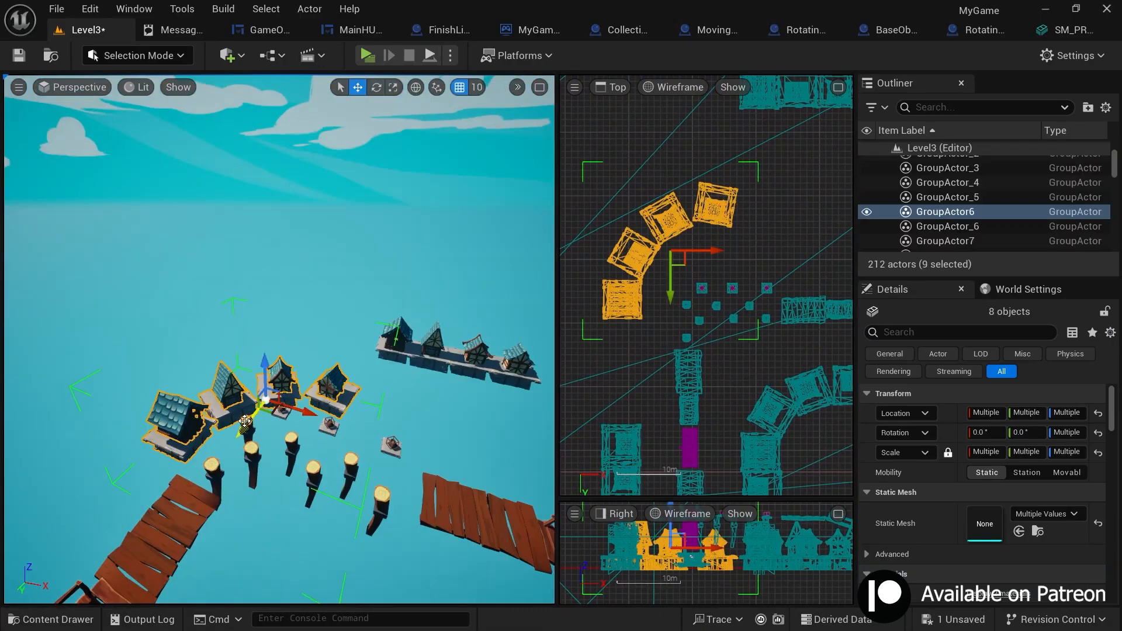
- Duplicate the last straight house section of the outer row along Y to close the gap below the curved group
click(621, 445)
alt+drag(622, 456, 622, 351)
right_drag(653, 479, 654, 408)
scroll(654, 409, up, 2)
right_drag(280, 327, 280, 292)
right_drag(742, 292, 704, 485)
click(657, 300)
scroll(690, 264, up, 1)
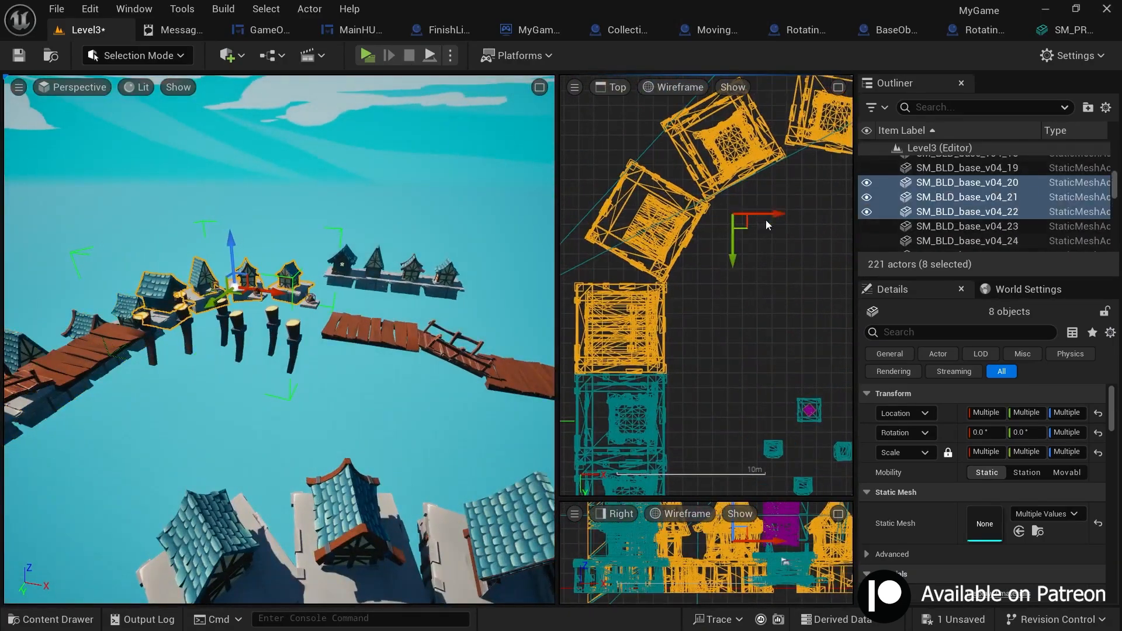
- Move the straight four-house section beyond the outer curve along Y toward the wooden posts and bridge
scroll(765, 220, down, 6)
right_drag(766, 219, 584, 286)
click(717, 181)
drag(717, 214, 716, 288)
right_drag(280, 292, 397, 356)
scroll(590, 255, up, 1)
drag(726, 292, 726, 348)
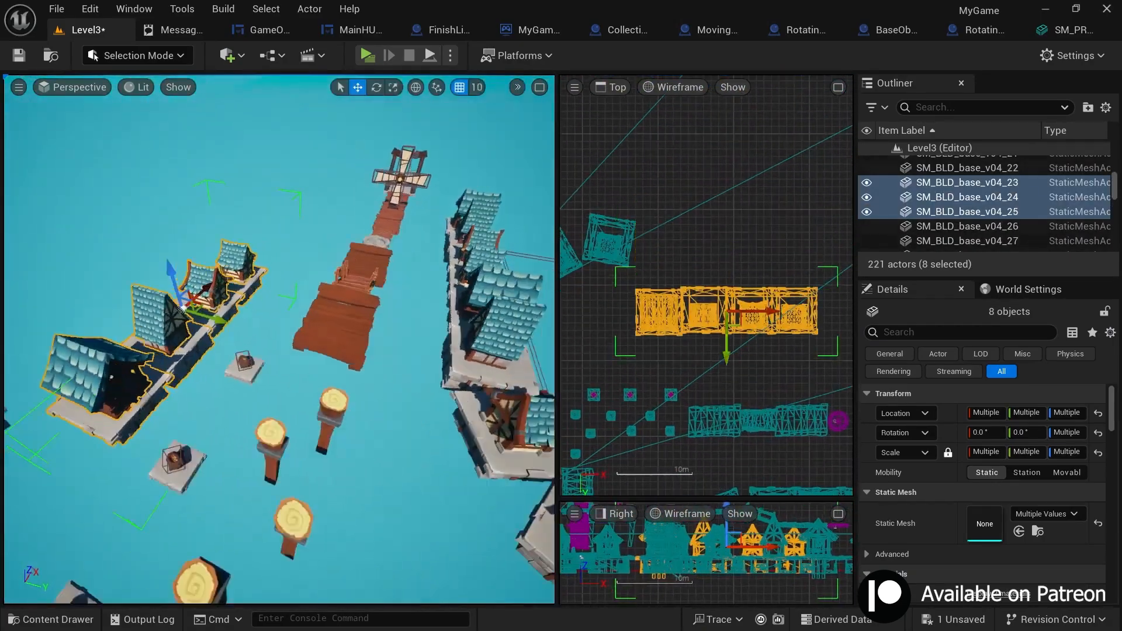
- Ungroup the curved outer houses and fit the first one with its base against the end of the straight row
right_drag(280, 327, 233, 304)
right_click(363, 350)
click(296, 365)
right_click(320, 365)
click(602, 503)
click(199, 357)
ctrl+click(193, 409)
scroll(674, 296, up, 2)
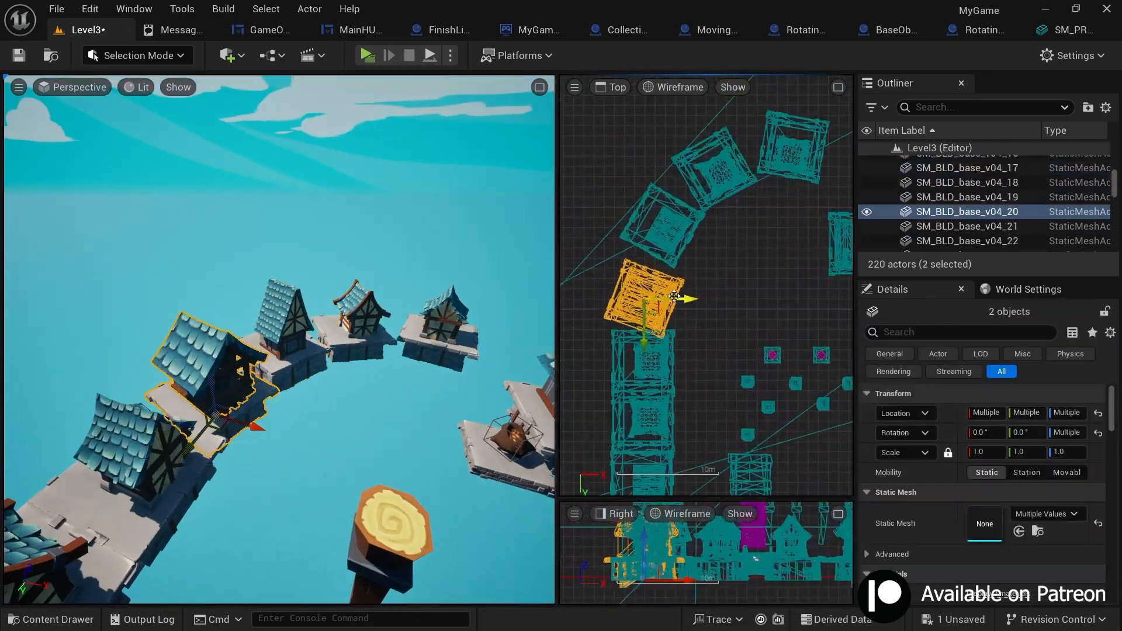
- Move the third curved house with its base along X and Y into the tightened outer curve
click(716, 172)
ctrl+click(737, 193)
scroll(742, 215, up, 2)
right_drag(742, 215, 674, 244)
drag(647, 196, 681, 295)
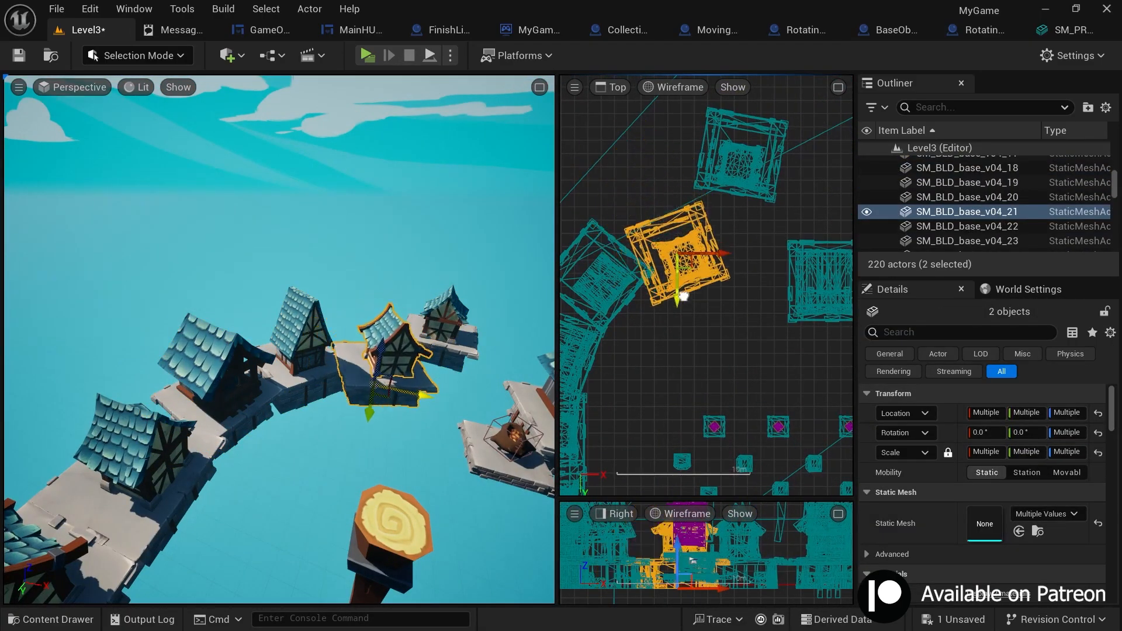
- Move the last curved house with its base along Y to join the curve to the straight section
click(739, 170)
ctrl+click(767, 196)
drag(739, 209, 739, 329)
drag(781, 291, 786, 291)
scroll(781, 291, down, 1)
right_drag(781, 290, 802, 238)
- Undo the last rotation and fine-tune the alignment of the outer house curve with the straight section along Y
click(611, 272)
key(ctrl+z)
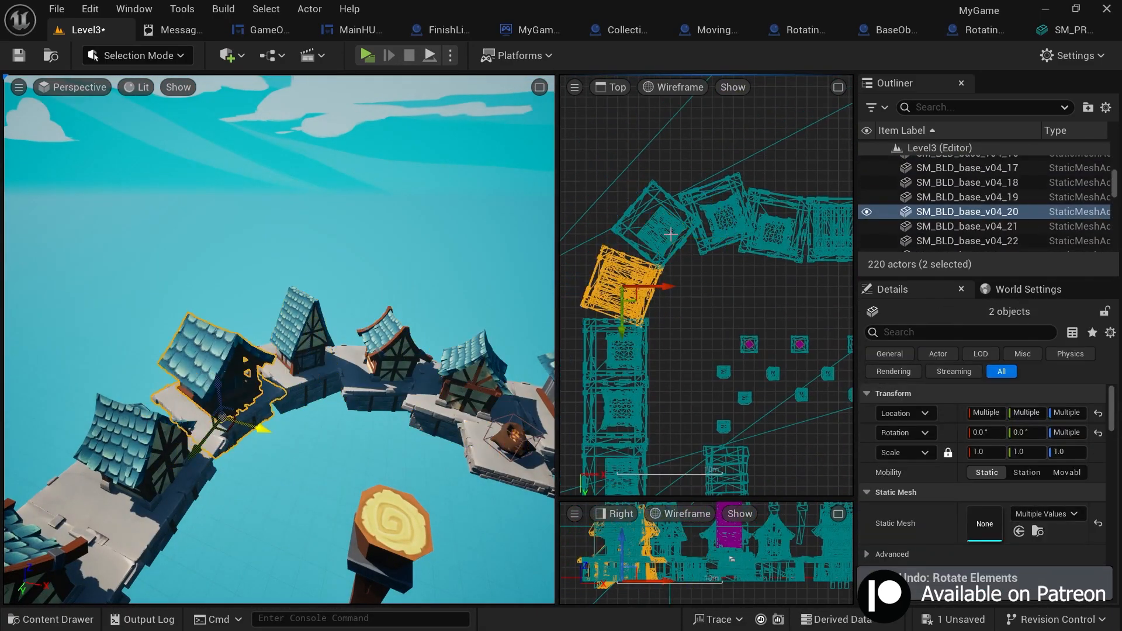
click(654, 222)
right_drag(280, 351, 327, 333)
mouse_move(837, 227)
mouse_down()
mouse_move(839, 238)
mouse_move(837, 215)
mouse_up()
key(w)
mouse_move(280, 351)
right_down()
mouse_move(246, 333)
mouse_move(281, 315)
mouse_move(280, 362)
right_up()
click(280, 234)
right_drag(799, 239, 620, 267)
- Duplicate the straight four-house section along X to extend the outer row beside the second bridge
click(725, 249)
right_drag(495, 351, 549, 321)
click(495, 352)
click(760, 248)
right_drag(760, 249, 769, 290)
scroll(771, 281, up, 3)
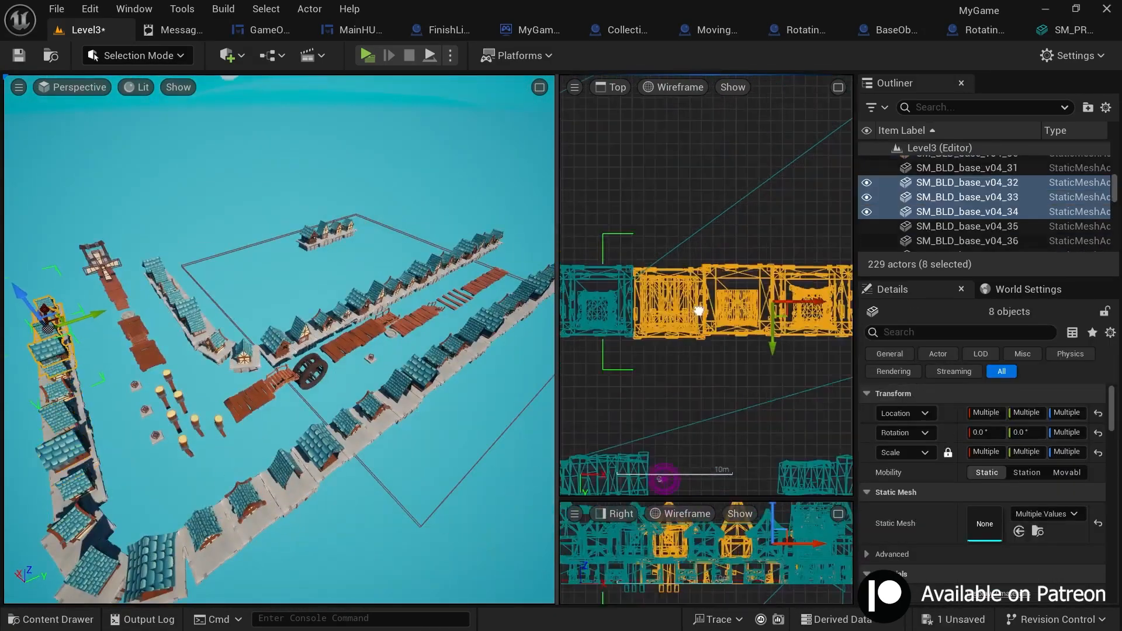
- Delete the leftover spare row of houses standing away from the course and save Level3
right_drag(459, 371, 330, 230)
key(Escape)
key(ctrl+s)
click(330, 230)
- Select the KillZ Box of KillZ_BP and enlarge its X and Y scale to about 196 by 207
click(329, 214)
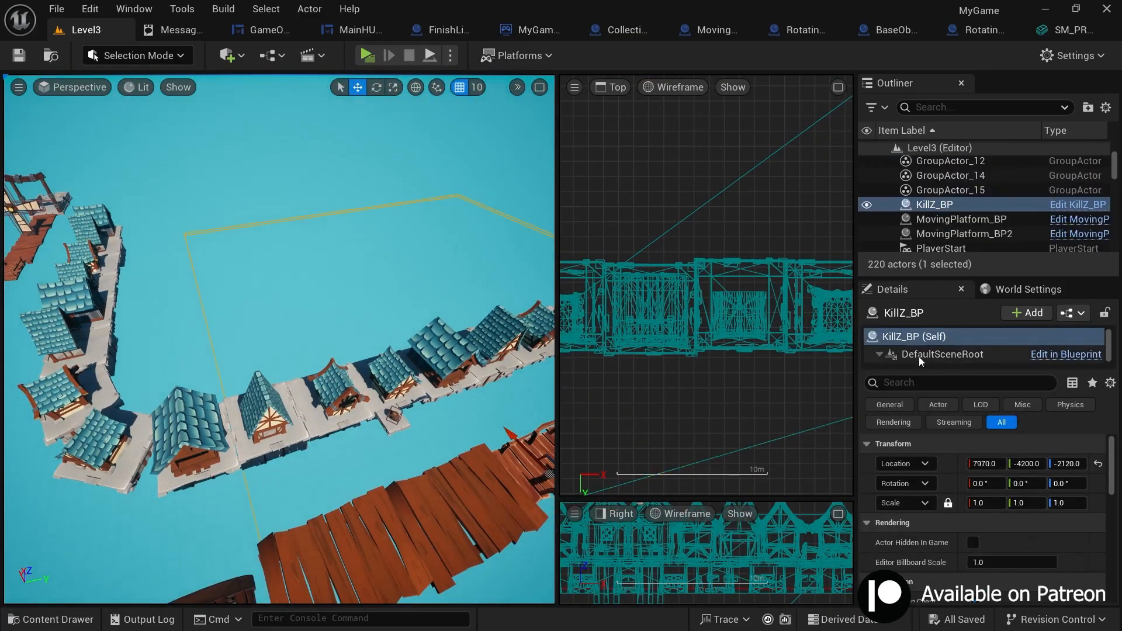
click(931, 358)
scroll(711, 315, down, 8)
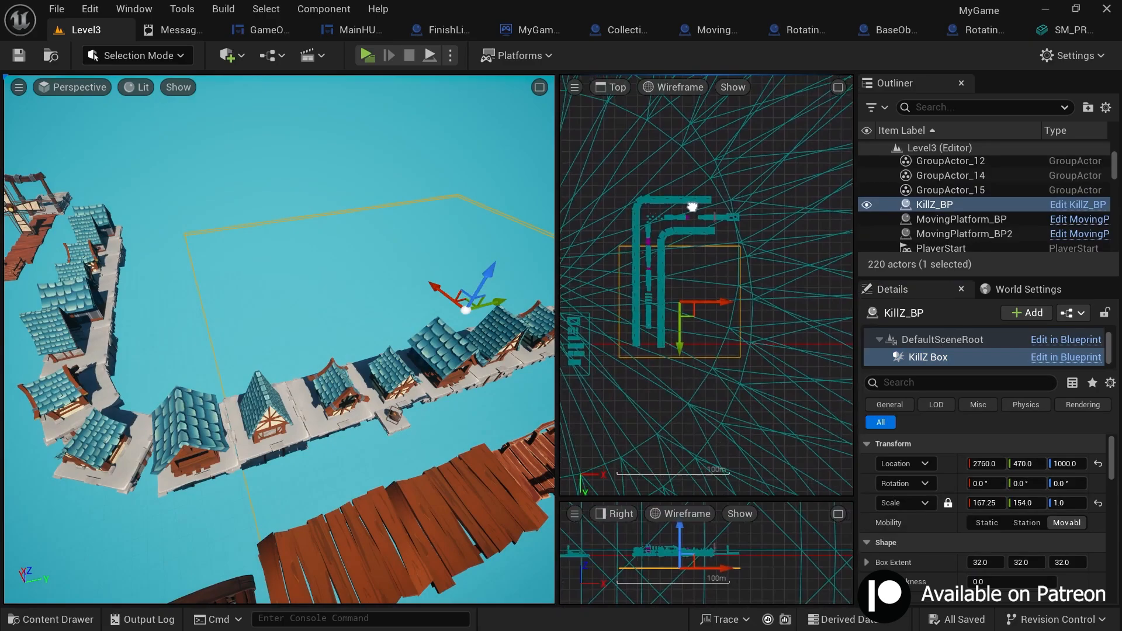
right_drag(686, 257, 729, 342)
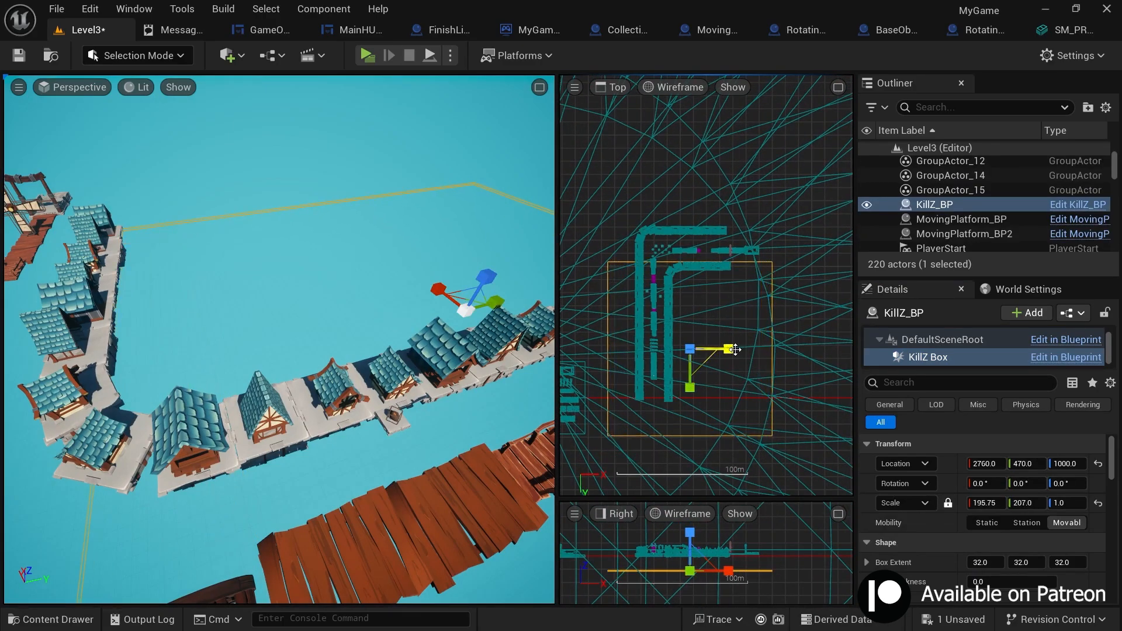
- Move the KillZ_BP actor to around X 9700, Y -7180 so its box lies beneath the whole L-shaped course
click(940, 208)
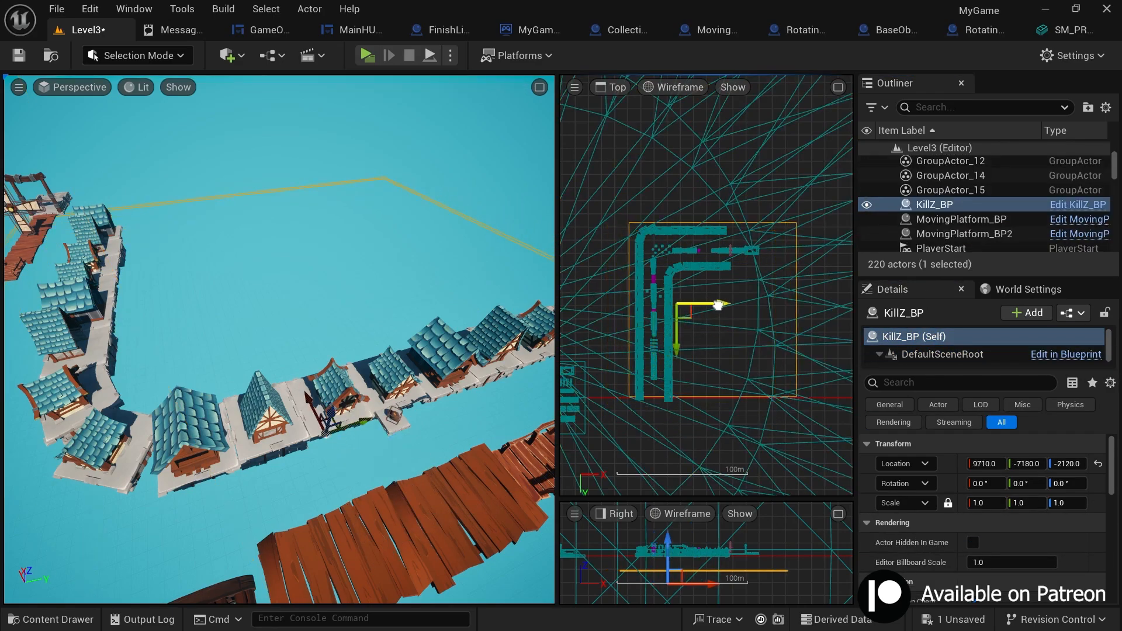
drag(718, 305, 716, 305)
mouse_move(327, 316)
right_down()
mouse_move(306, 326)
mouse_move(306, 315)
right_up()
scroll(900, 345, down, 1)
- Scale the KillZ Box to X 208.25 and Y 235.25 and save the level
click(928, 357)
key(r)
drag(710, 346, 710, 350)
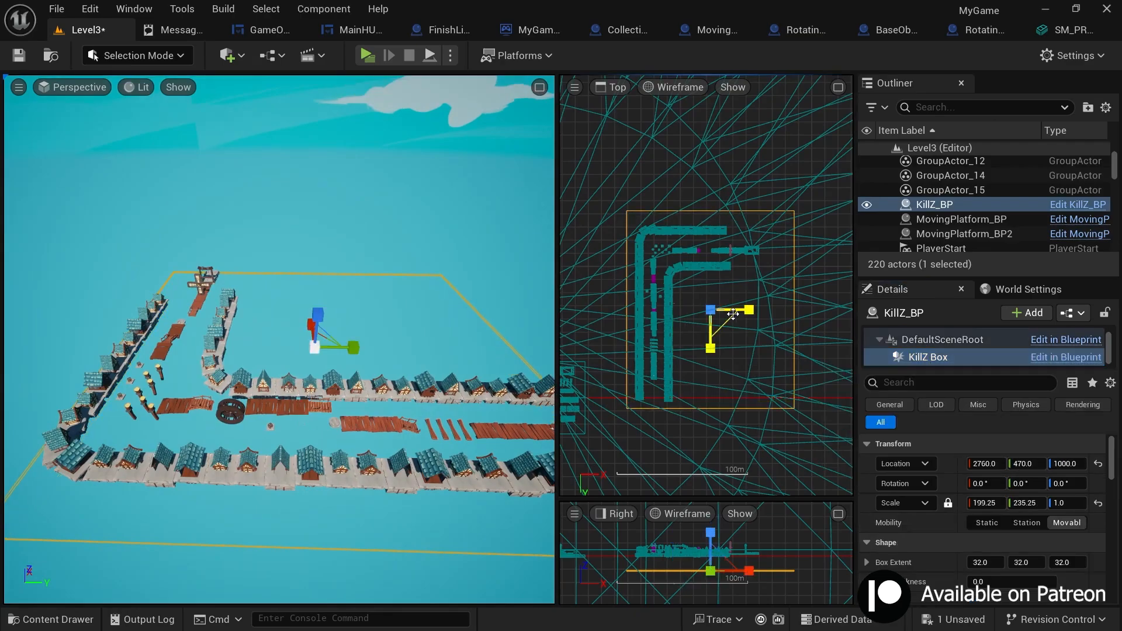
drag(732, 314, 738, 314)
key(w)
mouse_move(270, 281)
right_down()
mouse_move(216, 292)
mouse_move(269, 281)
right_up()
key(ctrl+s)
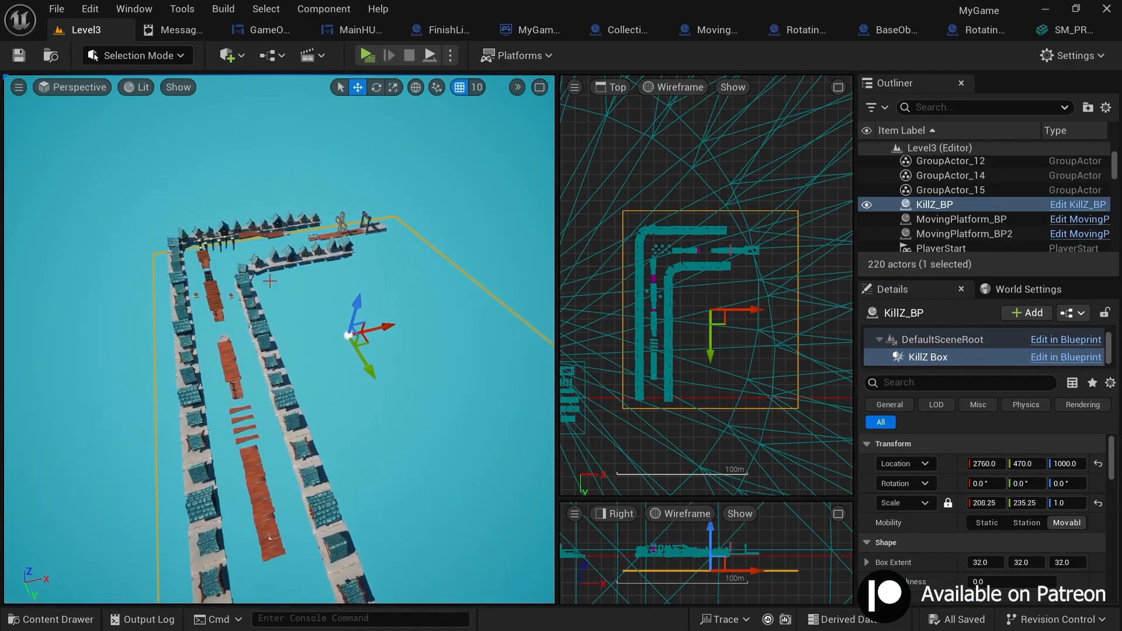
- Open the Level3 Level Blueprint, check the Start Count Down node's time settings, and close the blueprint
click(271, 55)
click(333, 165)
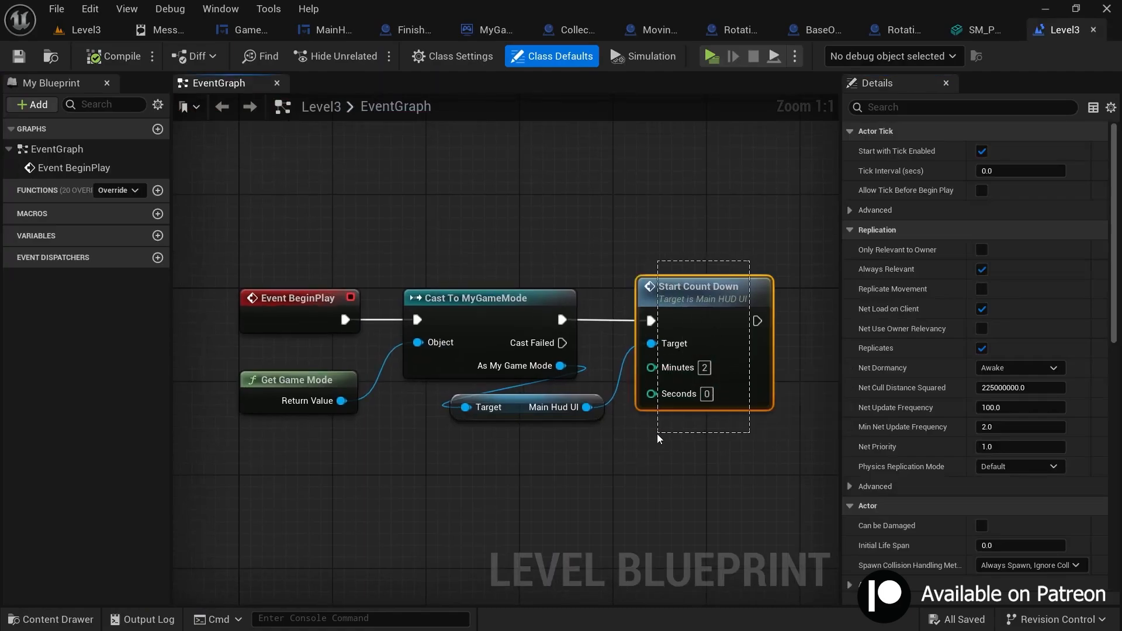
drag(657, 434, 657, 434)
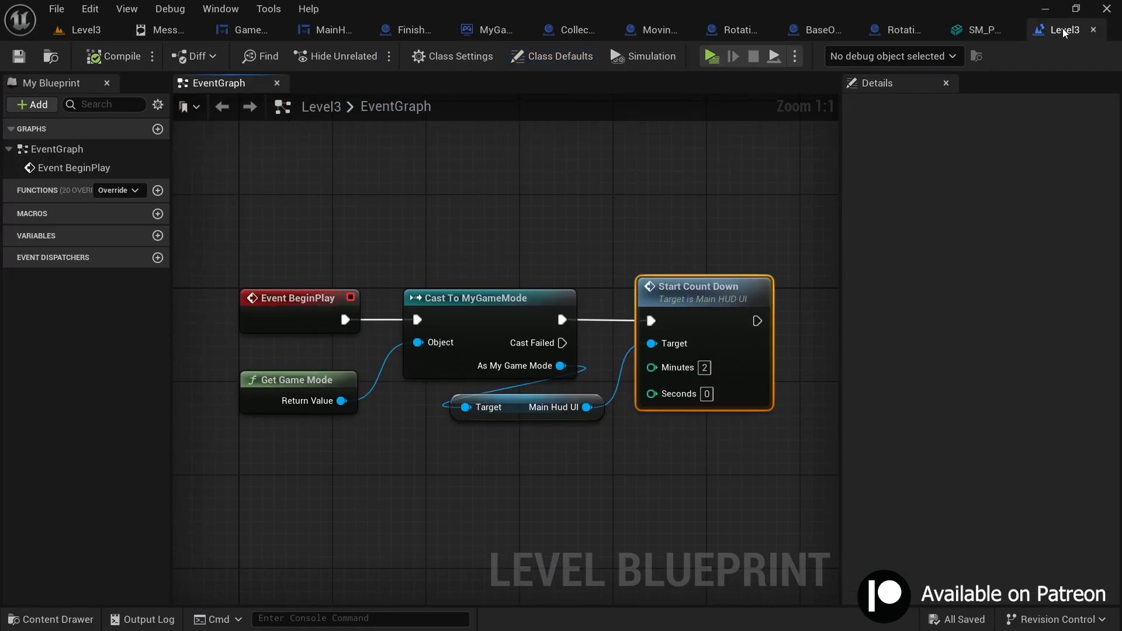
click(1093, 33)
- Start a play test of Level3, run along the first bridge and jump across the separated planks
click(354, 232)
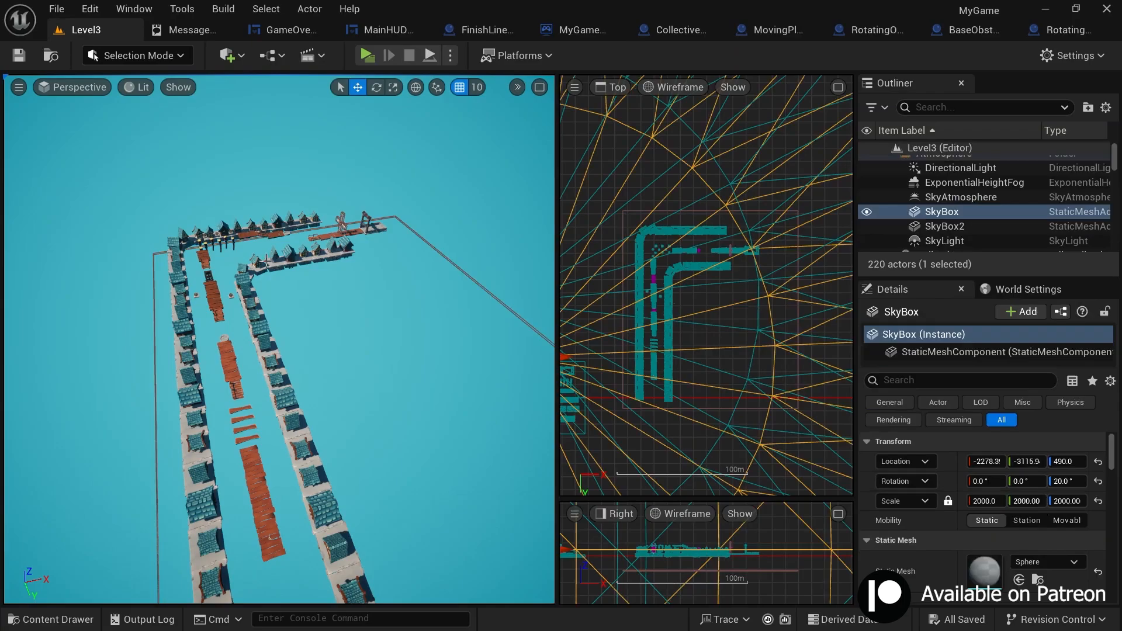
right_drag(354, 232, 289, 167)
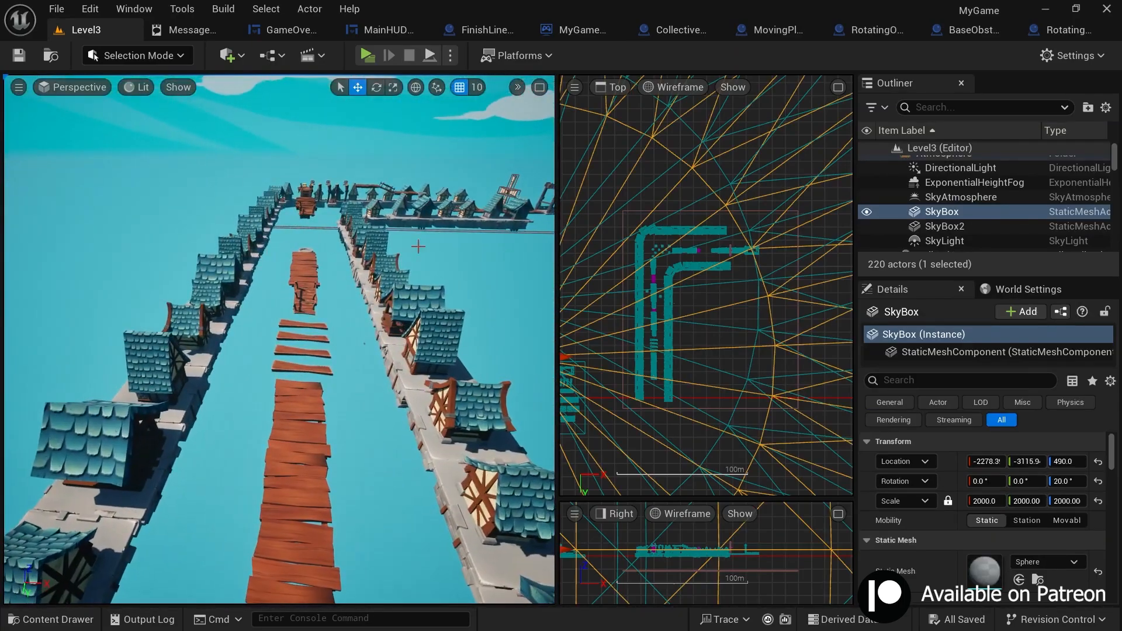
key(alt+p)
click(439, 385)
key(w)
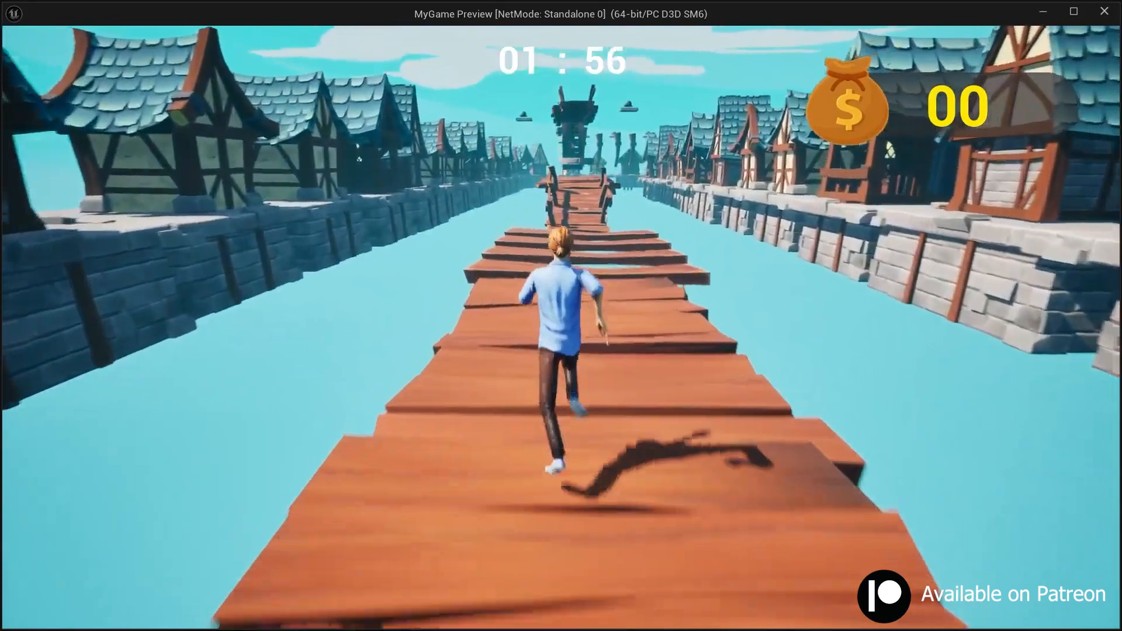
key(space)
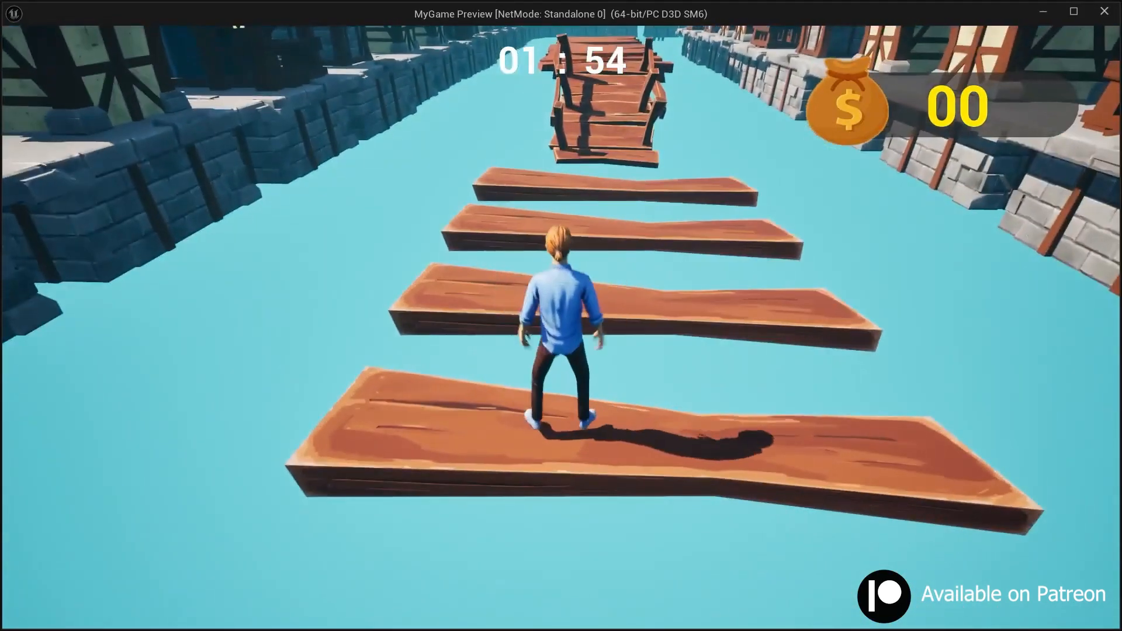
key(space)
key(space)
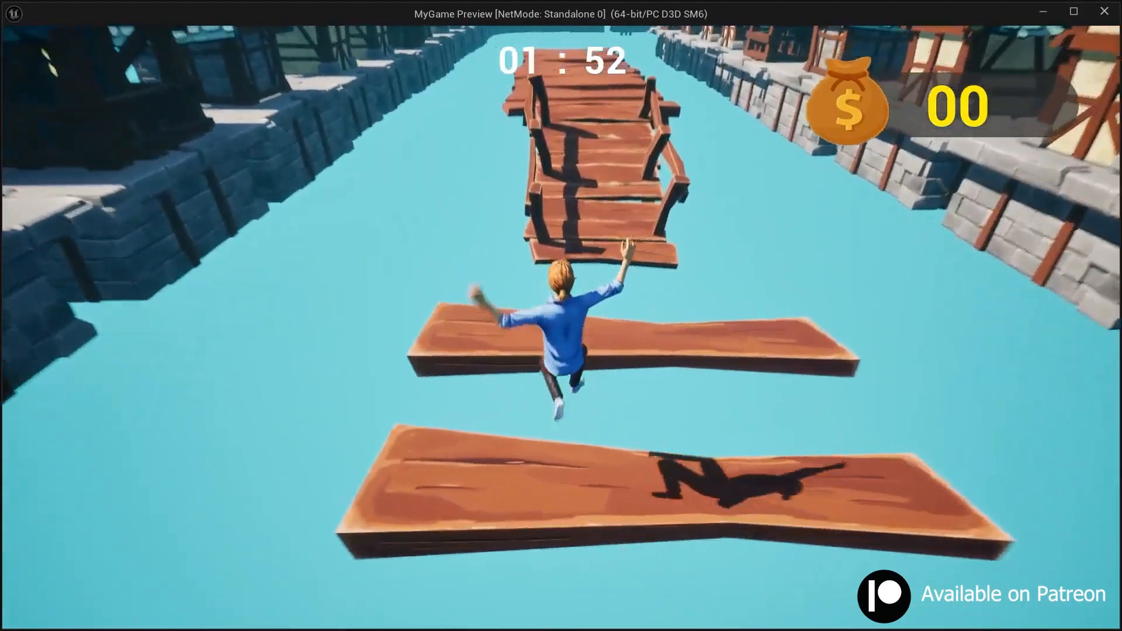
key(space)
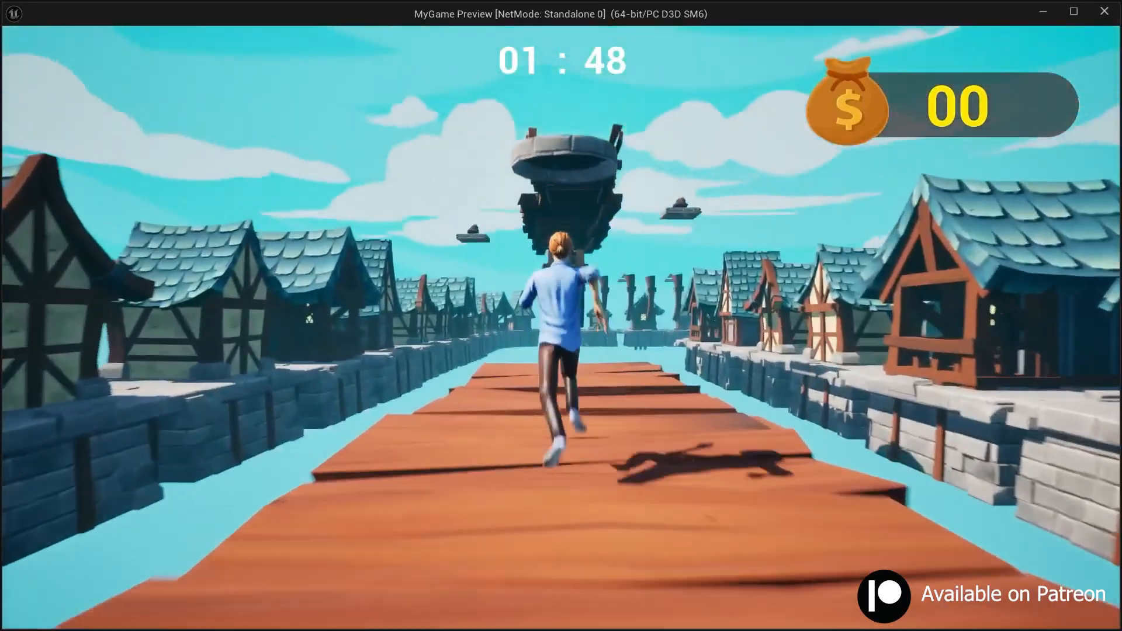
- Test the round stone platform and jump onto the small side platforms to collect their money bags
key(w)
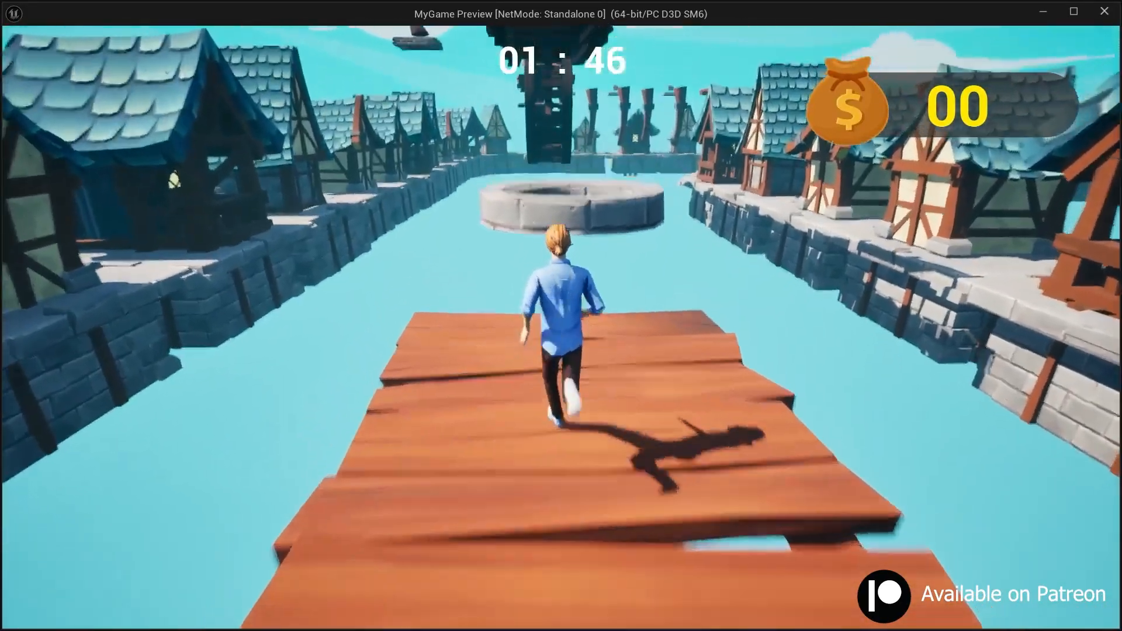
key(space)
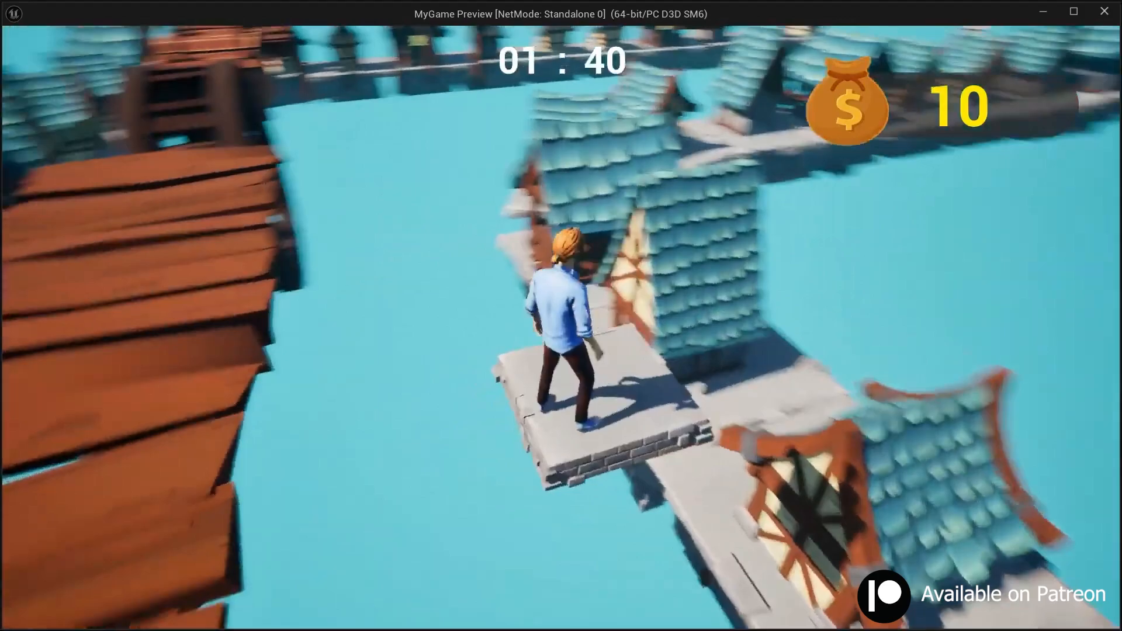
key(w)
key(space)
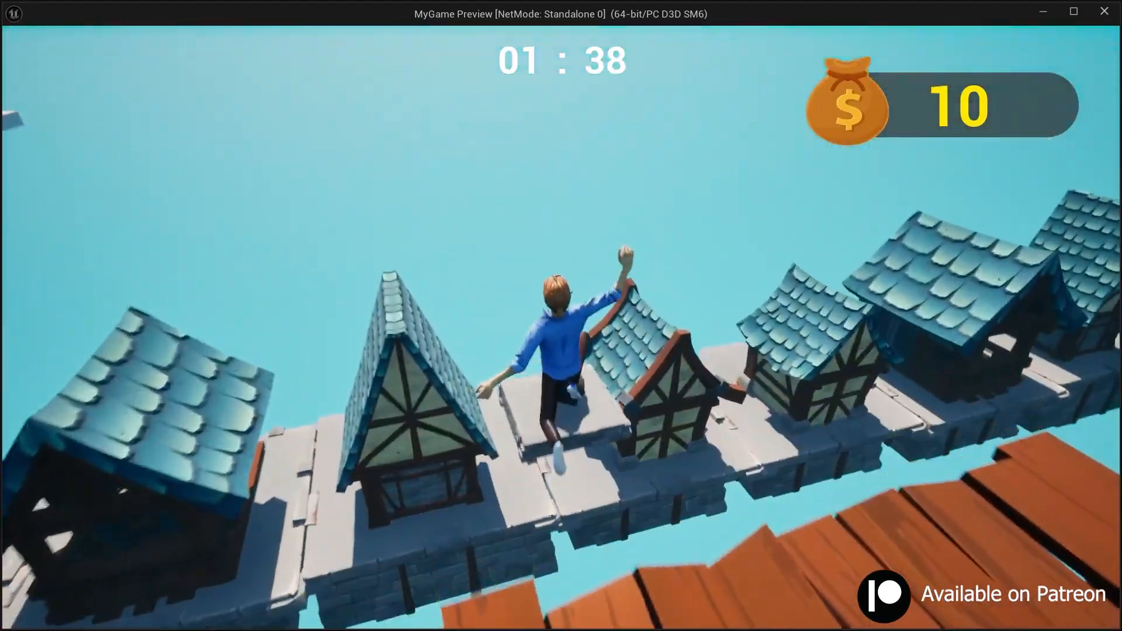
key(w)
key(space)
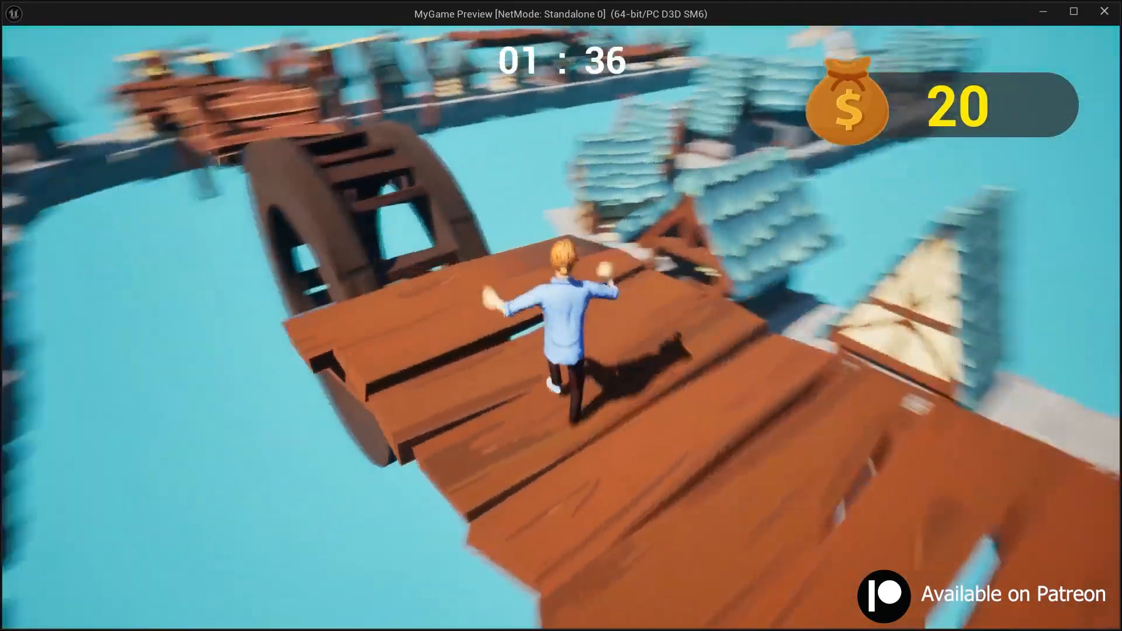
- Test the waterwheel platform by crossing it to the railed bridge and running on toward the wooden posts
key(w)
key(space)
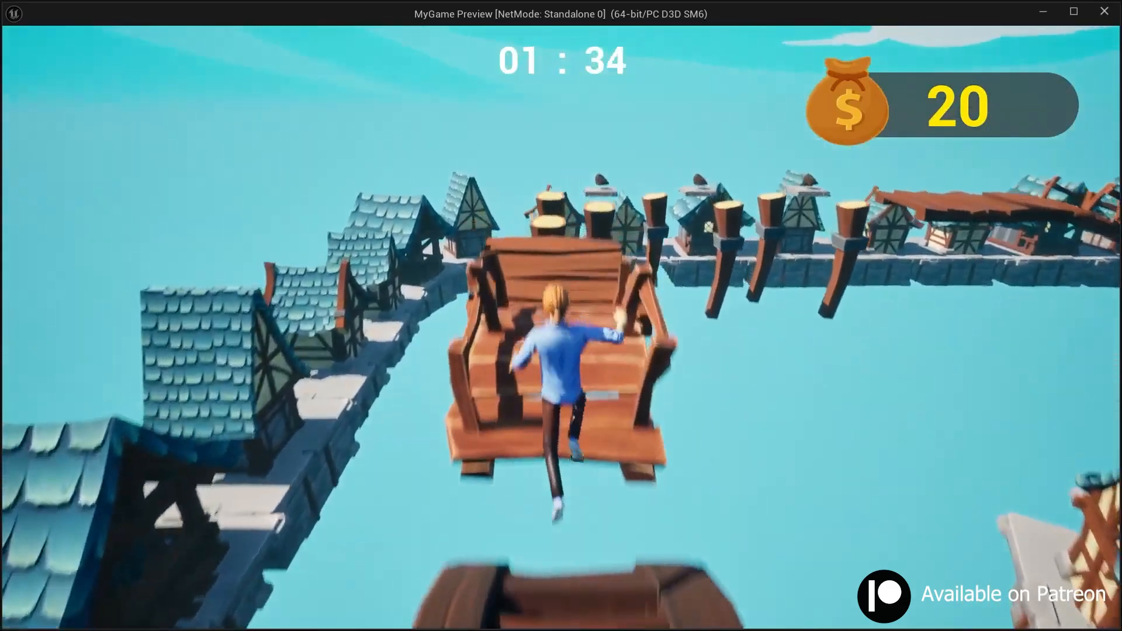
key(w)
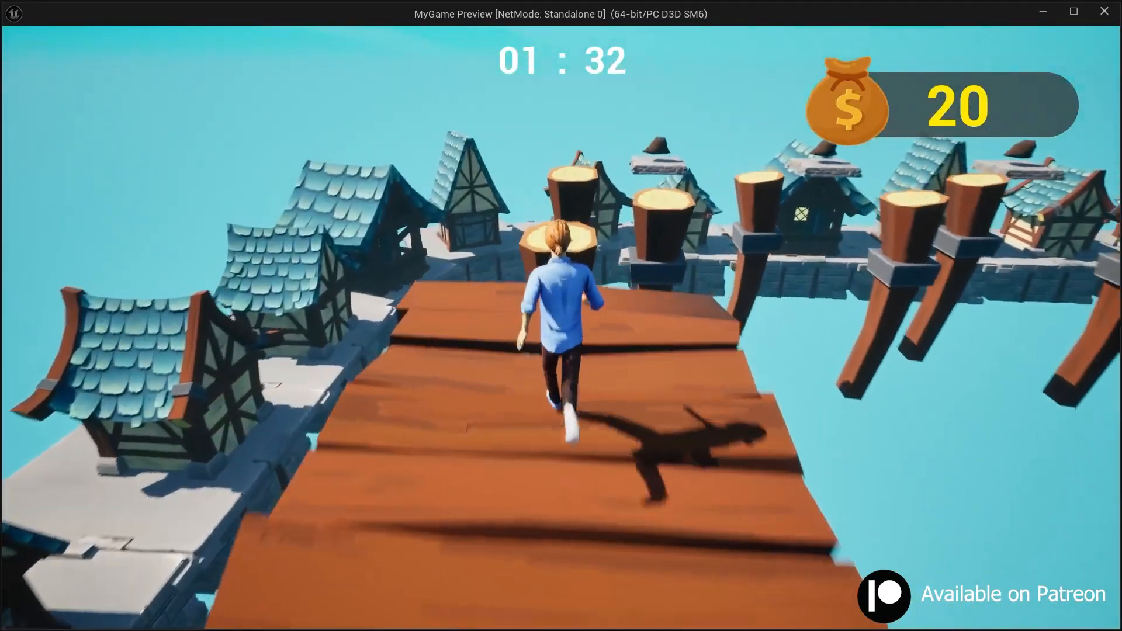
- Test the wooden posts by jumping from one post to the next around the course's turn
key(space)
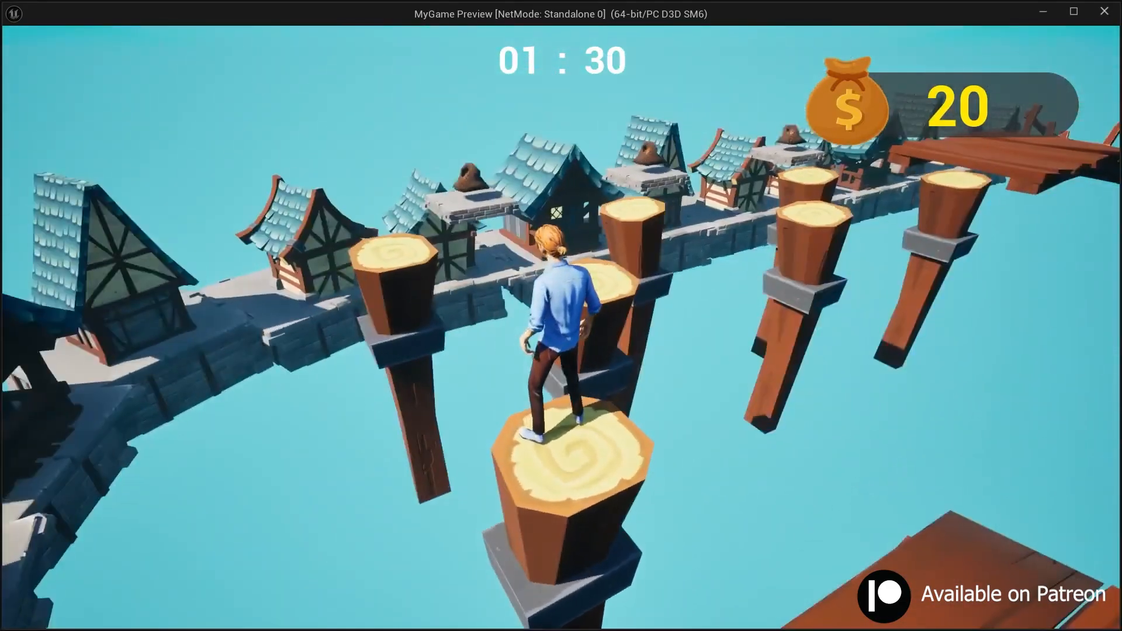
key(w)
key(space)
key(w)
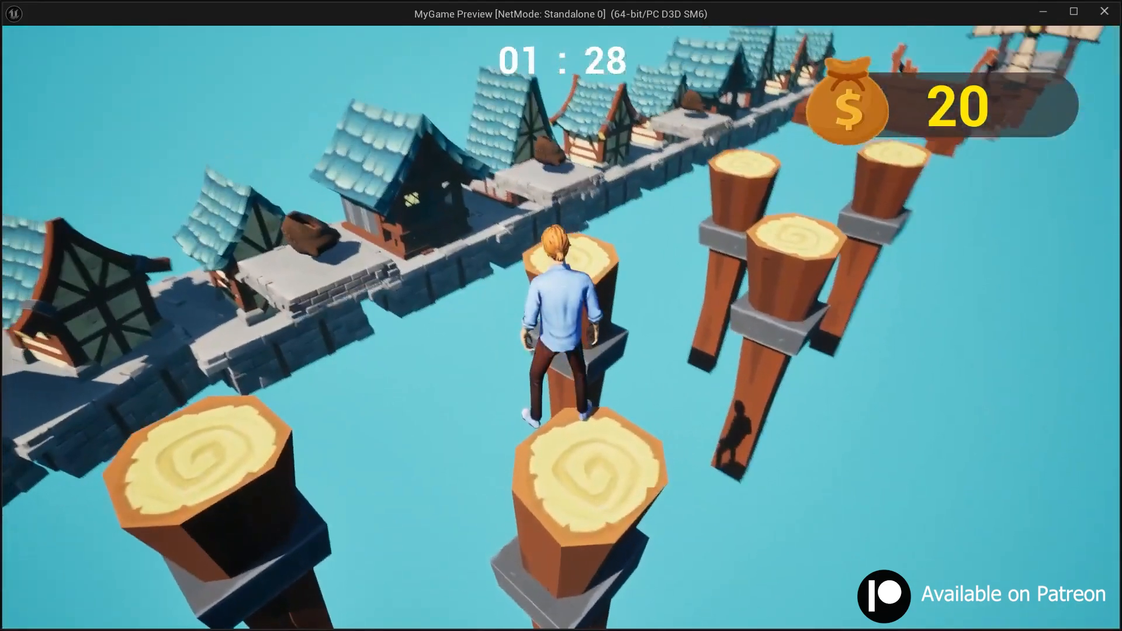
key(space)
key(w)
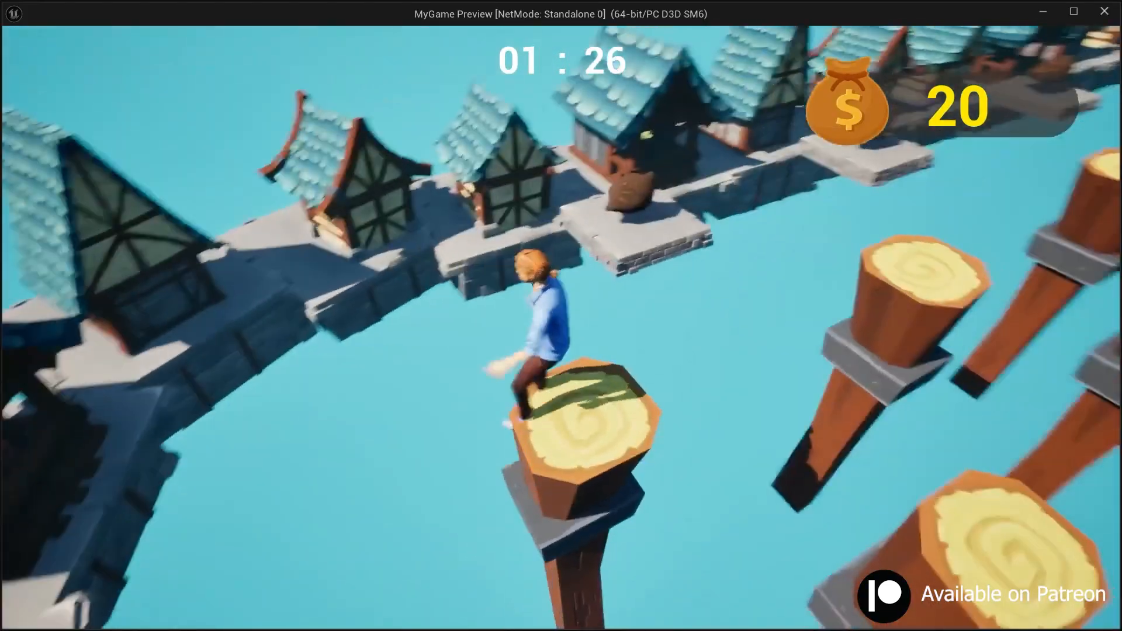
- Test the small stone platforms beside the wooden posts by jumping onto them to collect their money bags
key(space)
key(w)
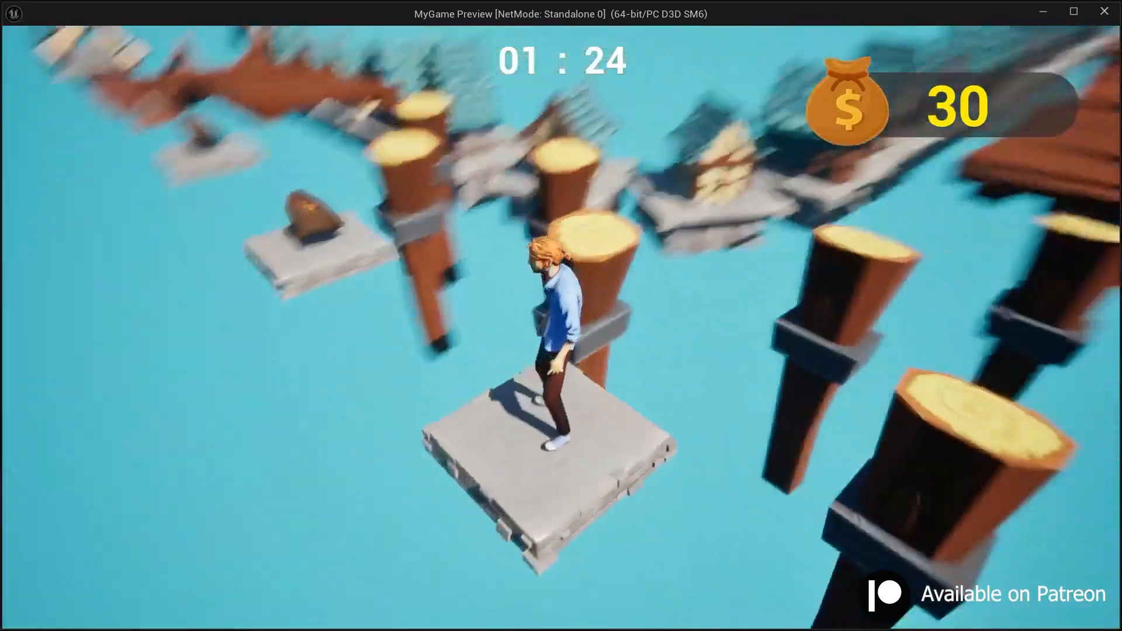
key(space)
key(w)
key(space)
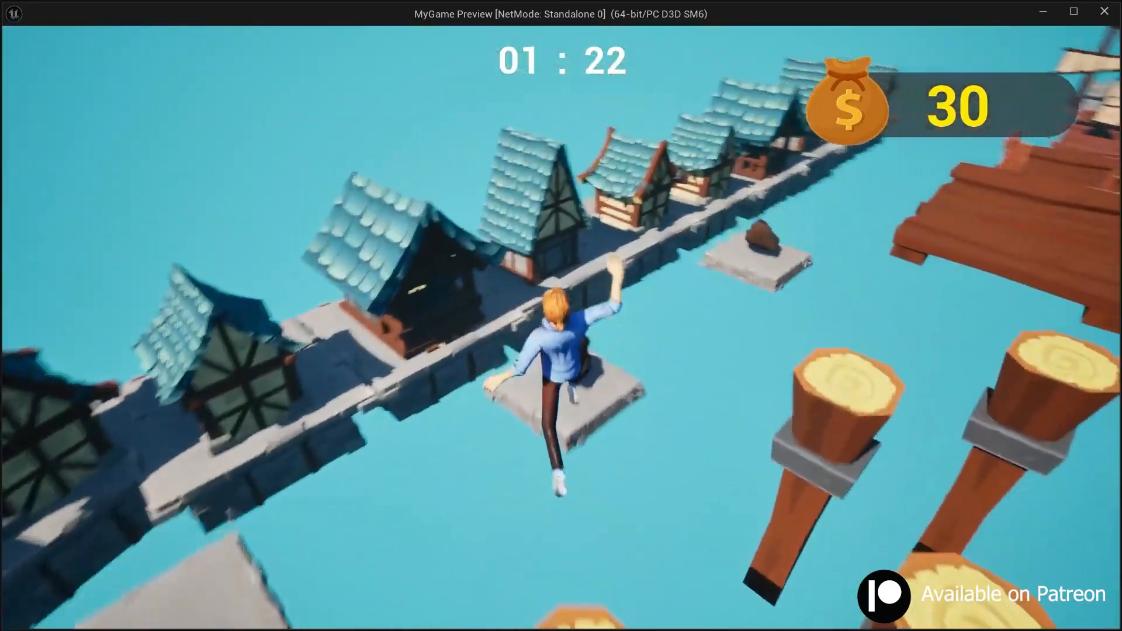
key(w)
key(space)
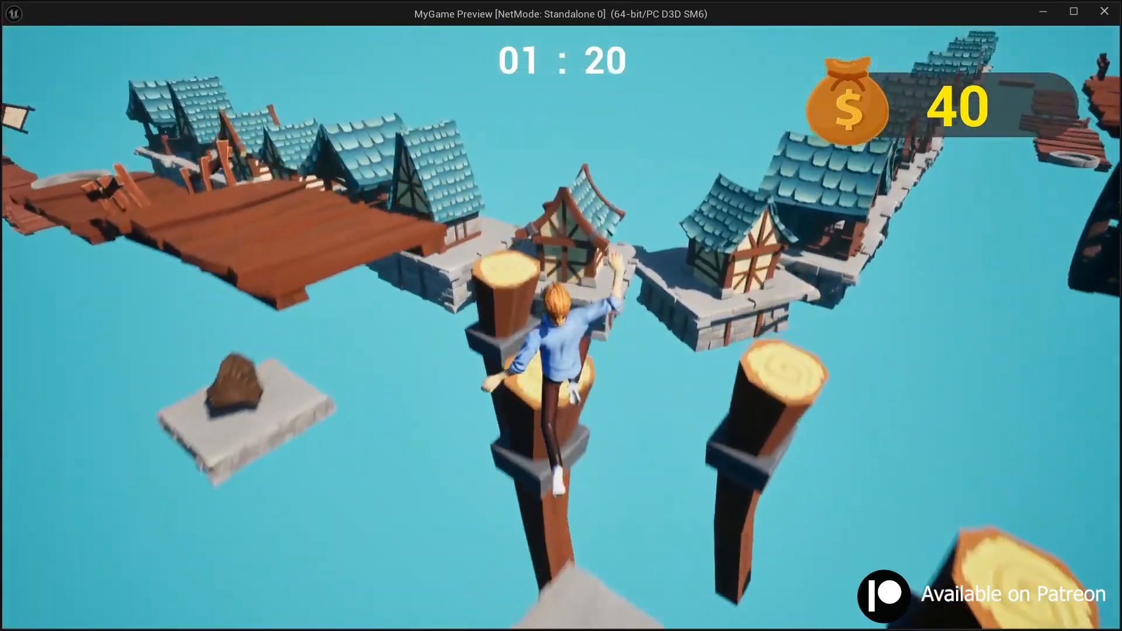
key(w)
key(space)
key(space)
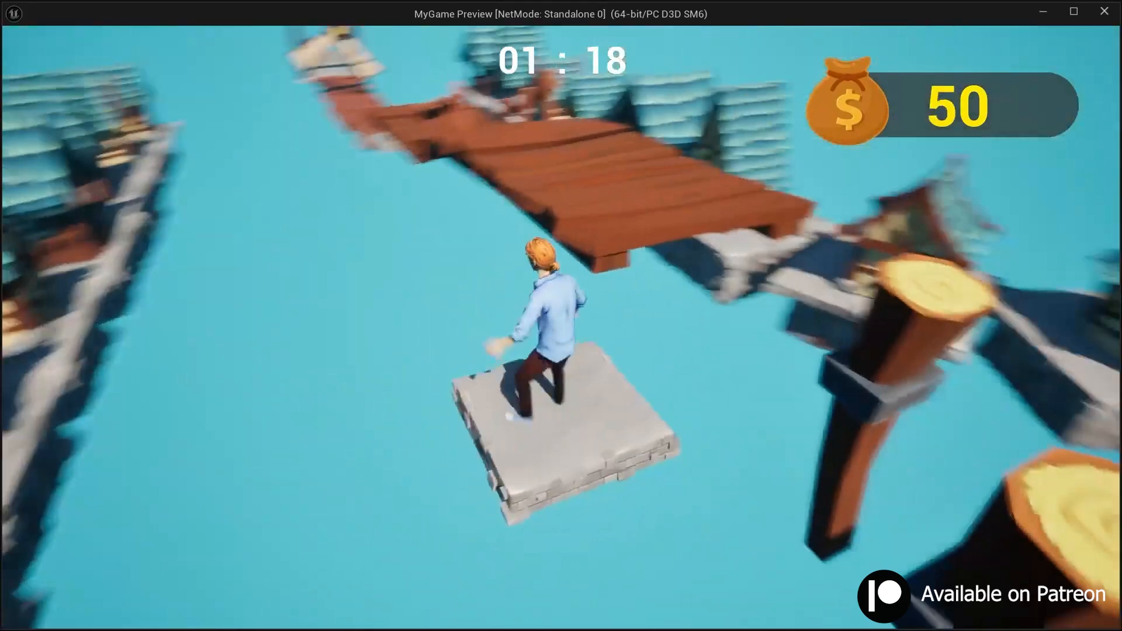
- Test the rest of the course by crossing the plank bridges and round stone platform and running past the windmill blades to the finish
key(w)
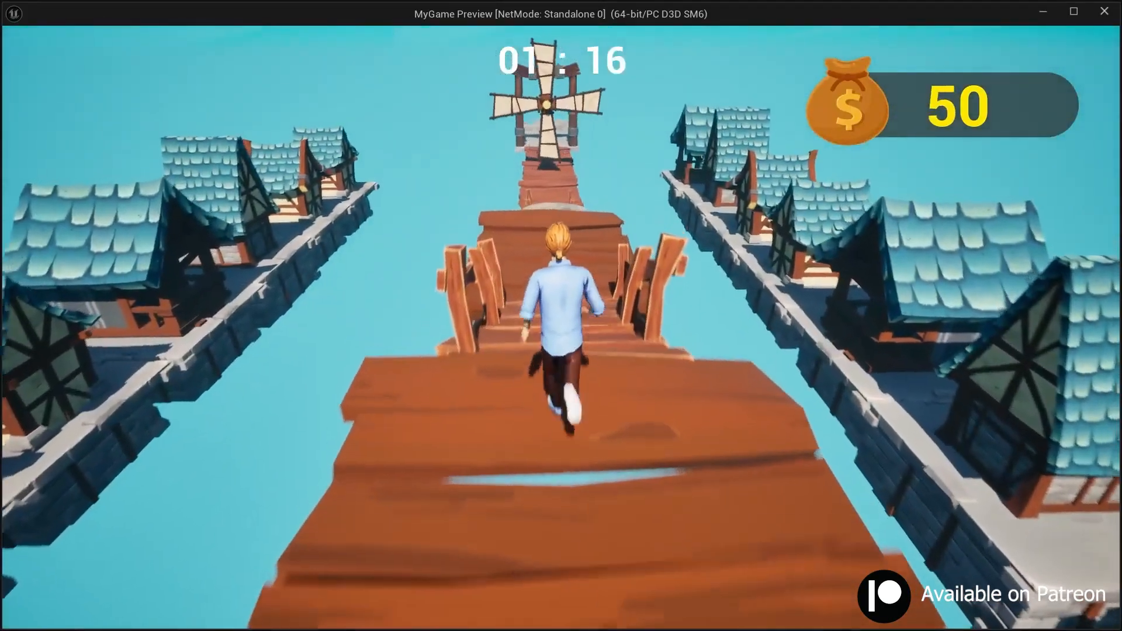
key(w)
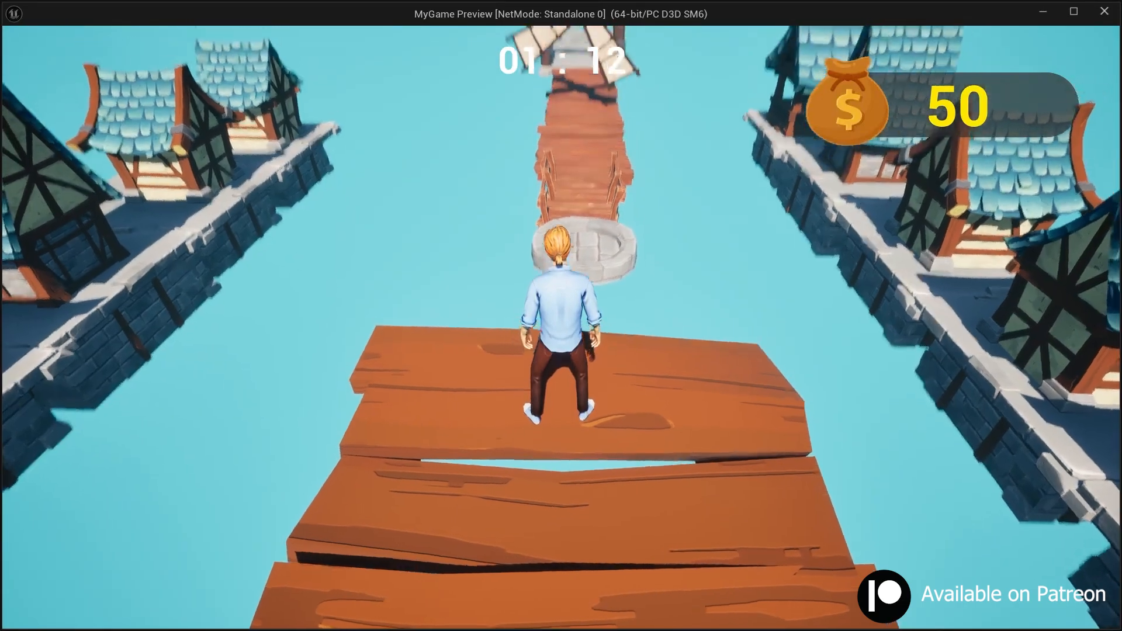
key(w)
key(space)
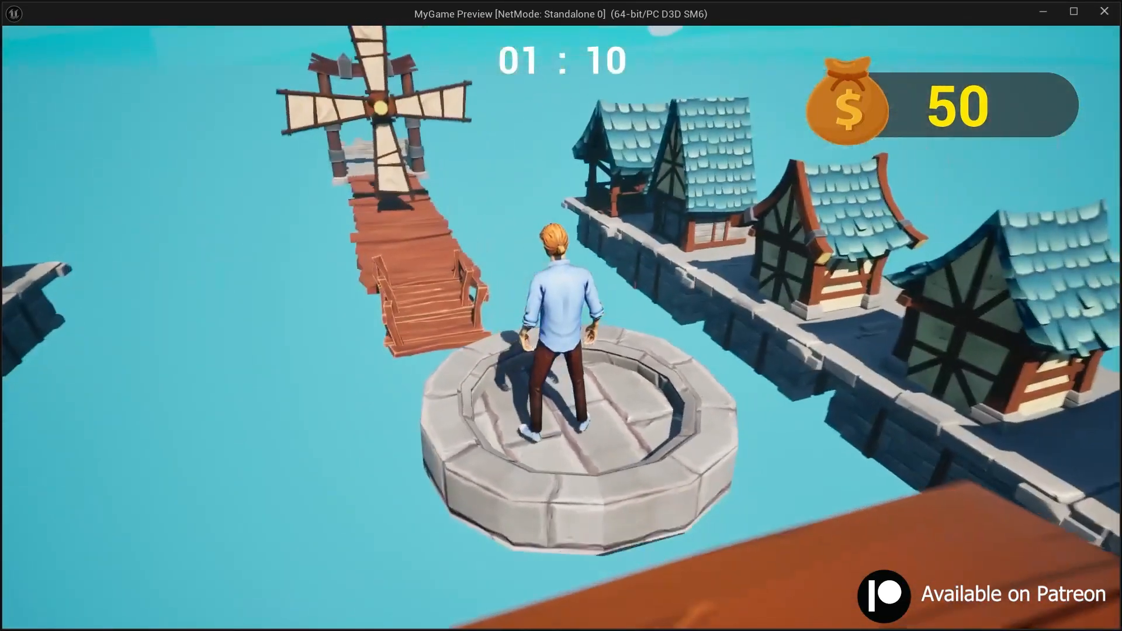
key(w)
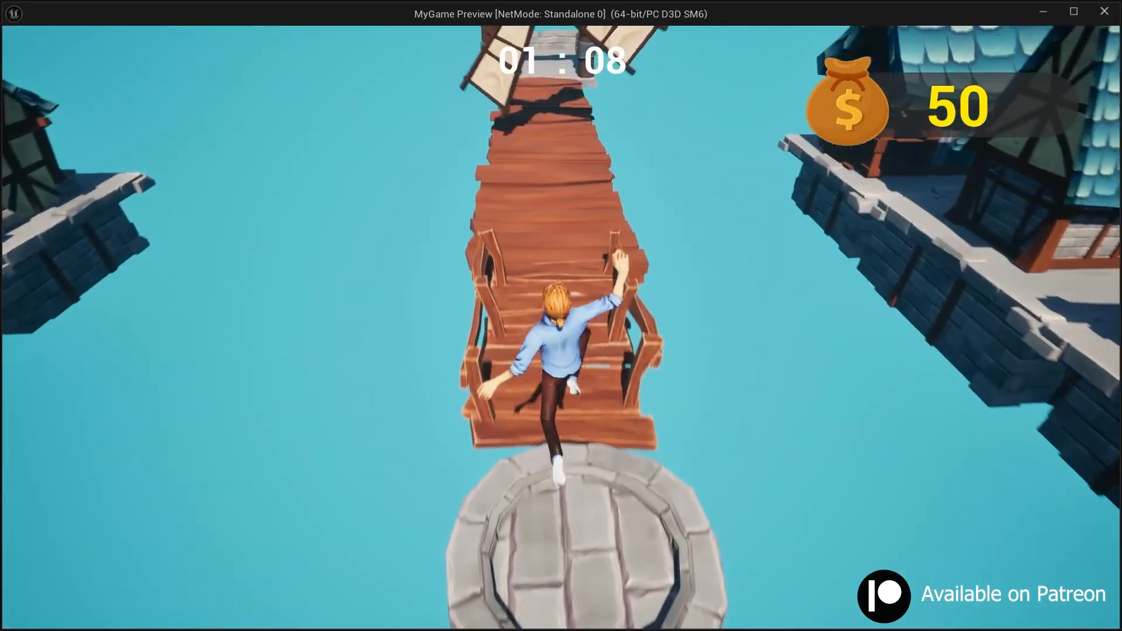
key(w)
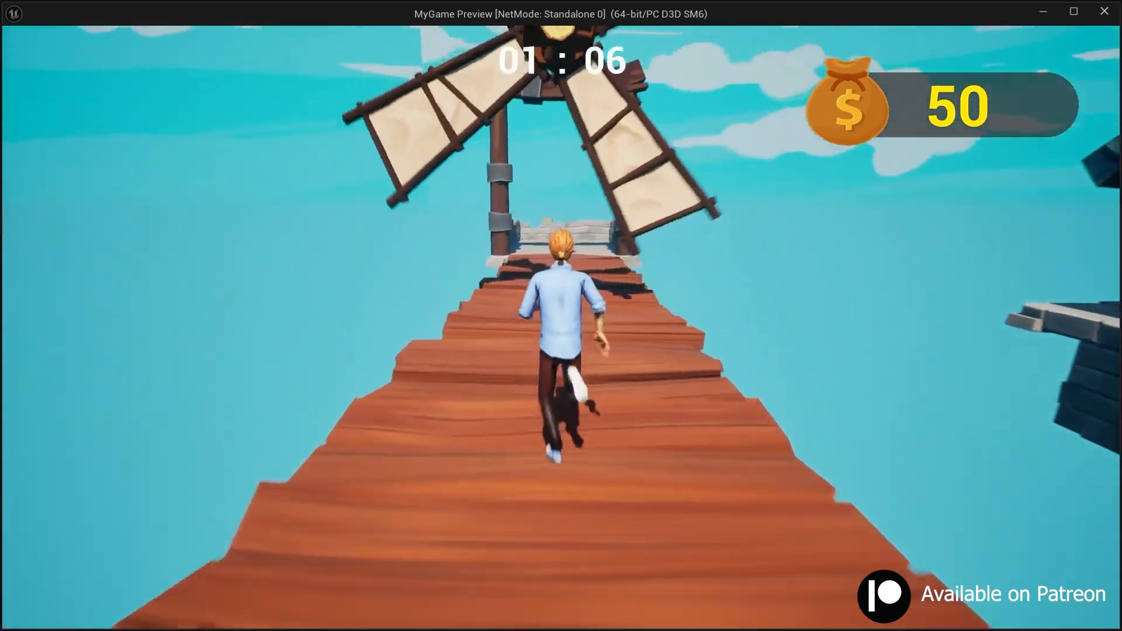
key(w)
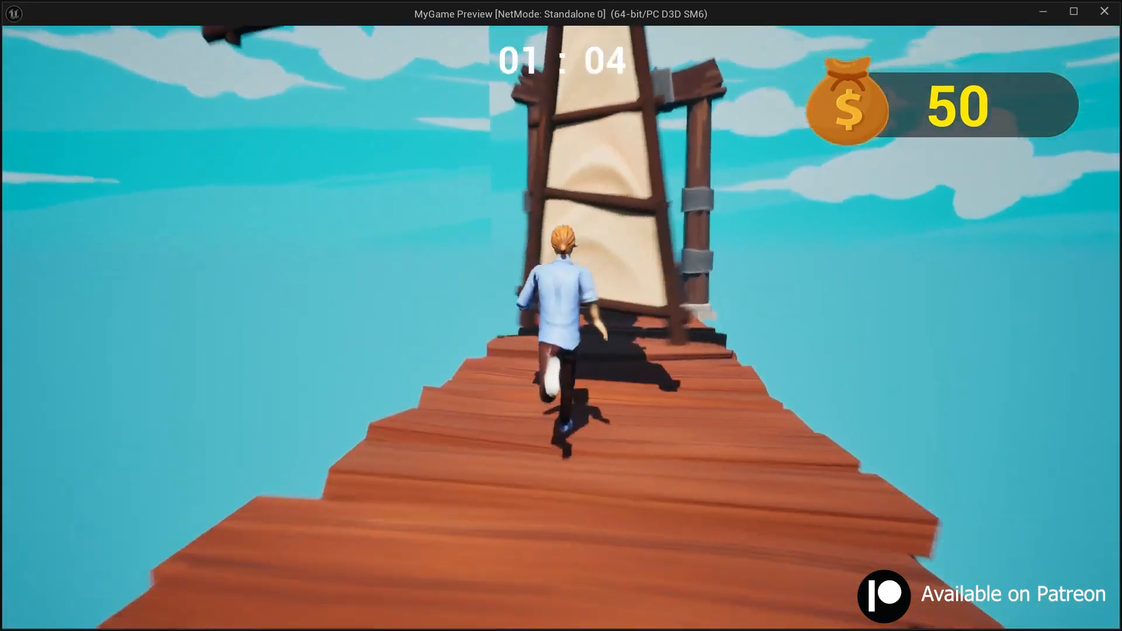
key(w)
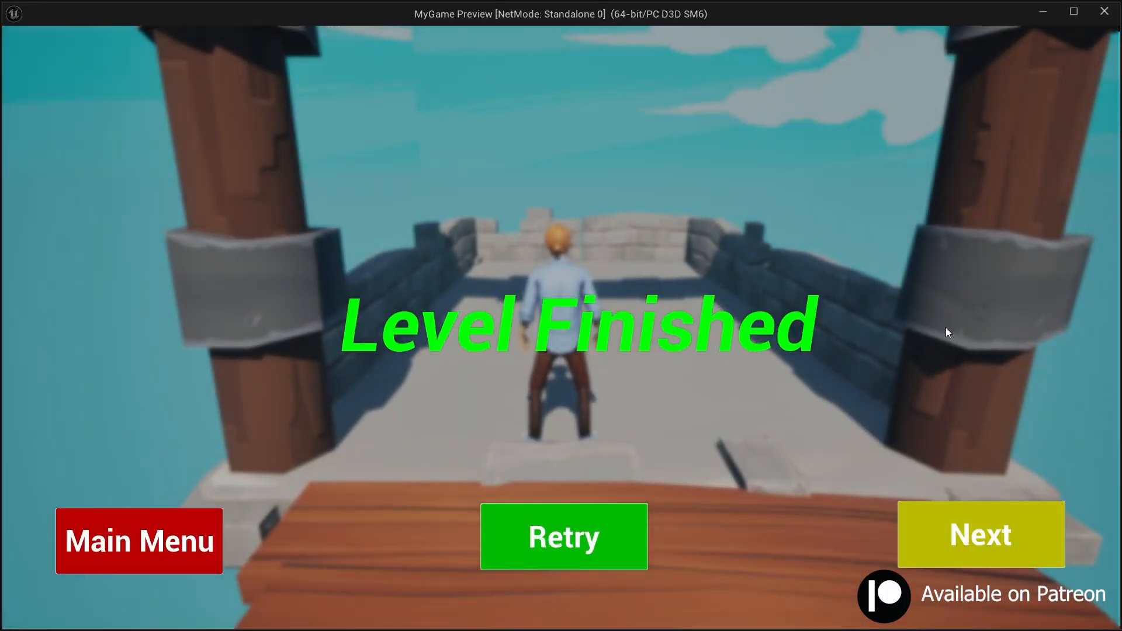
- Try the Next option on the Level Finished screen and end the play test
click(932, 534)
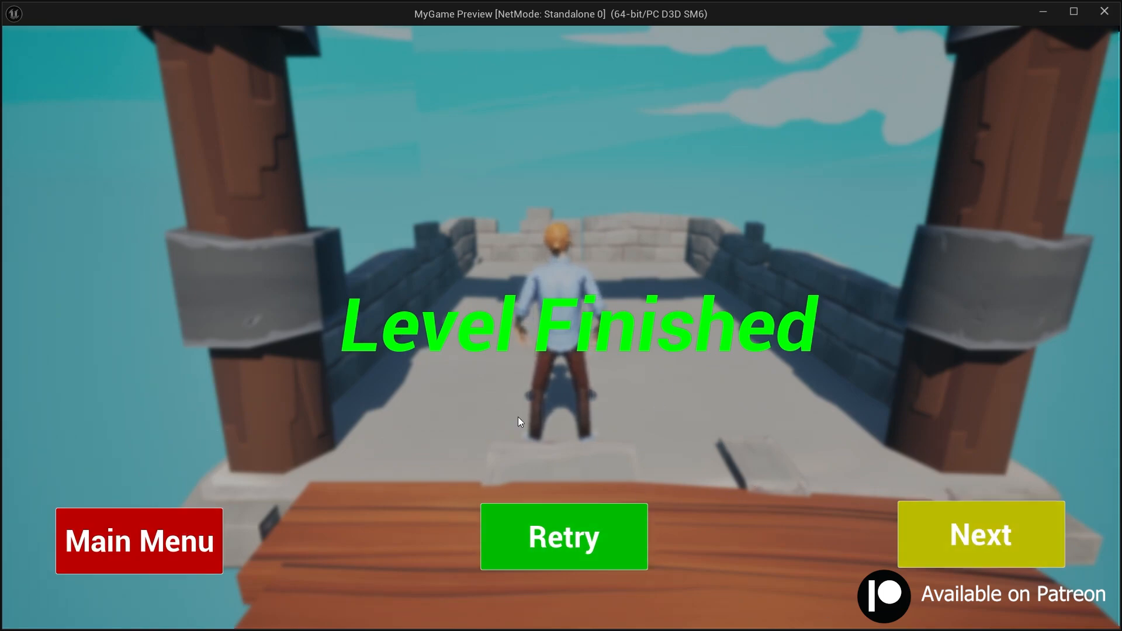
key(Escape)
- Open the LevelFinish_UI widget from the UserWidget content folder
key(ctrl+space)
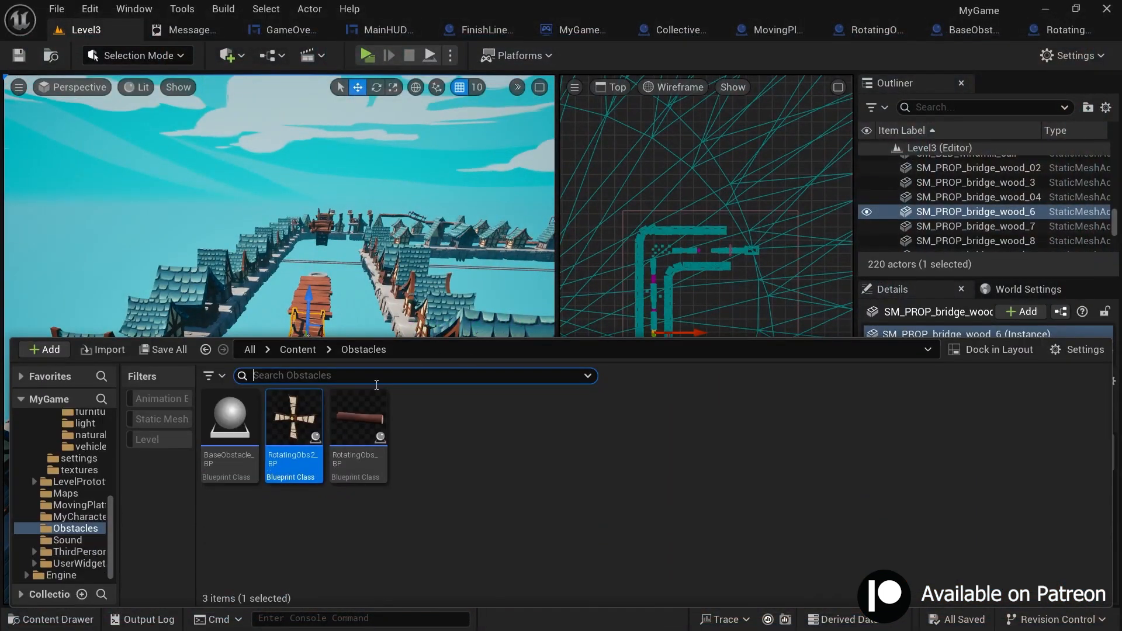
click(290, 349)
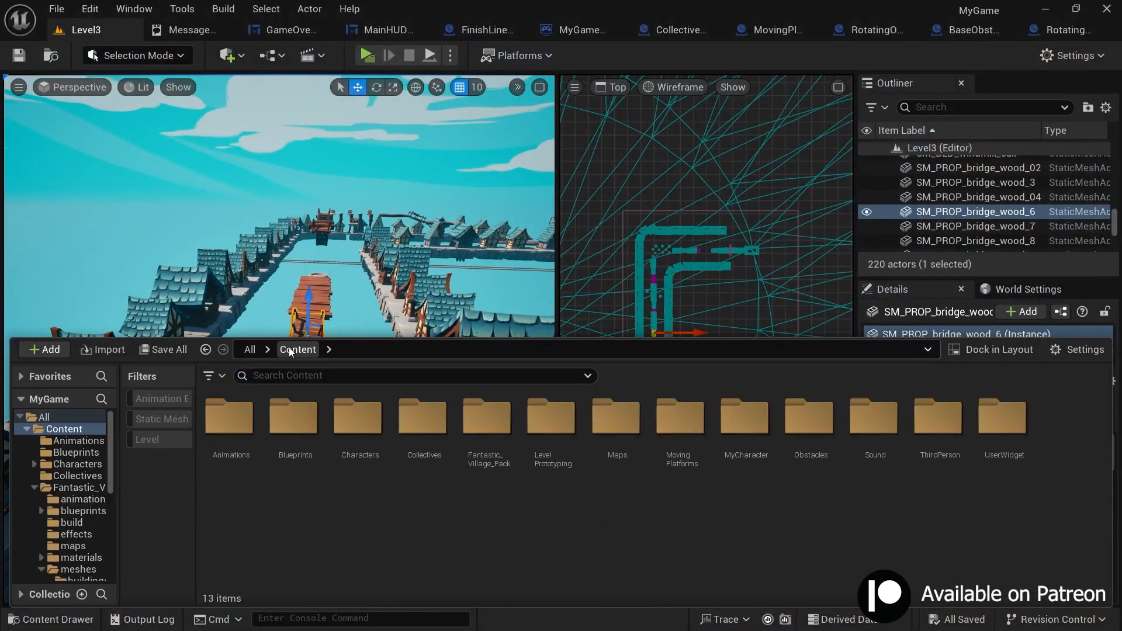
double_click(1008, 455)
double_click(353, 475)
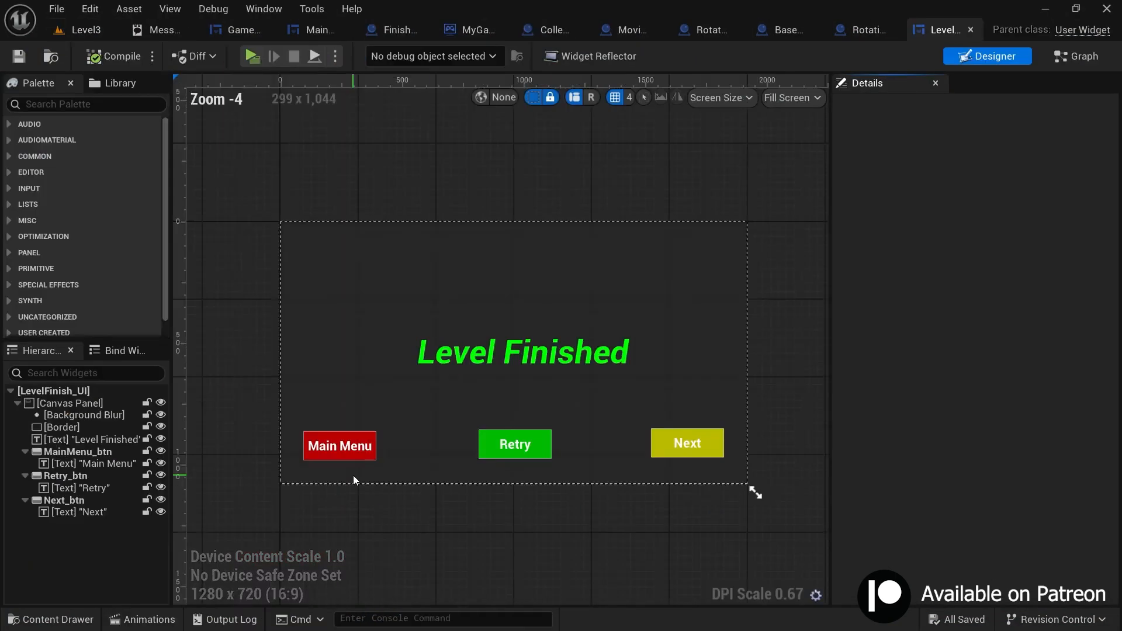
- Add an On Clicked event for the yellow Next_btn in the widget
click(658, 446)
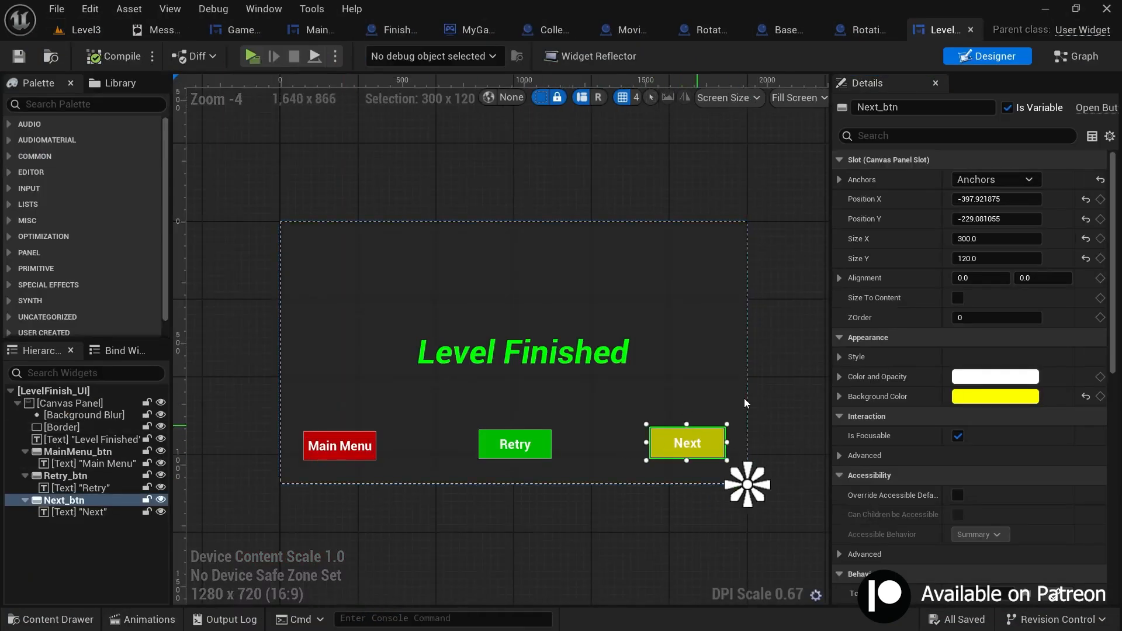
scroll(1113, 244, down, 10)
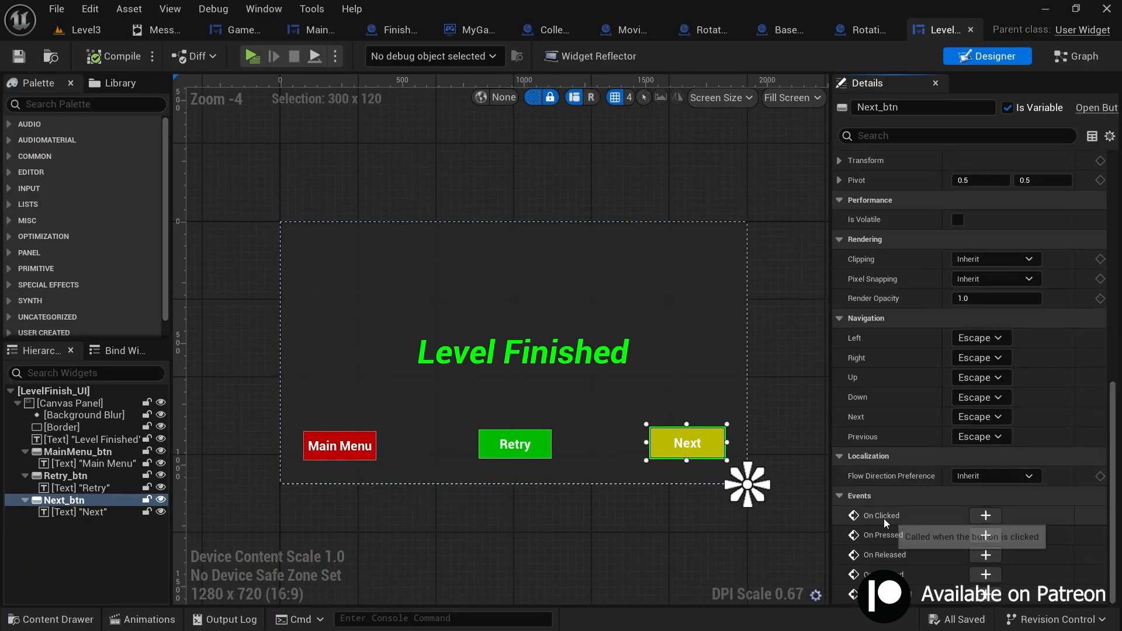
click(985, 516)
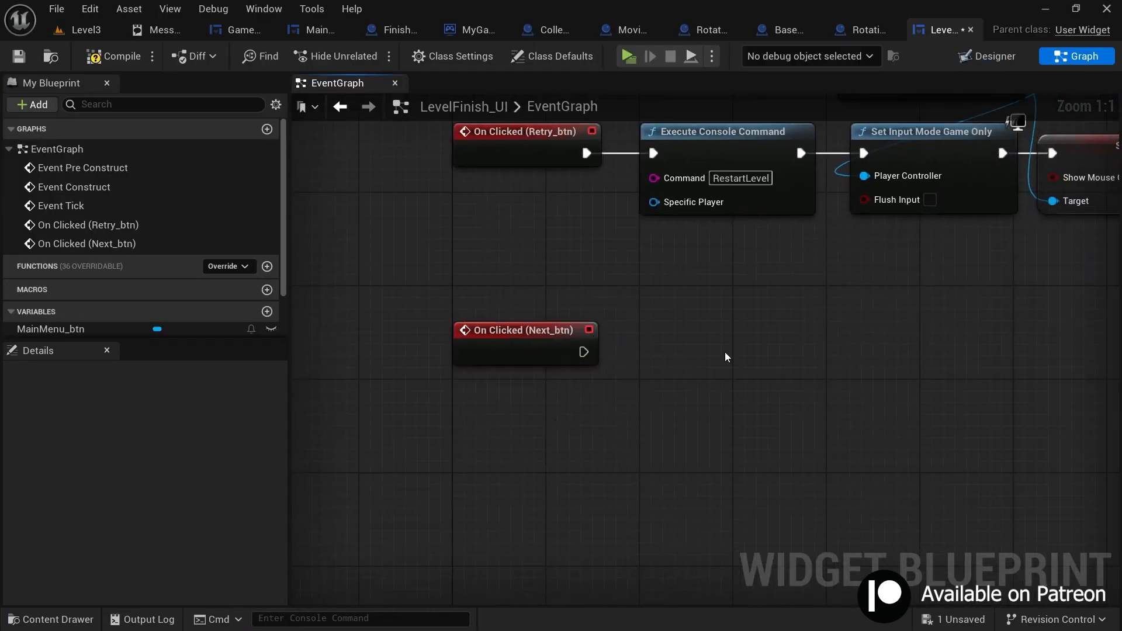
- Check the level names in the Maps folder and connect a Get Current Level Name node to the Next_btn click event
key(ctrl+space)
click(298, 365)
double_click(617, 447)
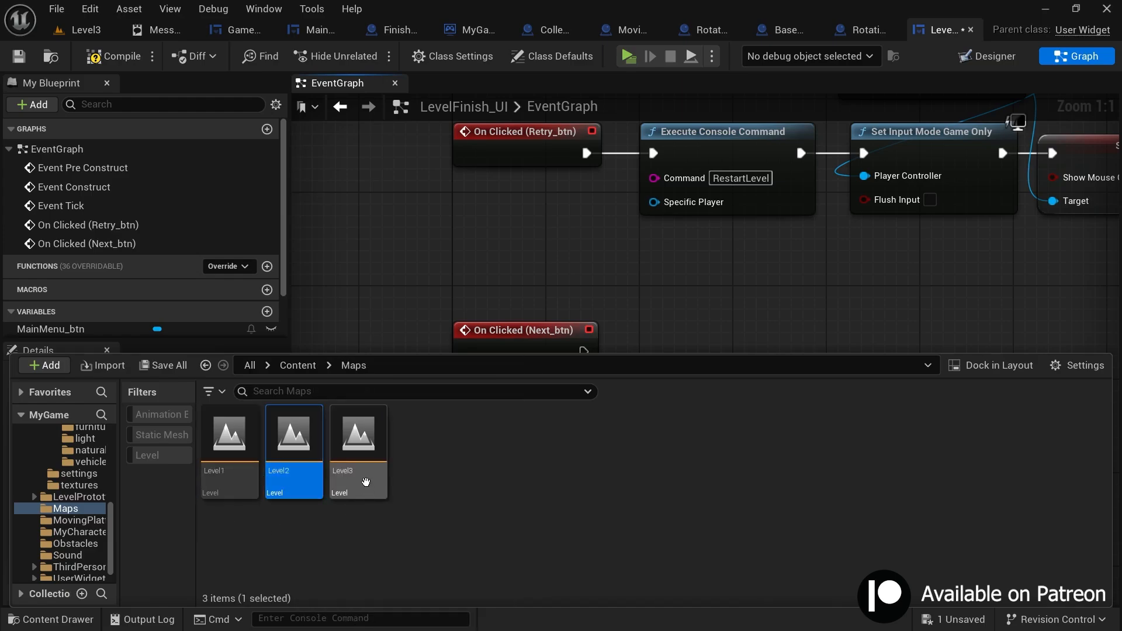
mouse_move(372, 495)
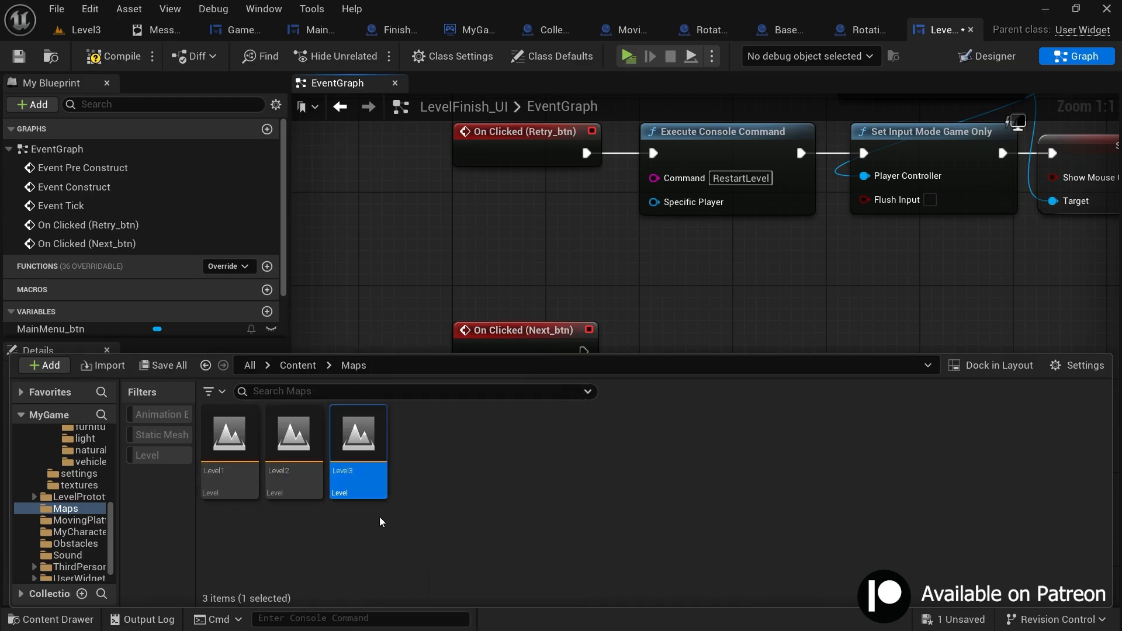
right_drag(505, 318, 398, 269)
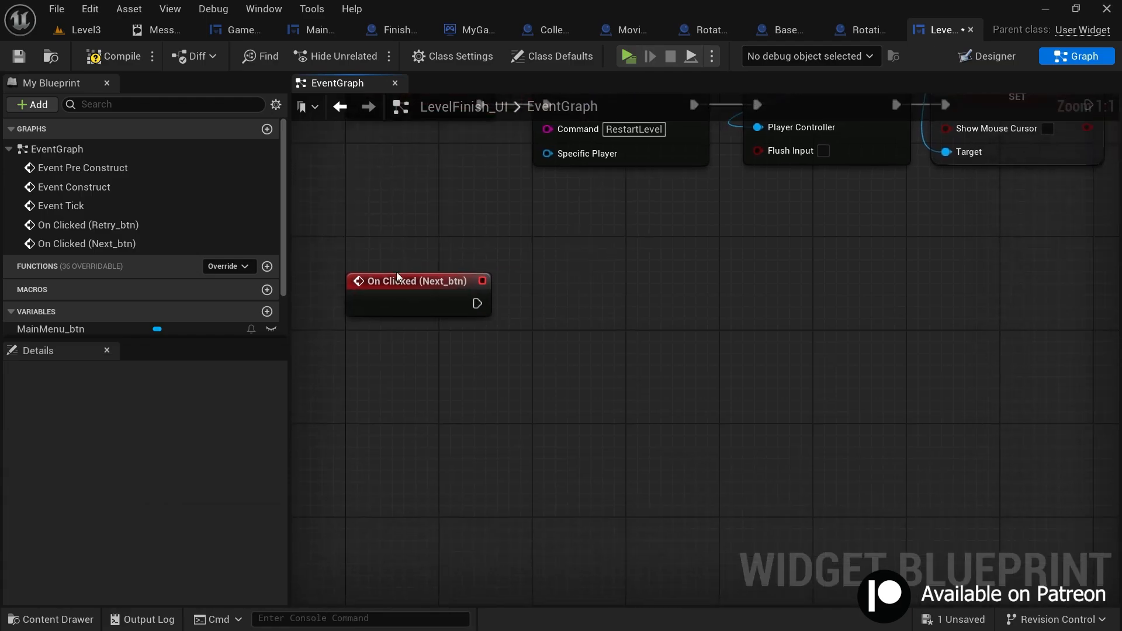
drag(478, 301, 522, 303)
text(get curre)
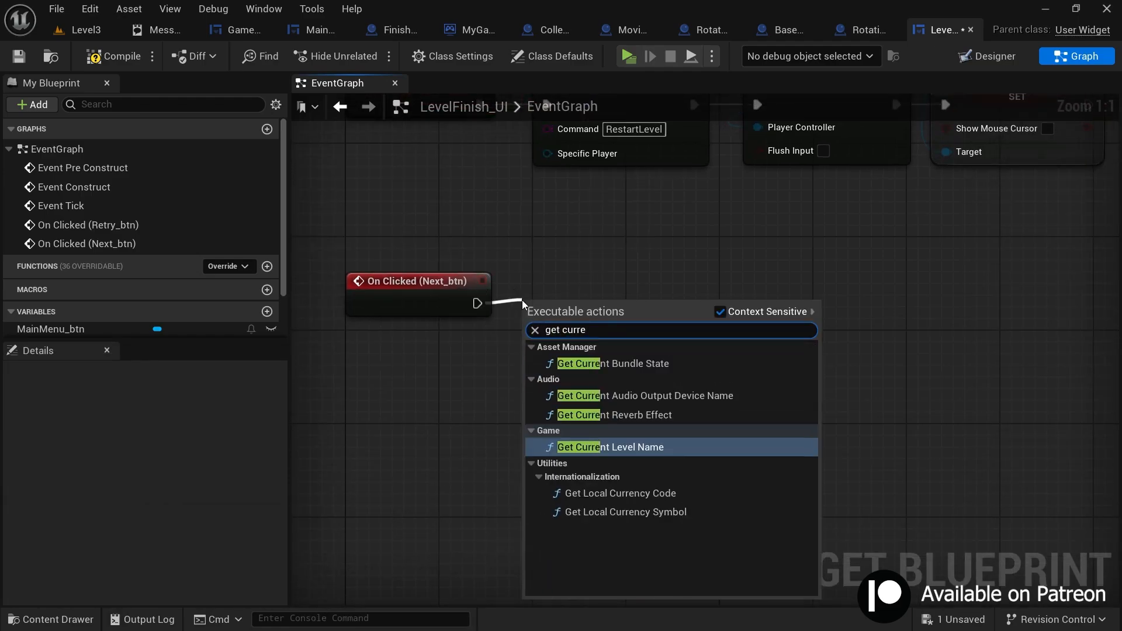
click(608, 447)
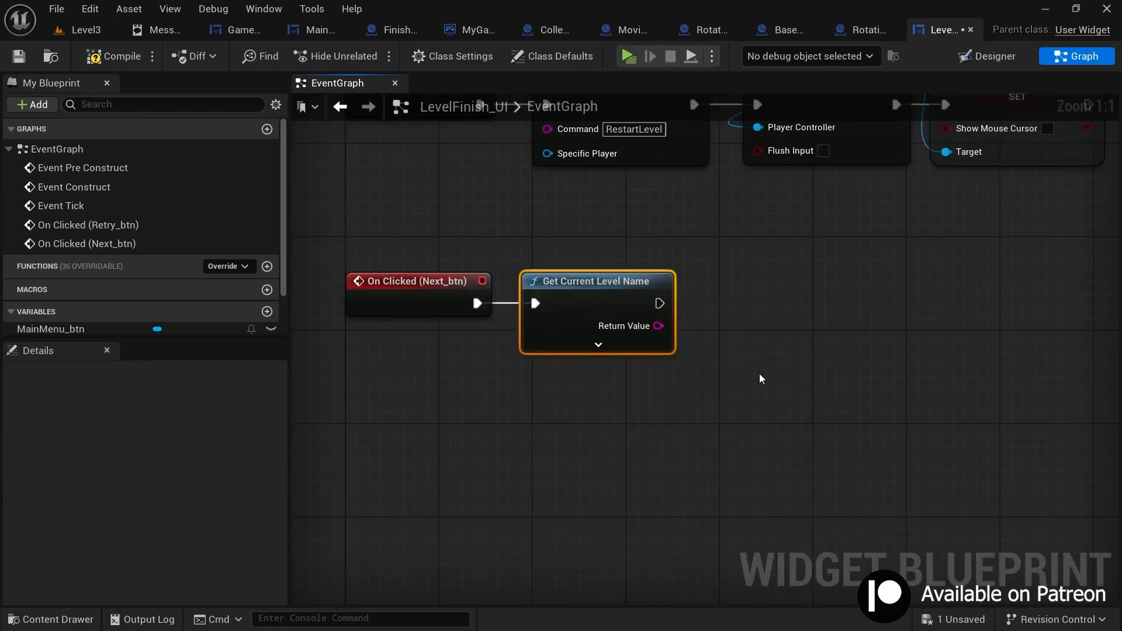
- Feed the current level name into a Get Substring node with start index 5 and length 1
right_drag(762, 379, 614, 383)
drag(506, 332, 556, 426)
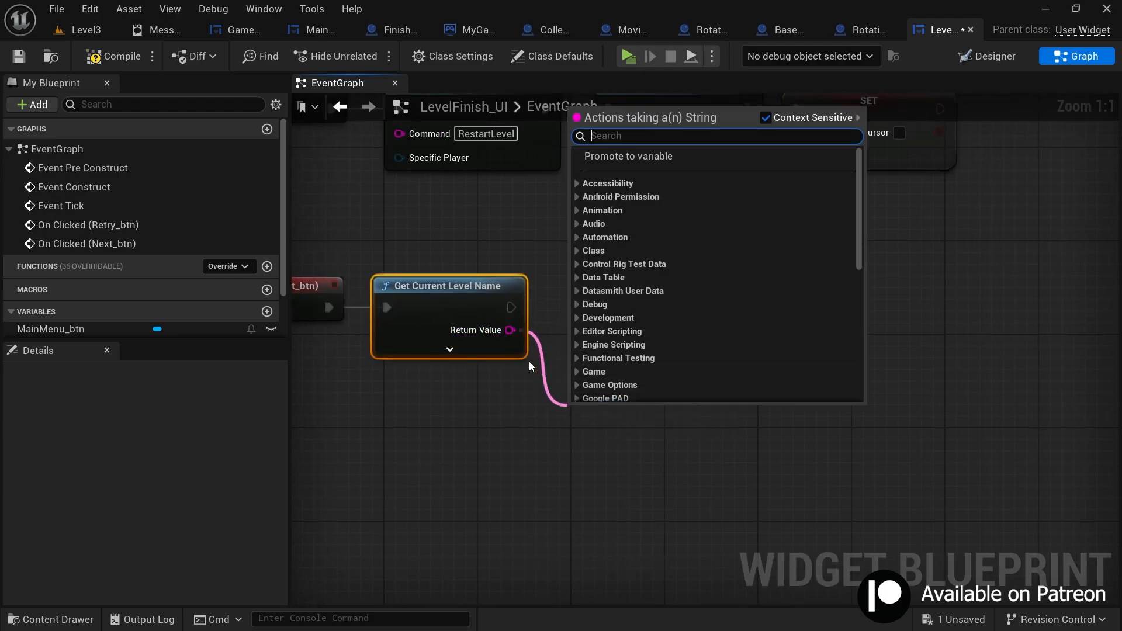
text(get sub)
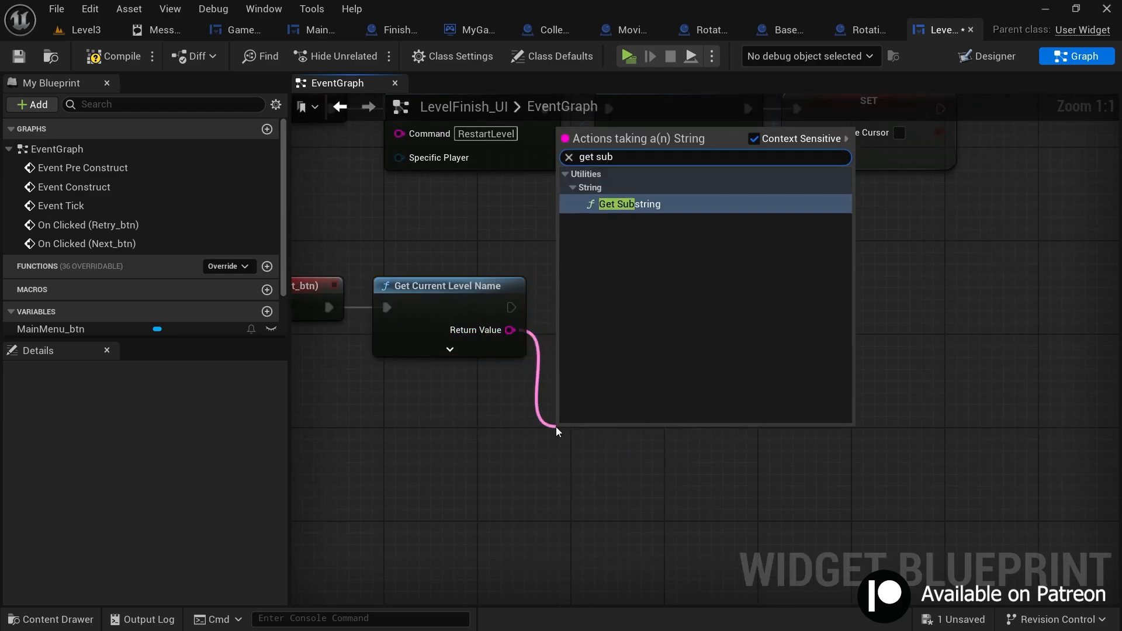
click(631, 201)
right_drag(570, 475, 547, 381)
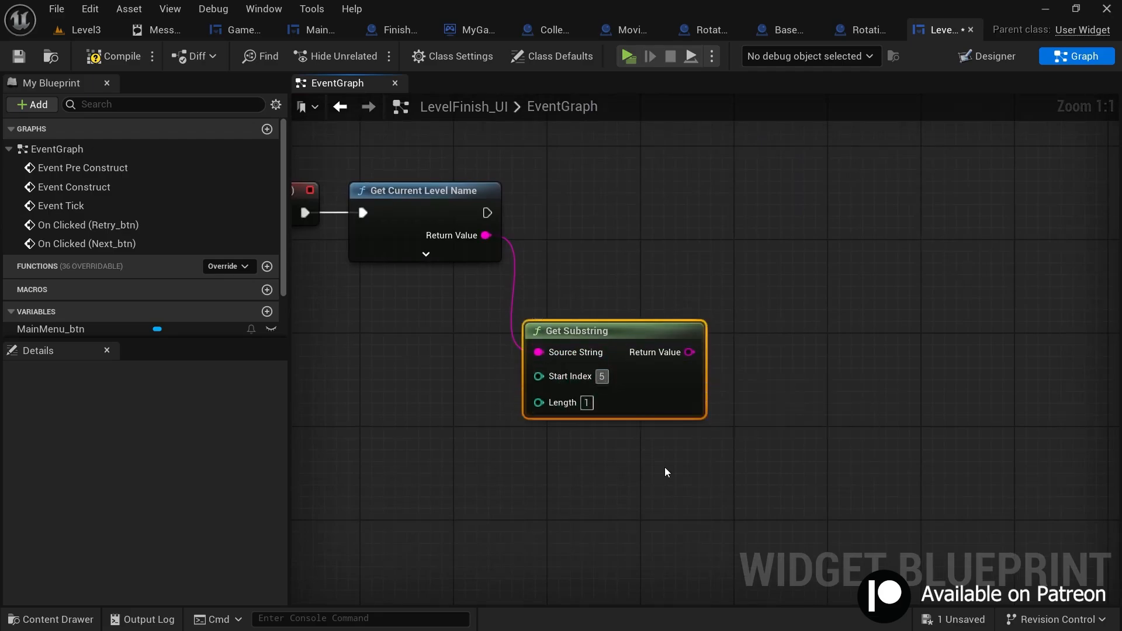
- Check the character positions in the Level1 map name and set the Get Substring node's length to 10
click(669, 397)
key(ctrl+space)
click(221, 478)
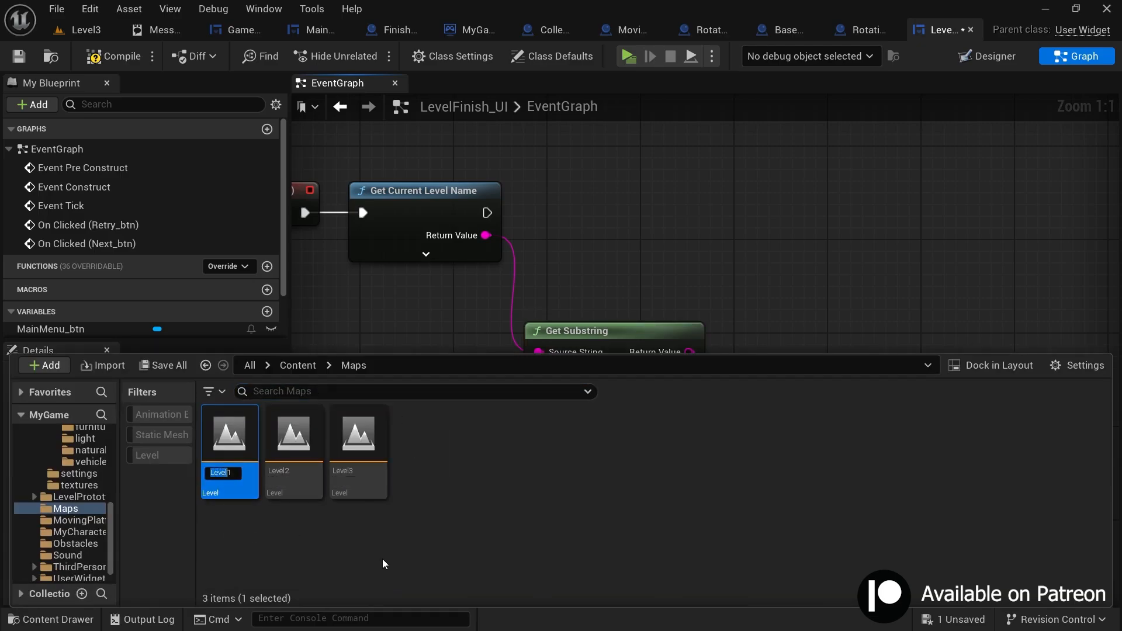
key(Right)
key(shift+Right)
click(653, 303)
right_drag(773, 383, 621, 390)
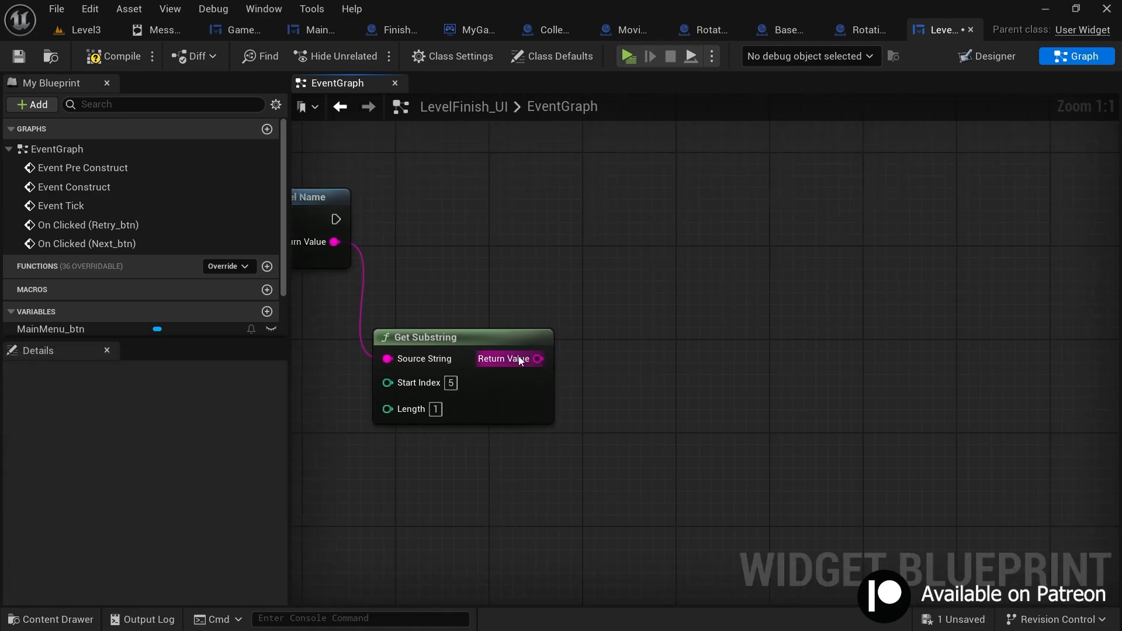
drag(525, 324, 597, 315)
click(583, 304)
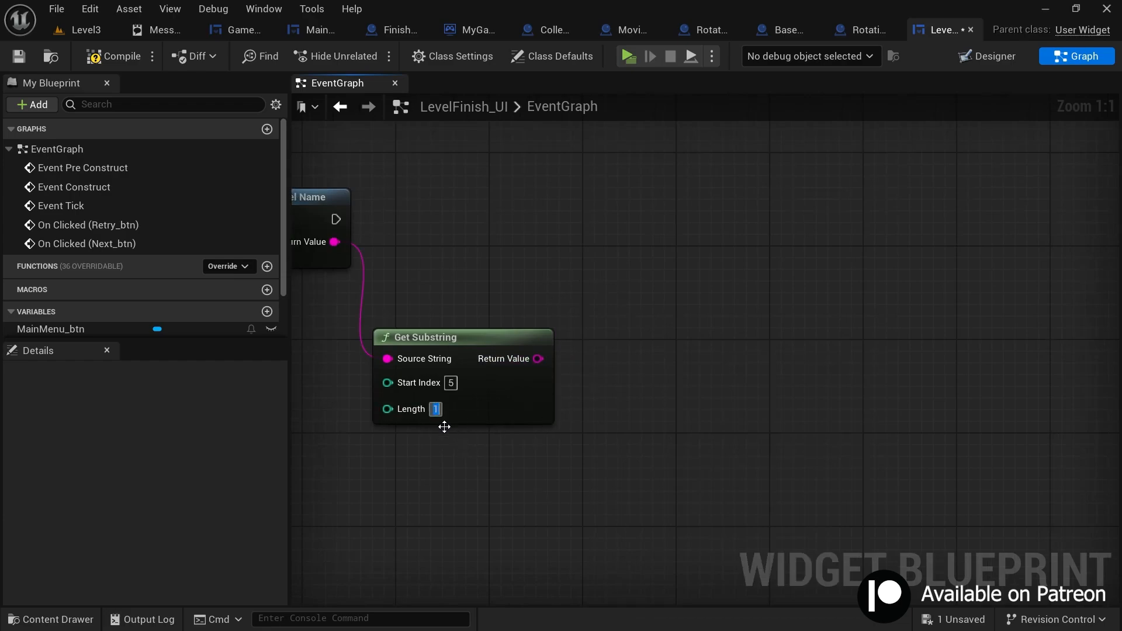
text(10)
key(Return)
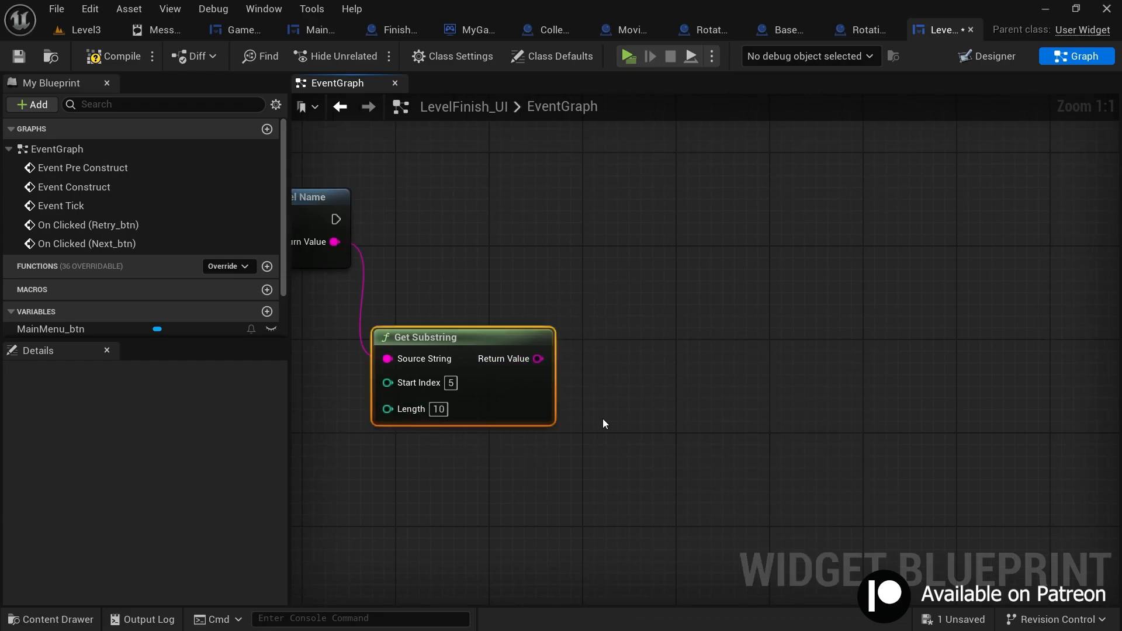
- Convert the substring's return value to an integer and place the conversion node close beside Get Substring
right_drag(564, 388, 472, 391)
drag(444, 360, 526, 353)
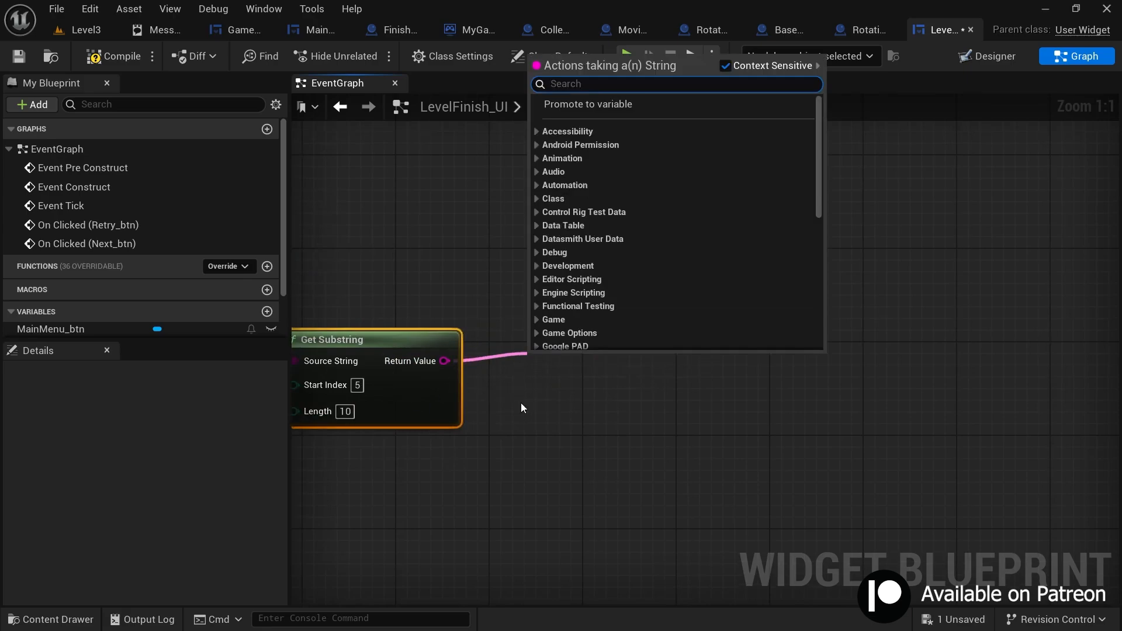
text(to int)
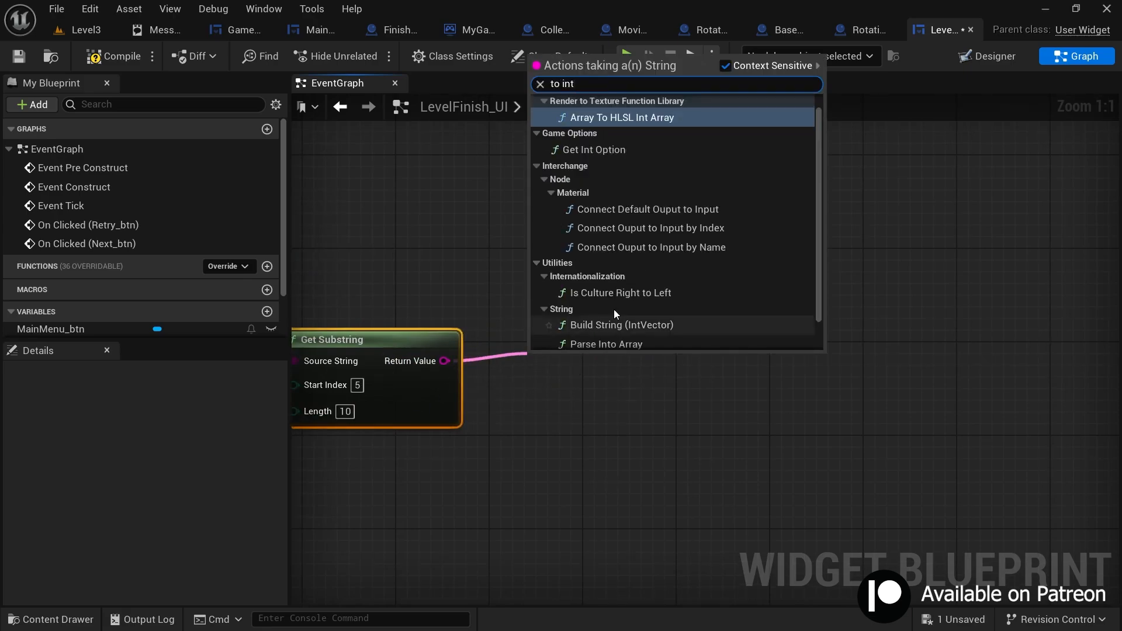
scroll(613, 313, down, 2)
click(608, 321)
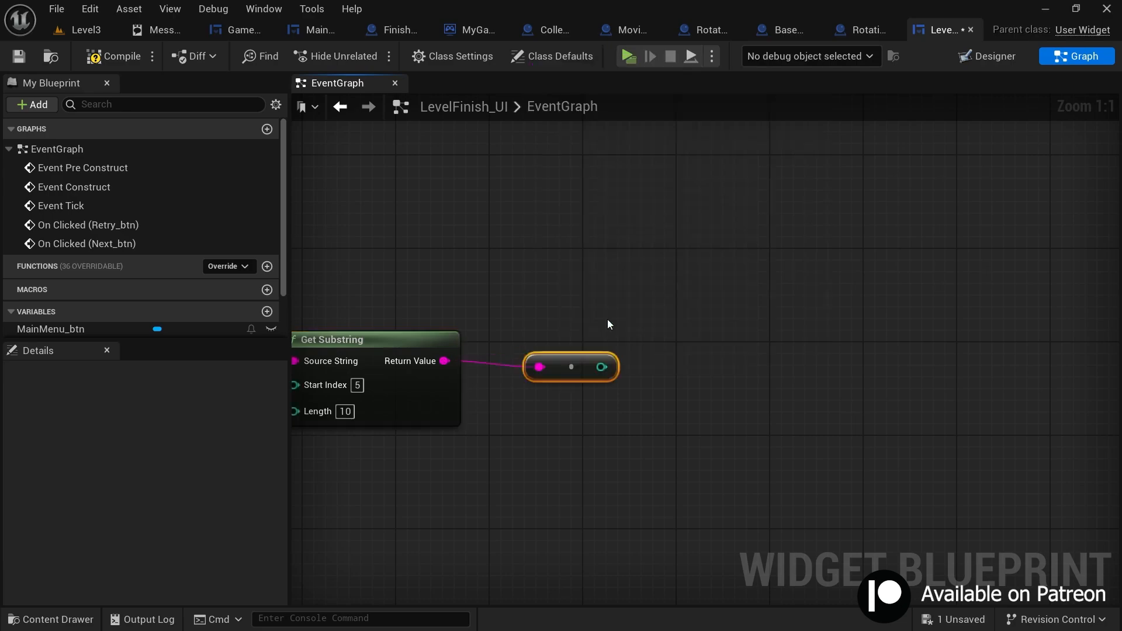
drag(549, 355, 561, 355)
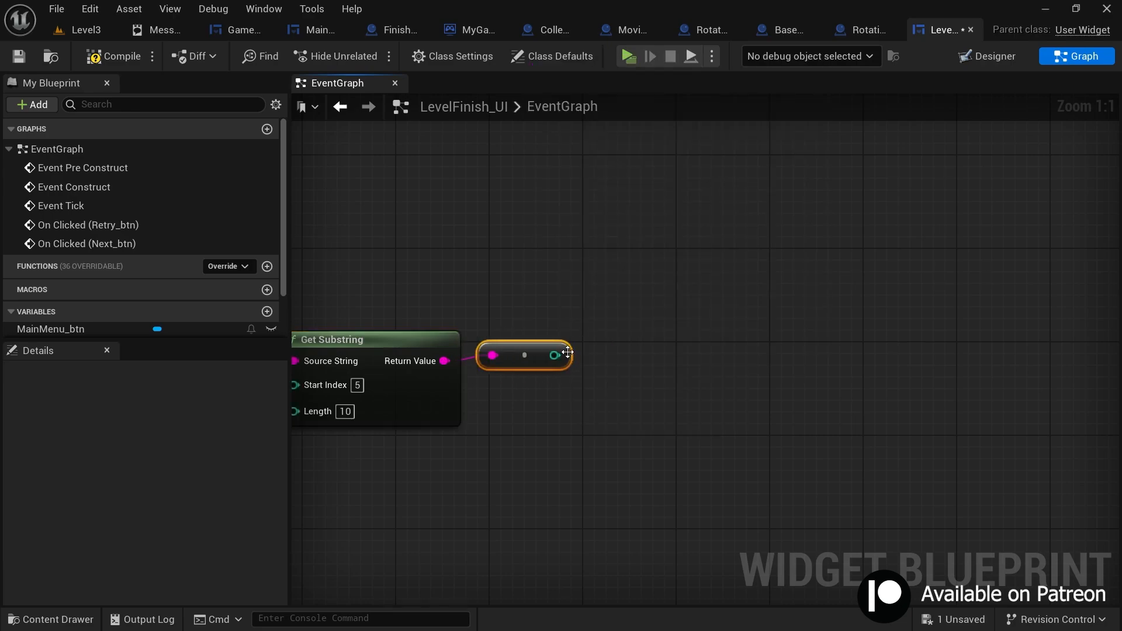
right_drag(571, 394, 611, 391)
- Check the level names in the Maps folder and add 1 to the converted integer with an Add node
key(ctrl+space)
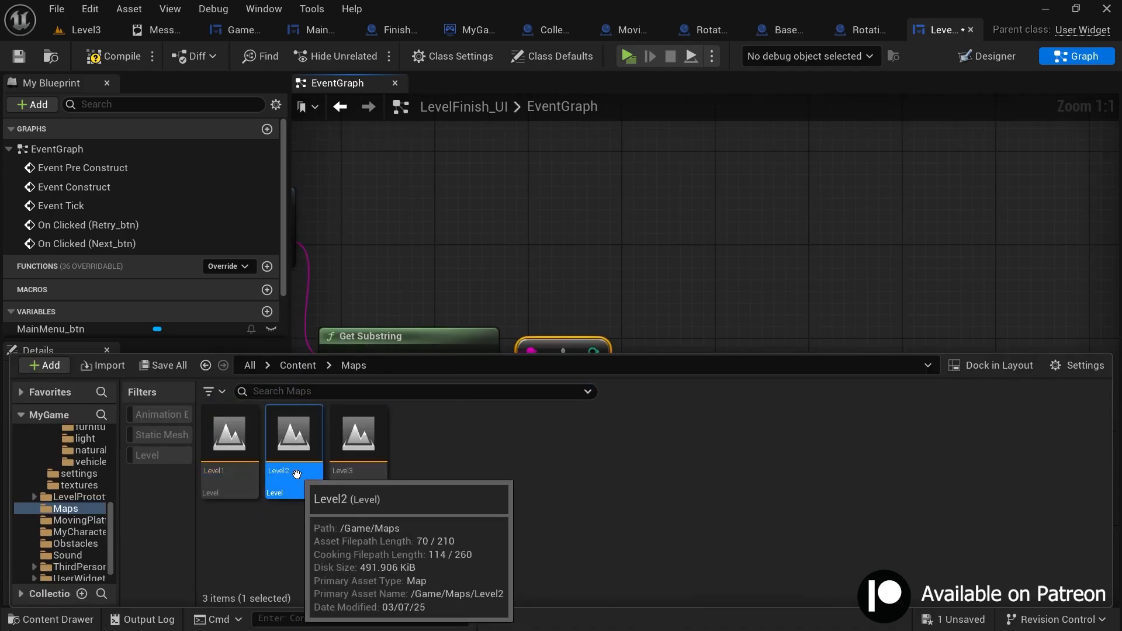
click(590, 310)
right_drag(591, 310, 512, 283)
drag(515, 324, 572, 327)
text(+)
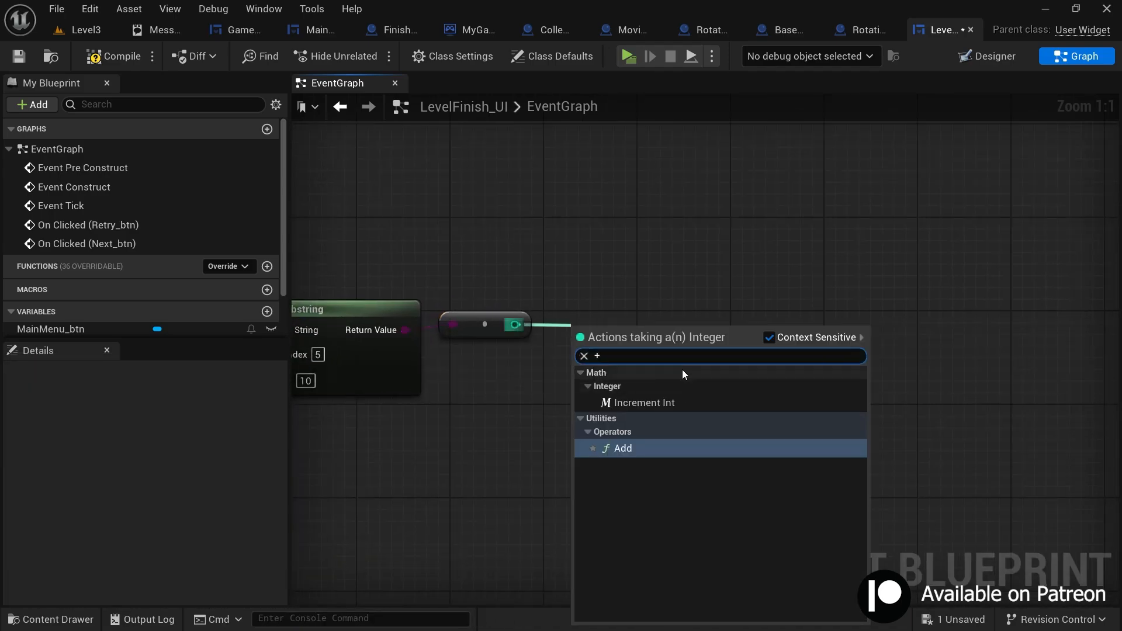
key(Return)
scroll(735, 408, down, 2)
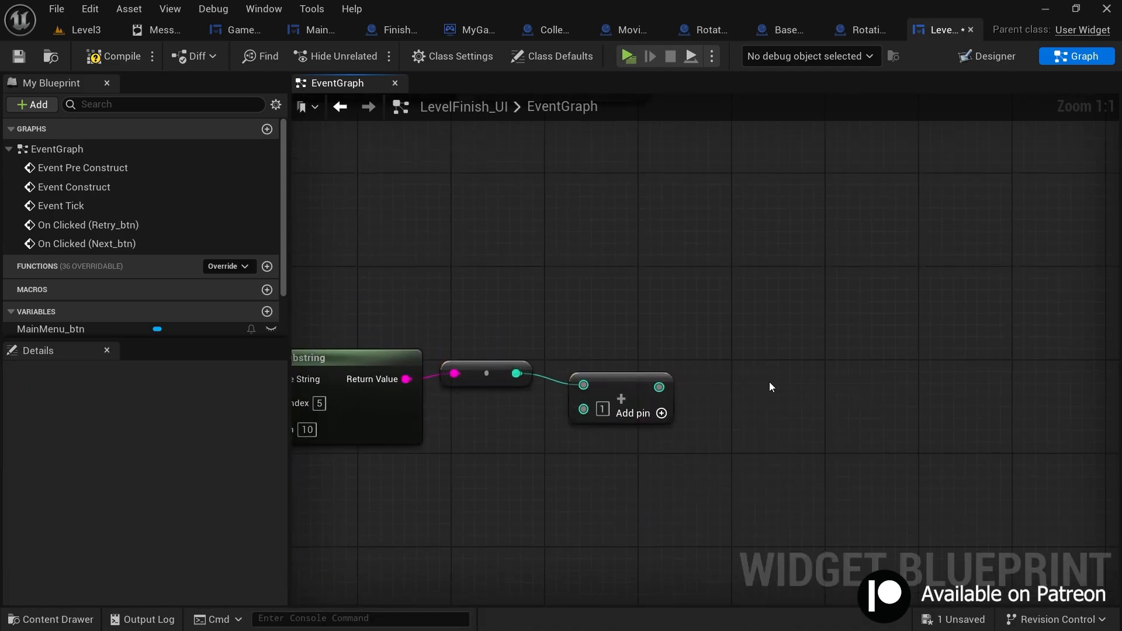
- Feed the Get Current Level Name return value into a second Get Substring node placed above the Add node
drag(453, 281, 773, 285)
text(get subs)
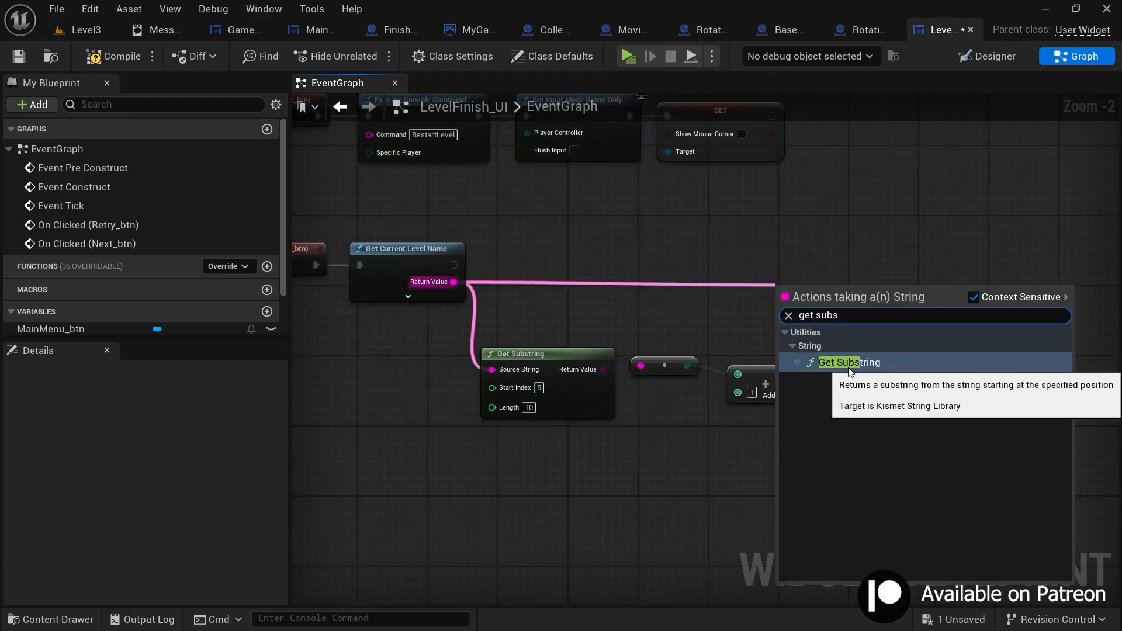
click(847, 362)
scroll(850, 344, up, 2)
right_drag(851, 344, 592, 349)
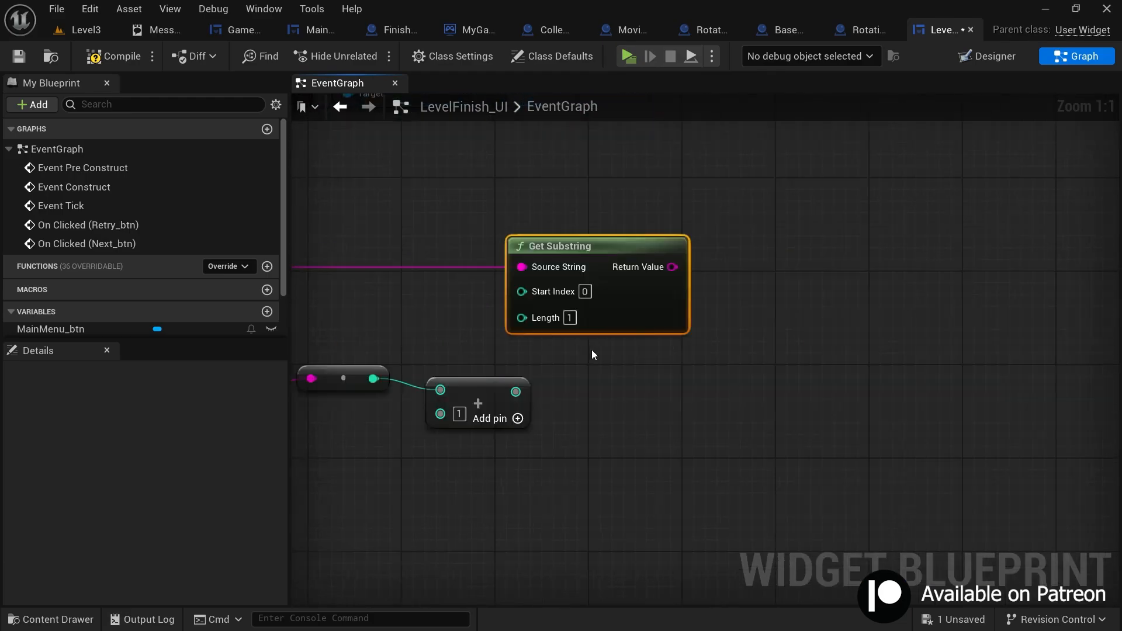
- Check the characters before the number in the Level1 map name and set the second Get Substring node's length to 5
key(ctrl+space)
click(223, 491)
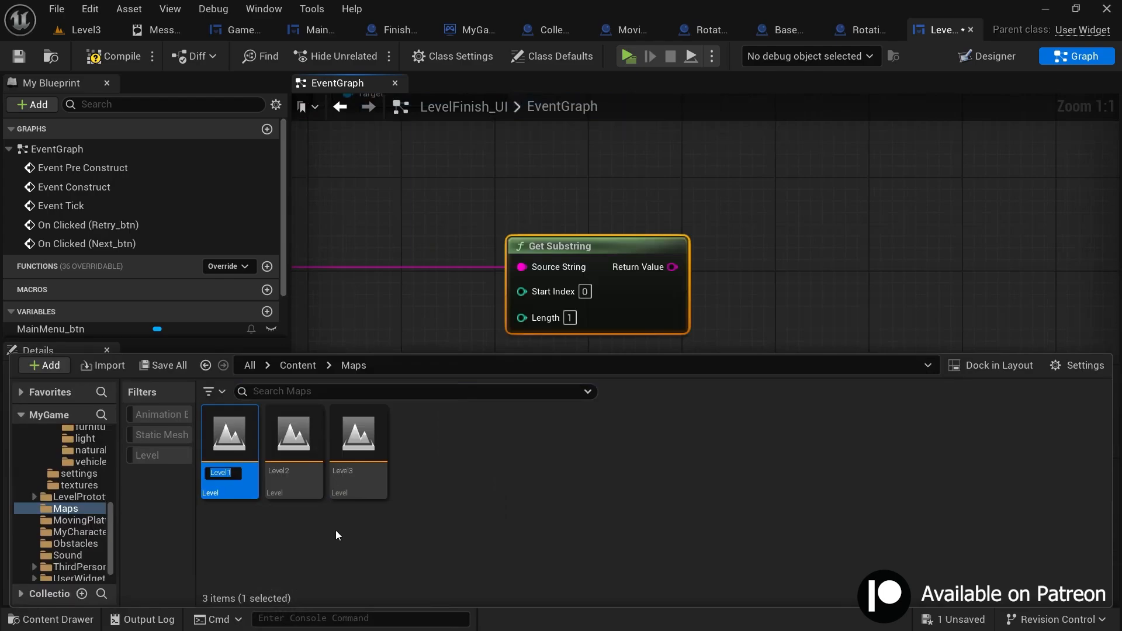
key(shift+Left)
click(405, 320)
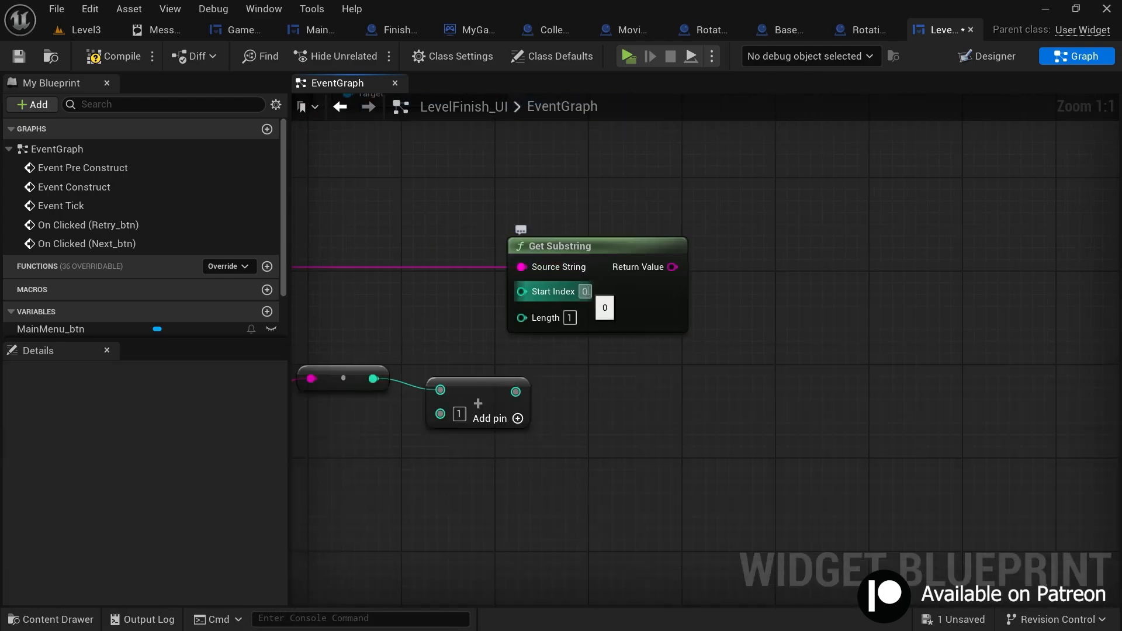
text(5)
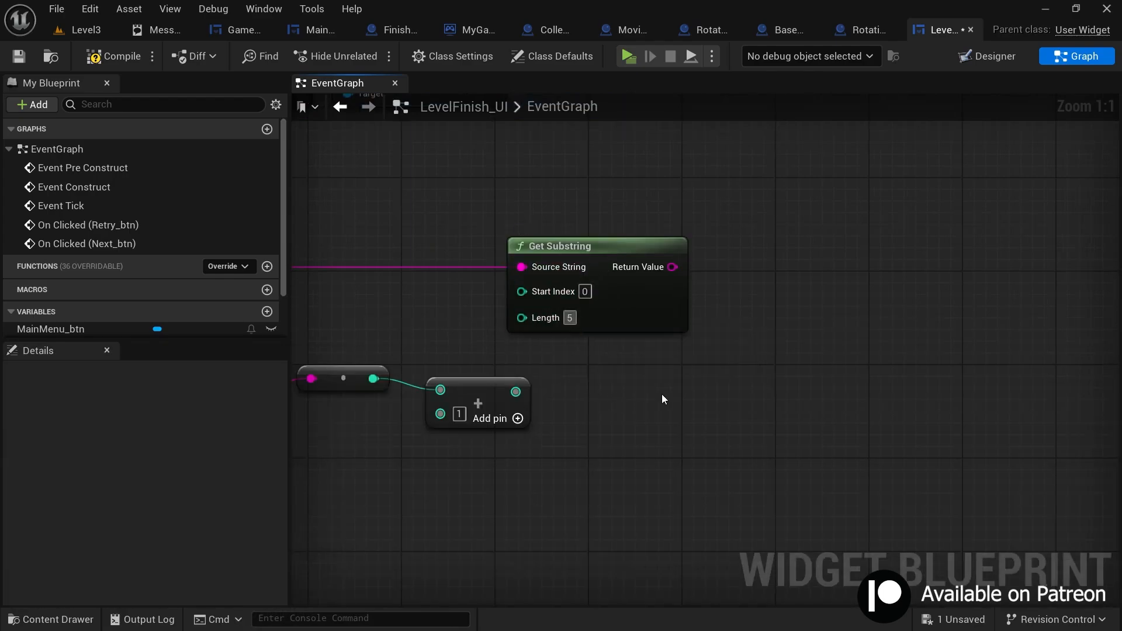
key(Return)
drag(646, 356, 549, 305)
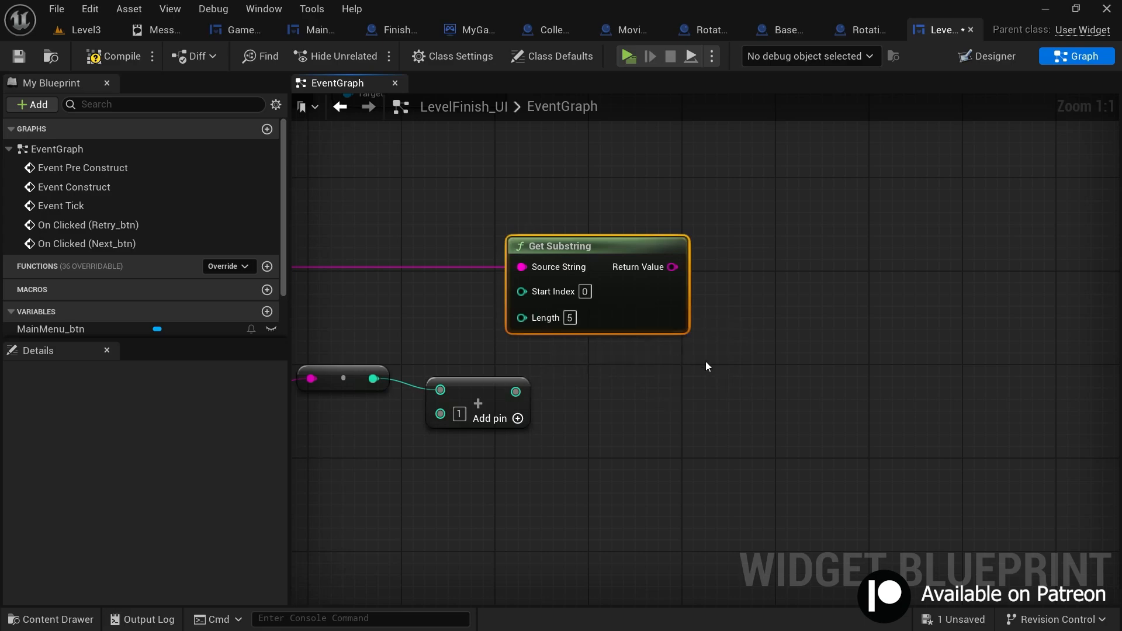
- Connect the second Get Substring node's return value to input A of a new Append node
click(704, 356)
drag(673, 266, 717, 388)
text(app)
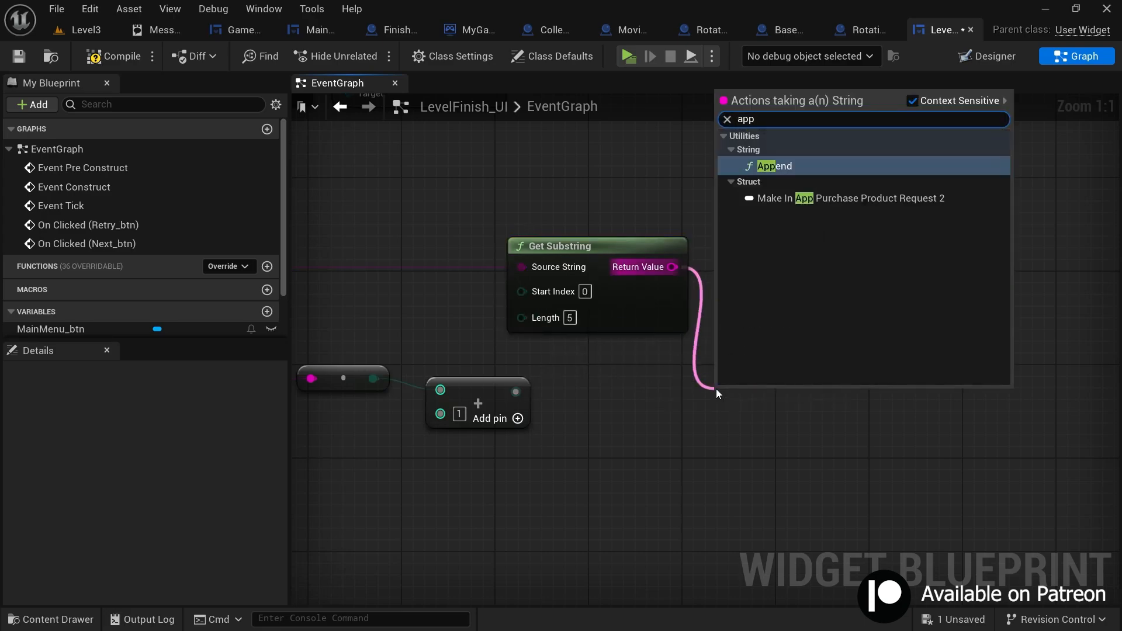
key(Return)
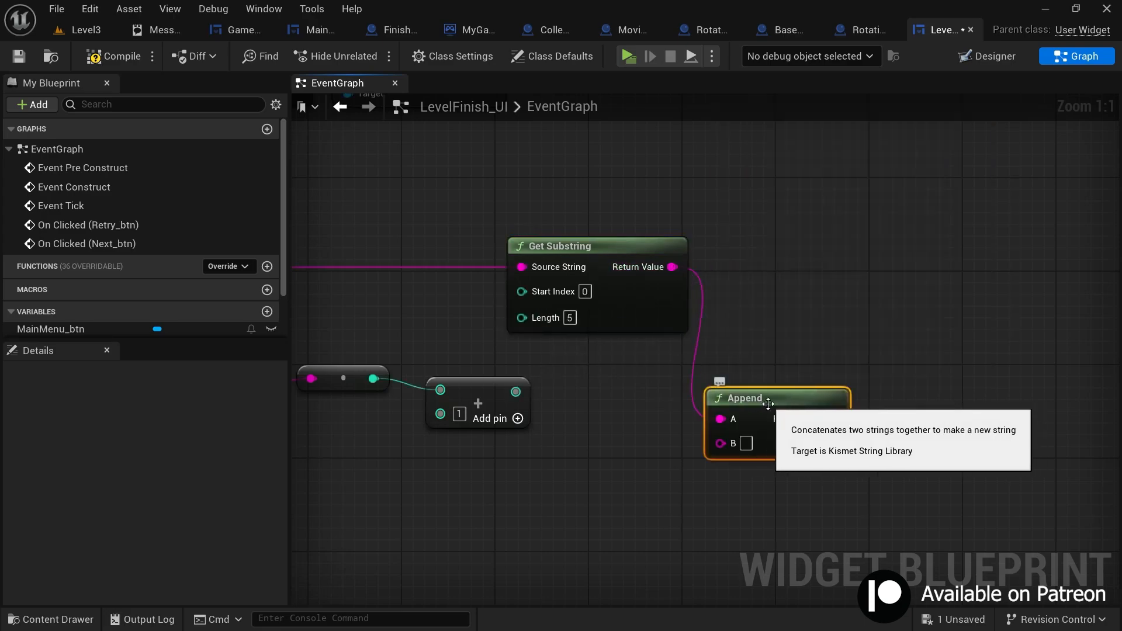
drag(823, 348, 741, 451)
- Try extra characters after the number in the Level1 map name and restore the name to Level1
key(ctrl+space)
key(F2)
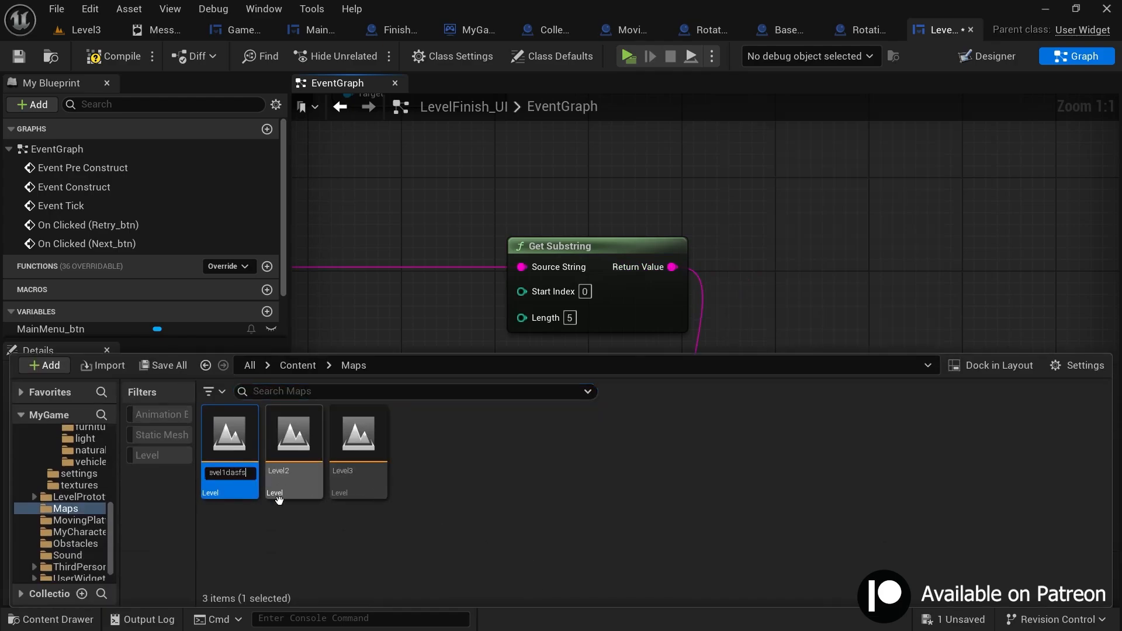
key(BackSpace)
key(BackSpace)
key(BackSpace)
key(BackSpace)
key(BackSpace)
key(BackSpace)
key(BackSpace)
key(Return)
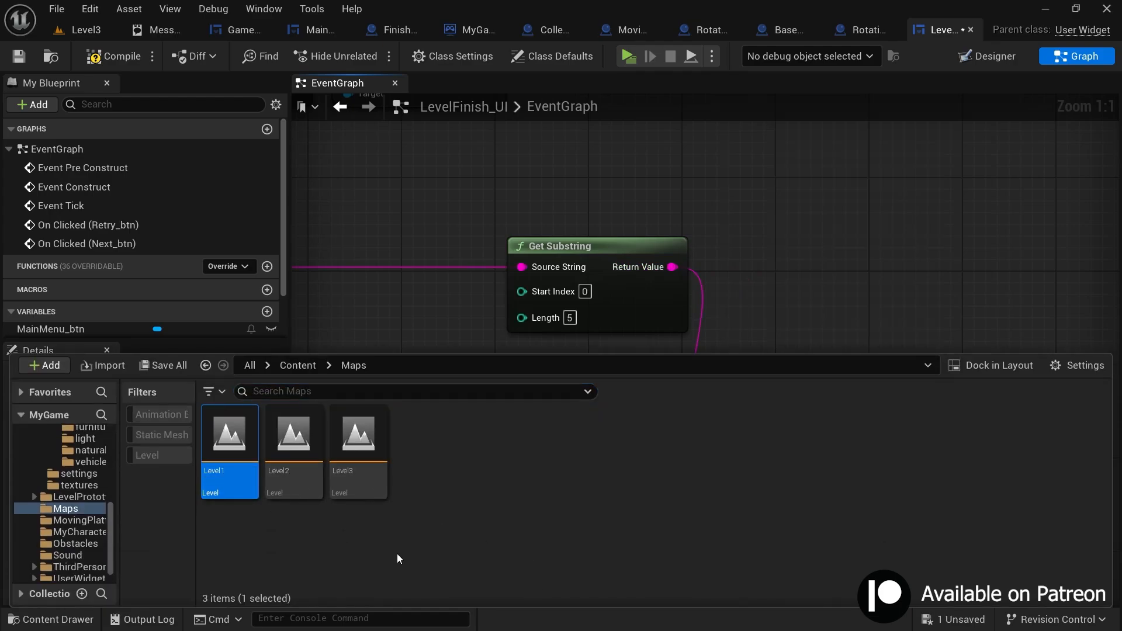
- Connect the Add node's result to Append's input B through a string conversion and tidy the conversion node between them
click(651, 196)
right_drag(769, 488, 673, 461)
drag(686, 392, 673, 357)
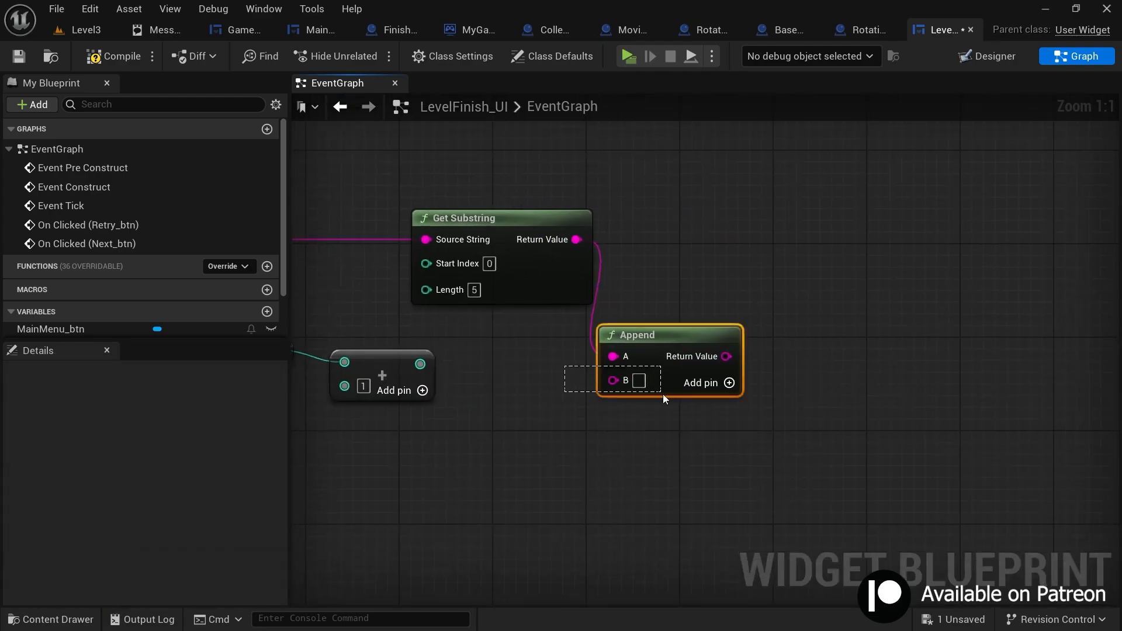
click(535, 441)
right_drag(535, 441, 725, 431)
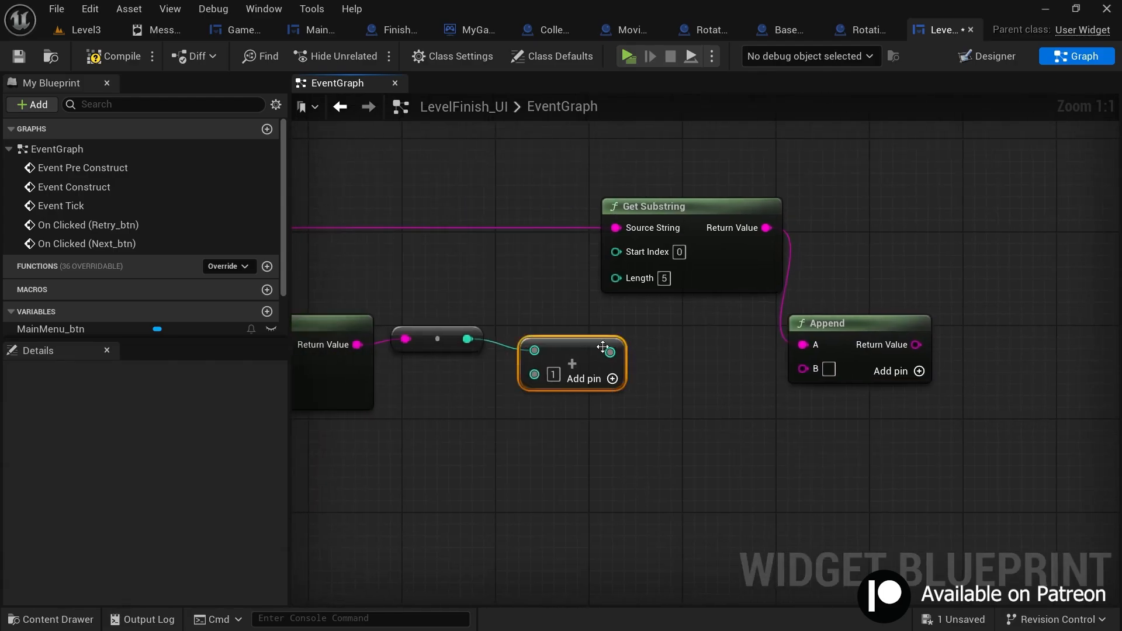
click(596, 431)
right_drag(596, 432, 458, 443)
drag(473, 364, 664, 378)
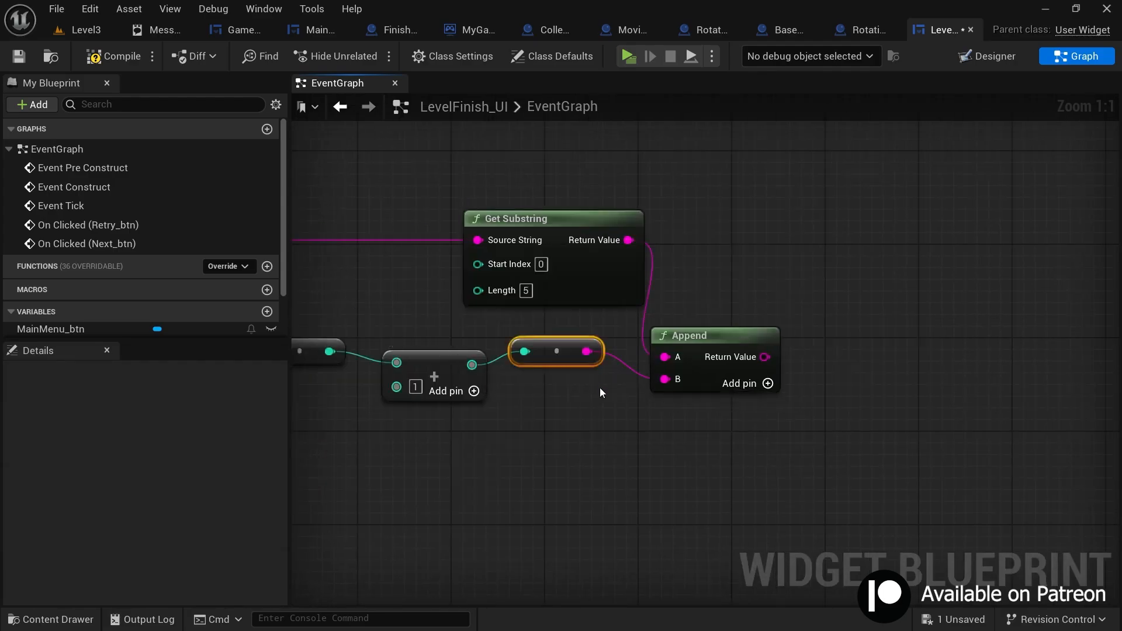
right_drag(600, 388, 545, 389)
drag(706, 354, 774, 342)
click(730, 277)
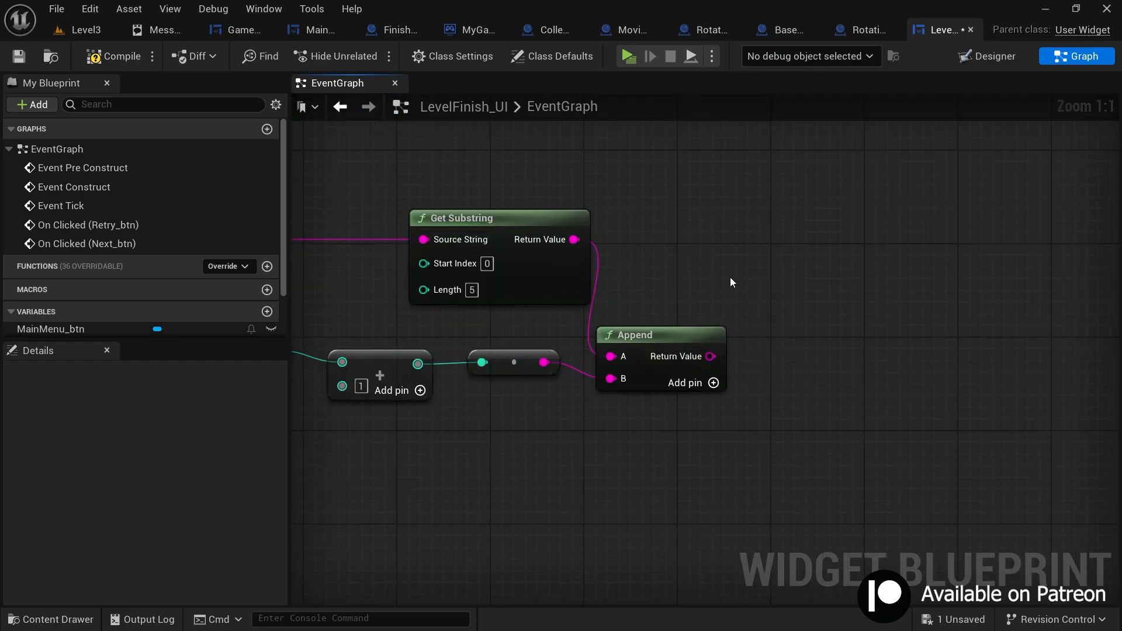
- Run an Open Level (by Name) node after Get Current Level Name and place it above and beyond the Append node
scroll(731, 277, down, 3)
right_drag(233, 253, 388, 269)
drag(378, 259, 872, 262)
text(open lev)
click(916, 326)
right_drag(947, 289, 786, 304)
scroll(786, 304, up, 3)
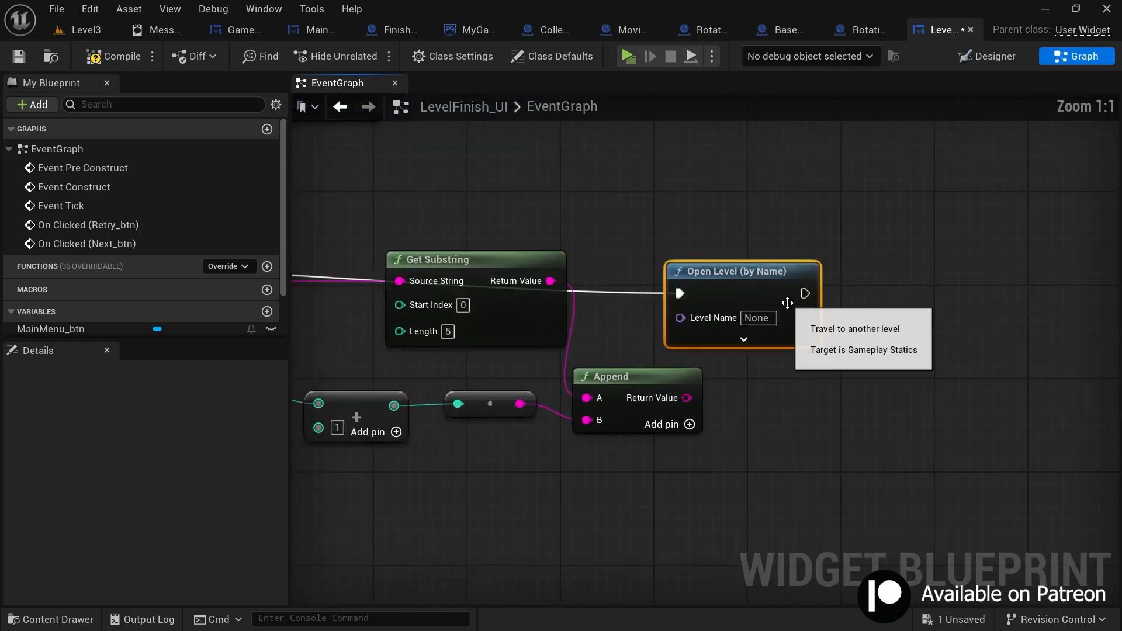
drag(786, 304, 822, 256)
- Connect Append's return value to Open Level's Level Name input and compile the widget blueprint
scroll(796, 255, down, 1)
drag(694, 416, 731, 315)
scroll(744, 354, down, 3)
right_drag(745, 354, 940, 353)
drag(416, 280, 993, 438)
click(994, 439)
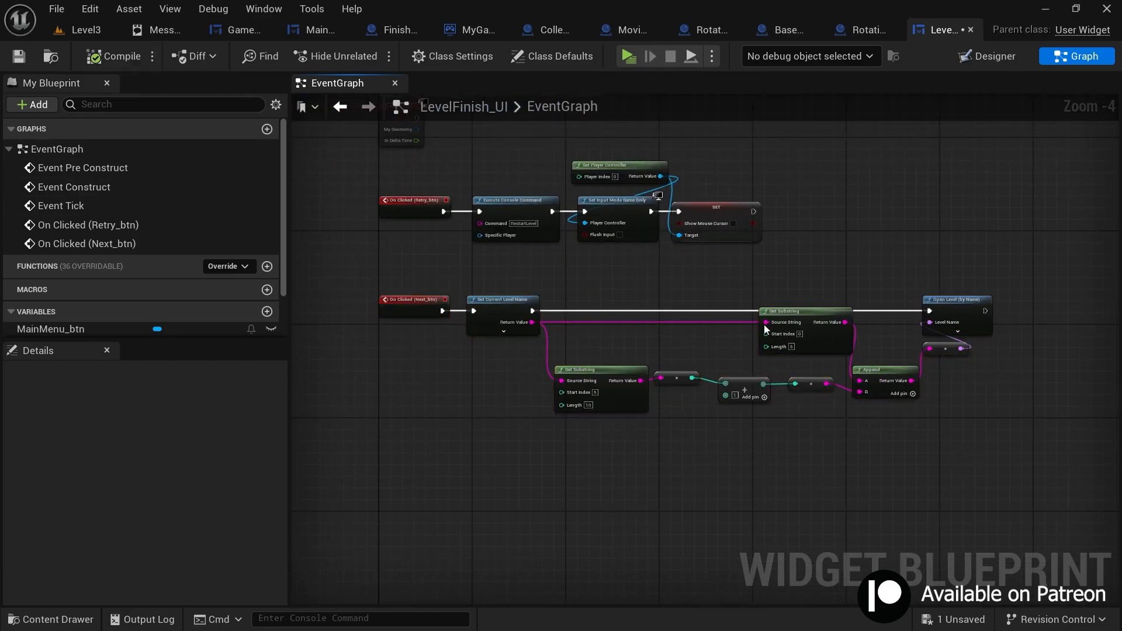
- Switch to the level editor and open the Level1 map from the Maps folder
click(86, 29)
key(ctrl+space)
double_click(206, 471)
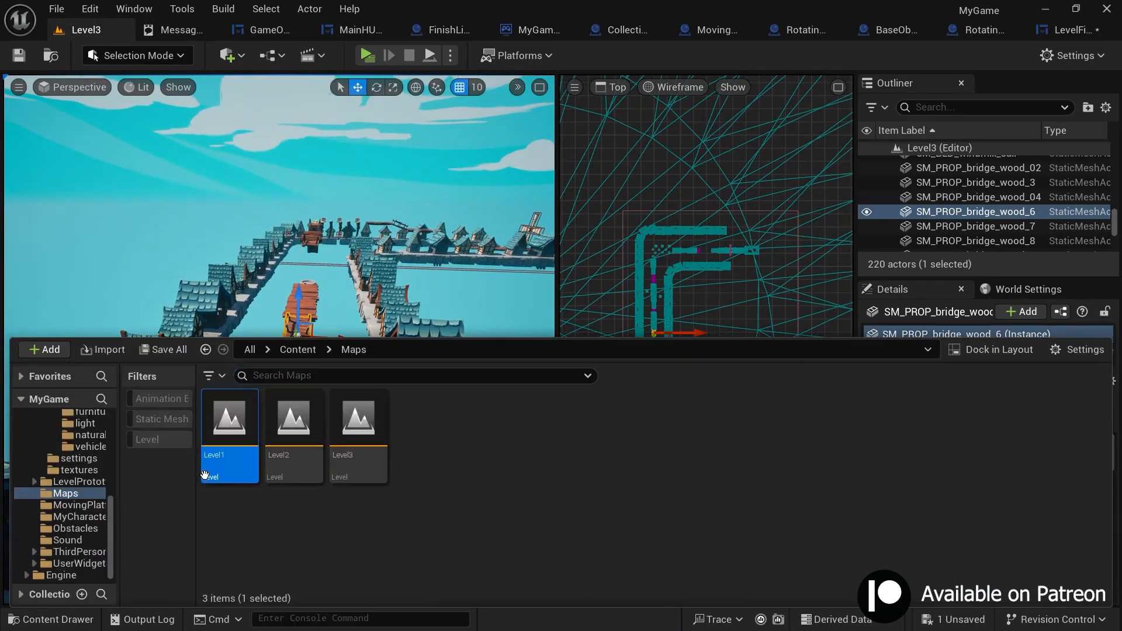
click(582, 490)
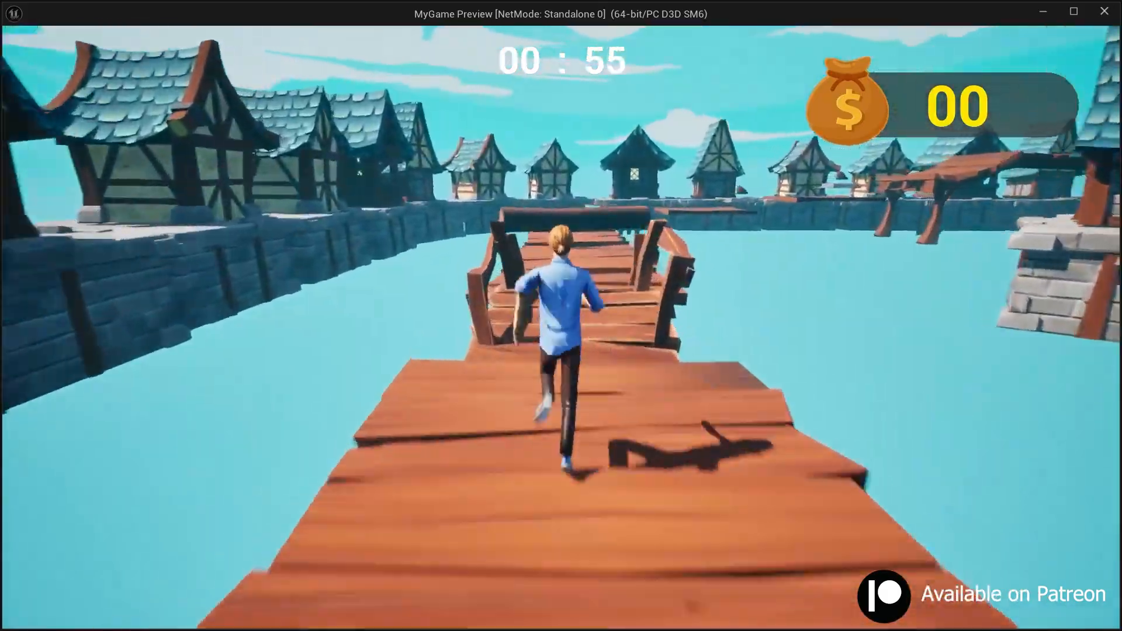
- Play-test Level1 through to the Level Finished screen, go on to the next level, and end the play session
key(space)
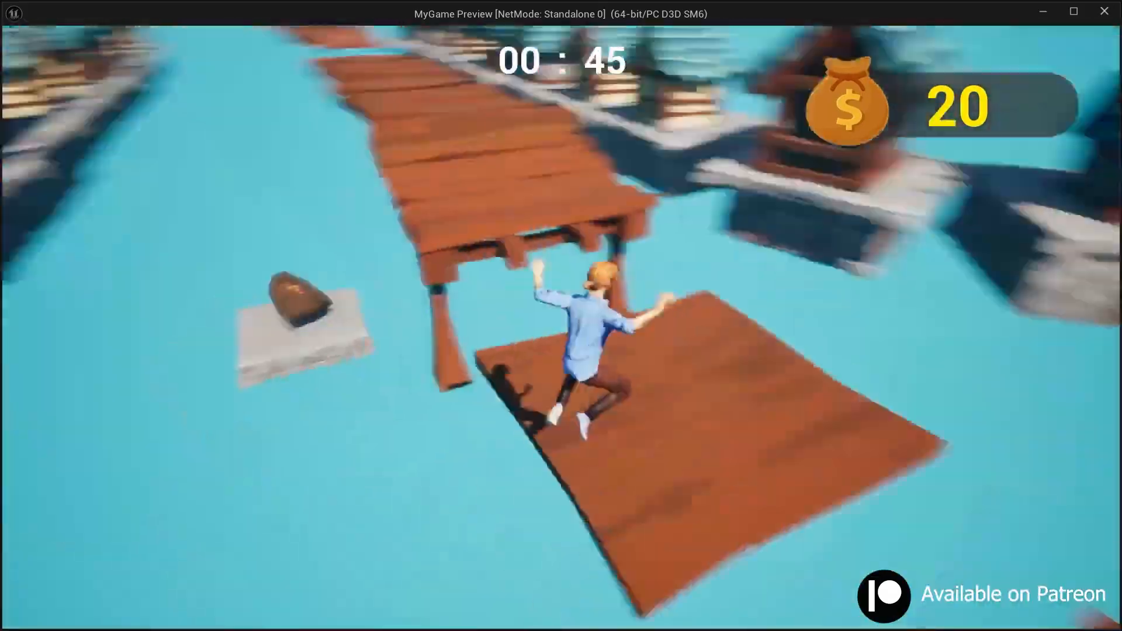
key(space)
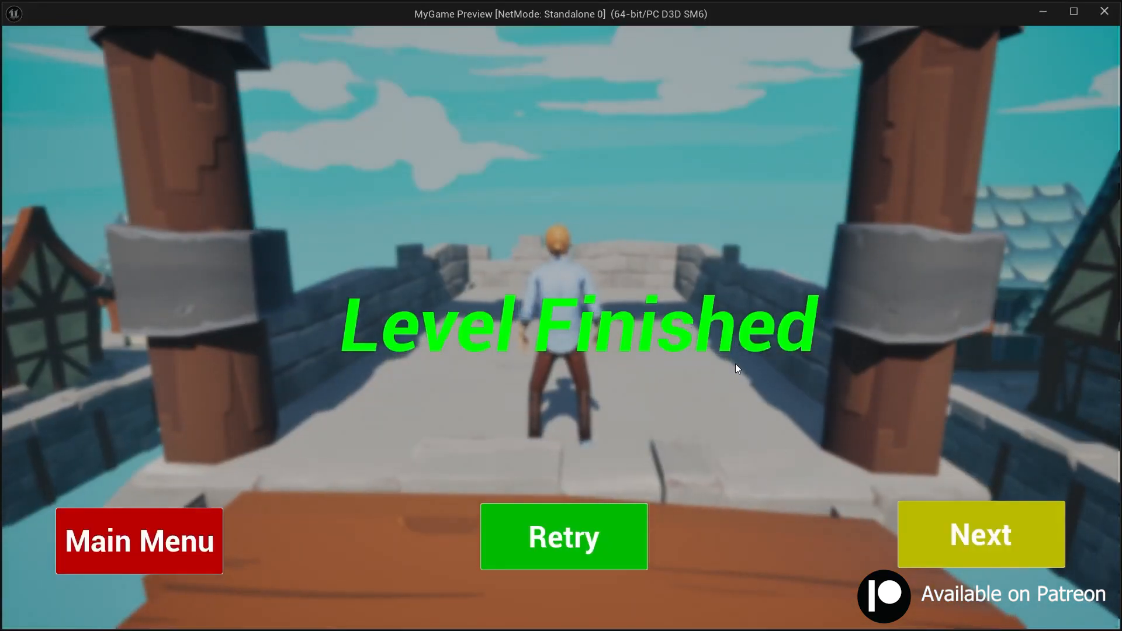
click(945, 531)
click(930, 533)
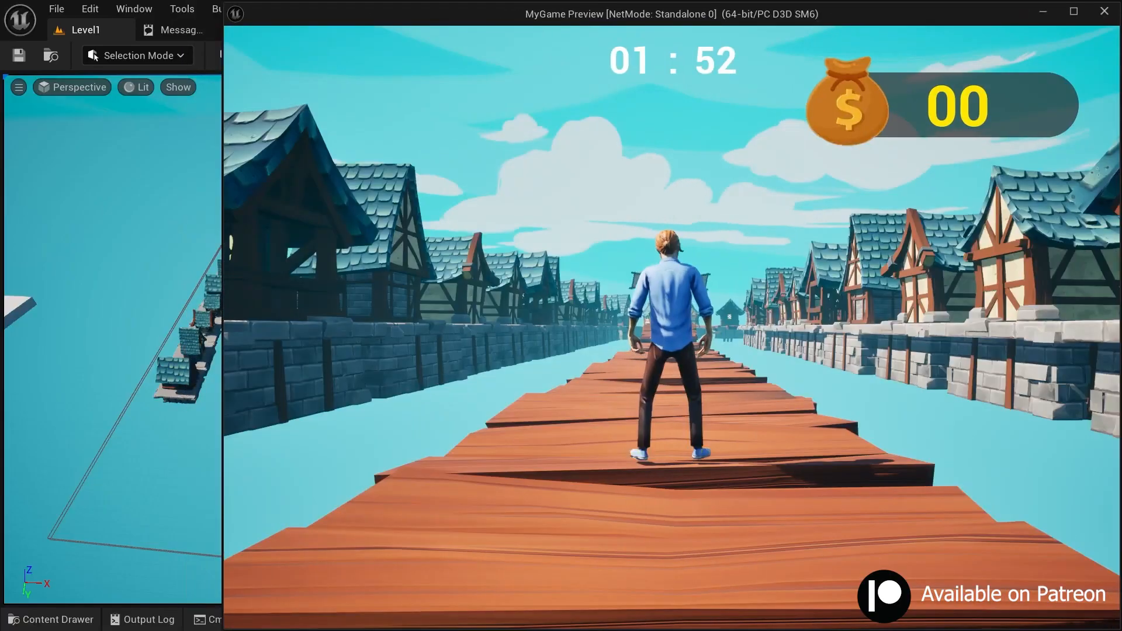
key(Escape)
- Open the blueprint of Level1's finish line and examine its input mode and mouse cursor nodes
right_drag(279, 339, 280, 339)
right_drag(383, 297, 383, 297)
right_click(334, 270)
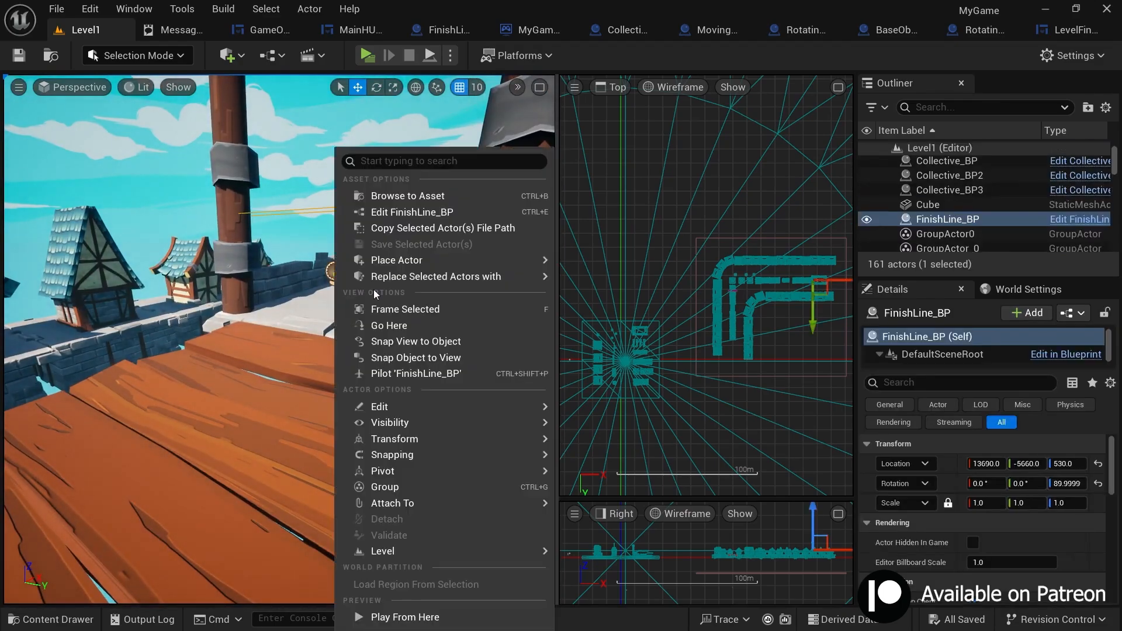
click(378, 212)
scroll(428, 323, up, 1)
right_drag(454, 221, 779, 344)
drag(514, 165, 786, 306)
click(778, 367)
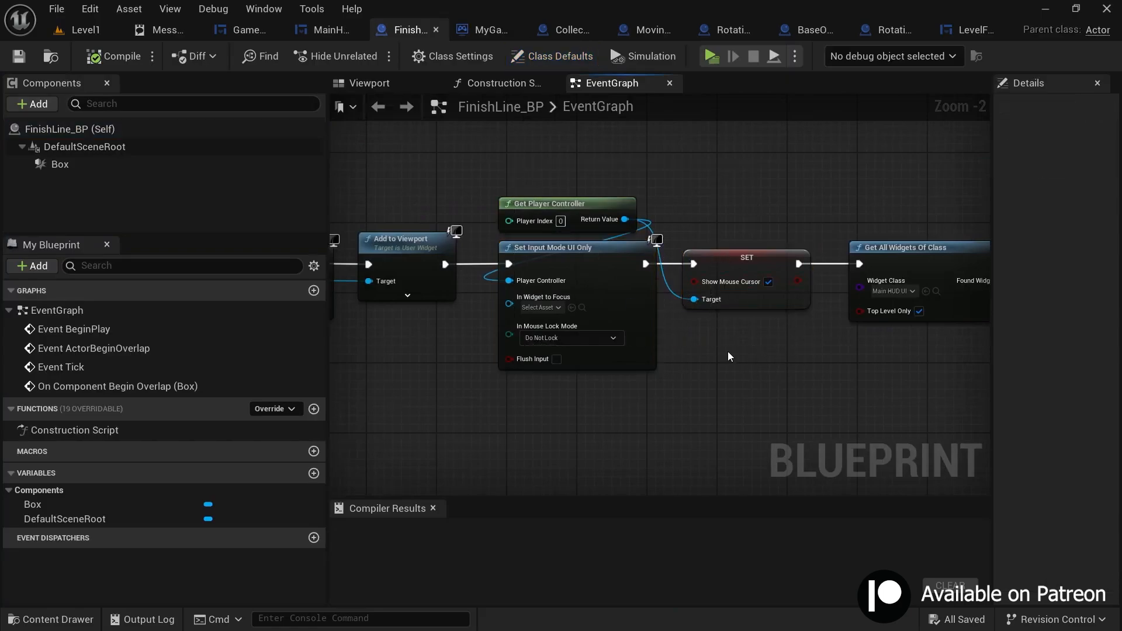
scroll(727, 352, down, 2)
right_drag(728, 351, 614, 377)
- Locate the GameMode Override asset through Level1's World Settings and open the MyGameMode blueprint
click(78, 33)
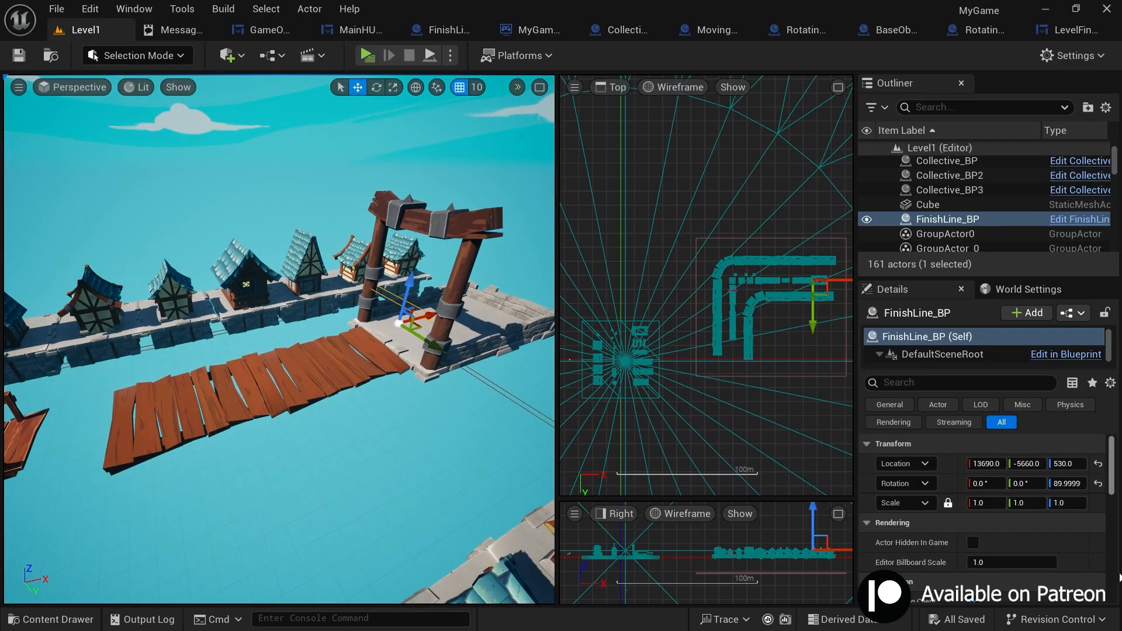
click(1011, 290)
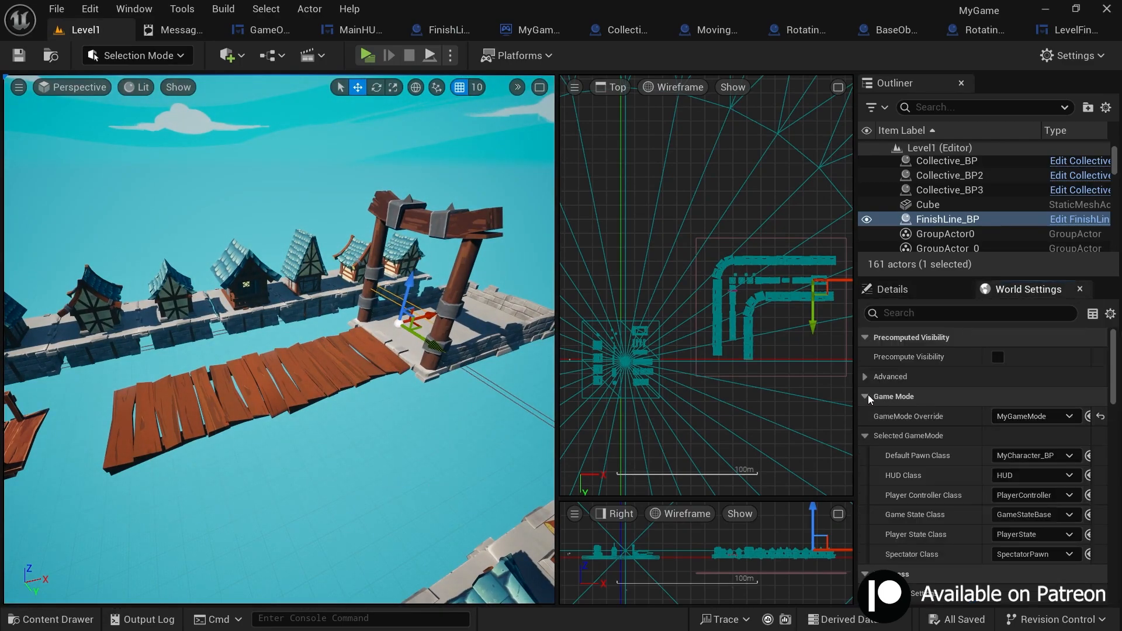
drag(855, 392, 763, 393)
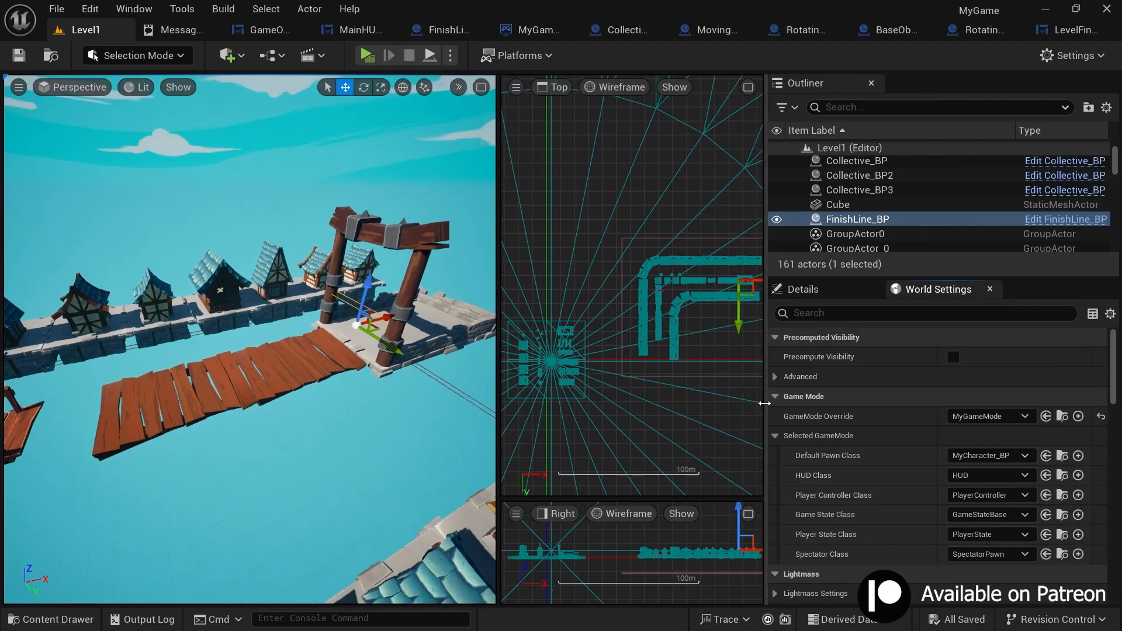
click(1067, 414)
double_click(377, 440)
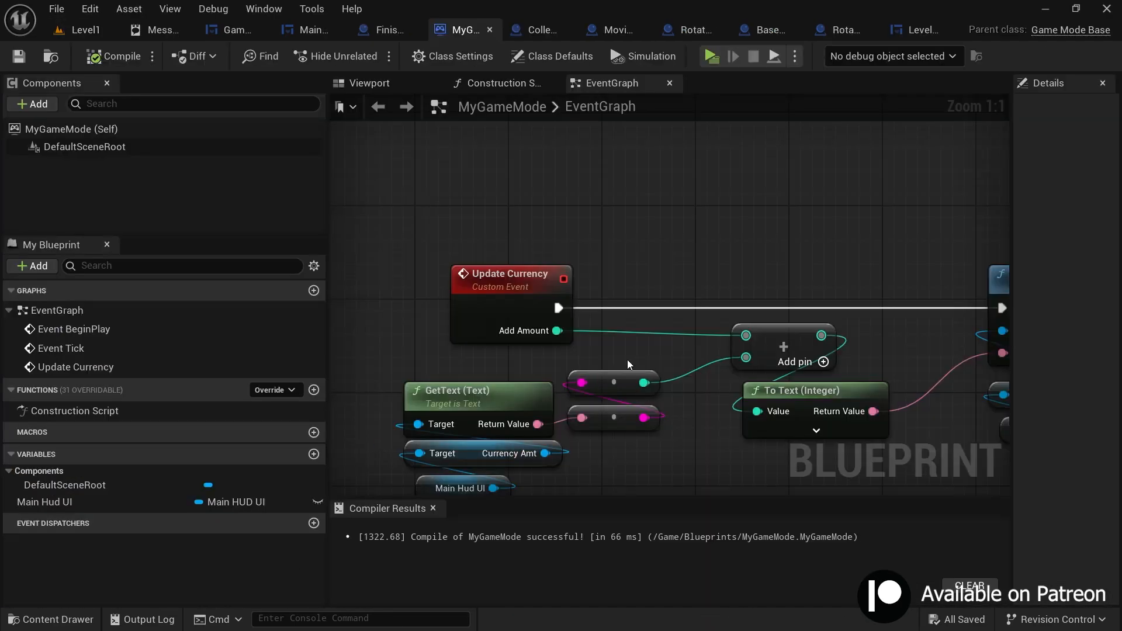
- Insert a Set Input Mode Game Only node between Event BeginPlay and the Create Main HUD UI Widget node
scroll(628, 360, down, 2)
right_drag(628, 360, 627, 490)
right_drag(585, 187, 579, 298)
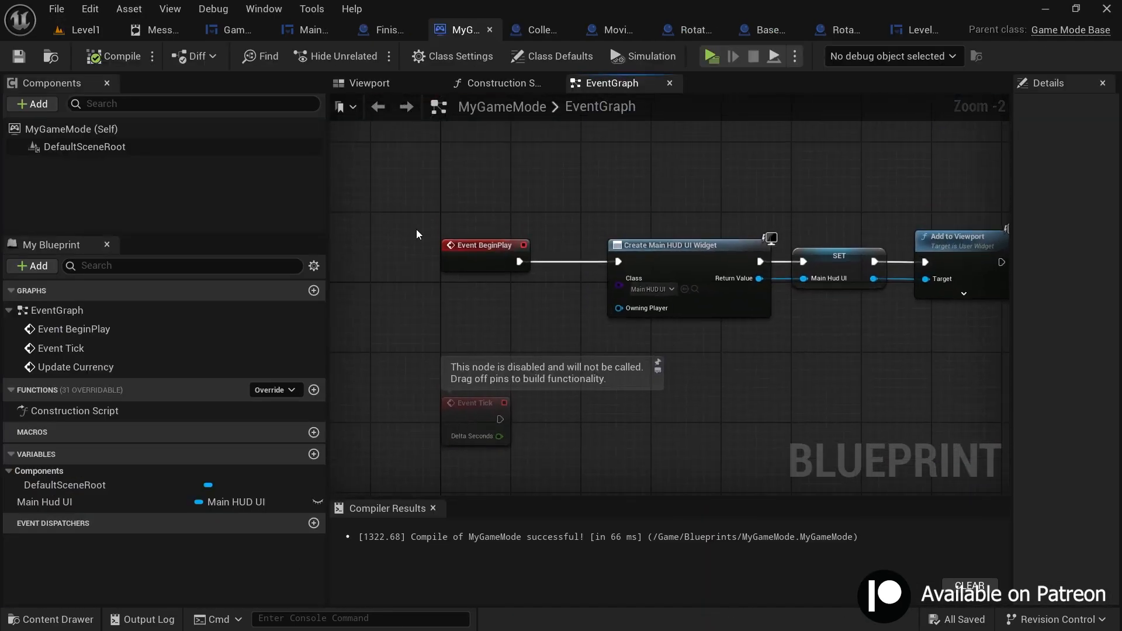
drag(467, 252, 489, 272)
scroll(349, 251, up, 2)
text(set input)
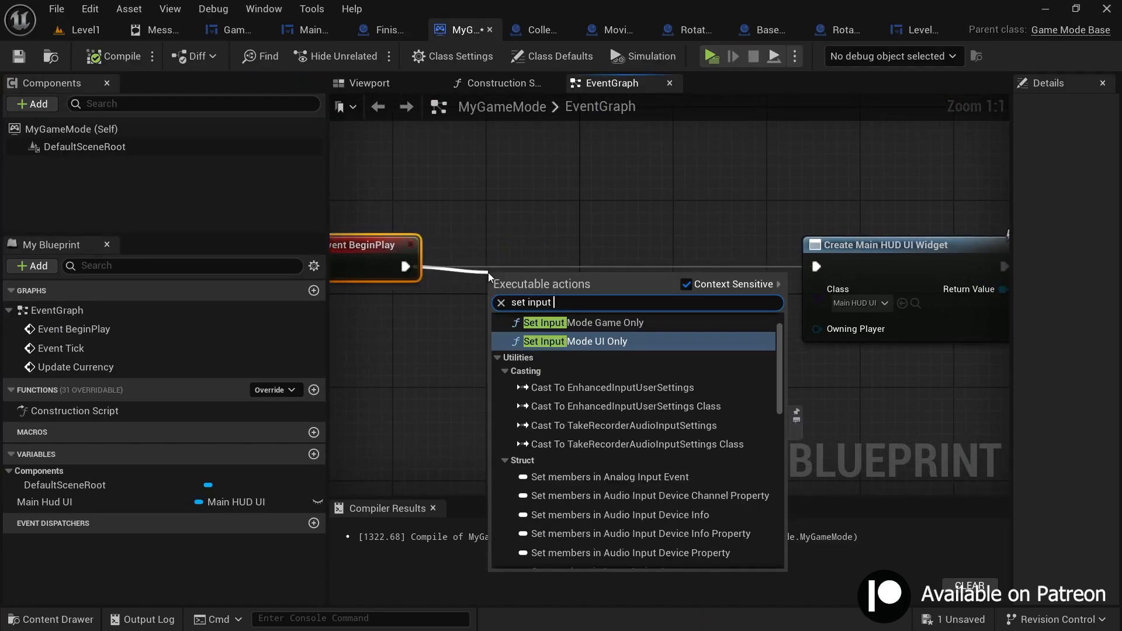
click(567, 321)
drag(579, 282, 531, 245)
right_drag(572, 334, 670, 335)
- Add a Get Player Controller node and connect it to Set Input Mode Game Only's Player Controller input
right_click(470, 369)
text(get player con)
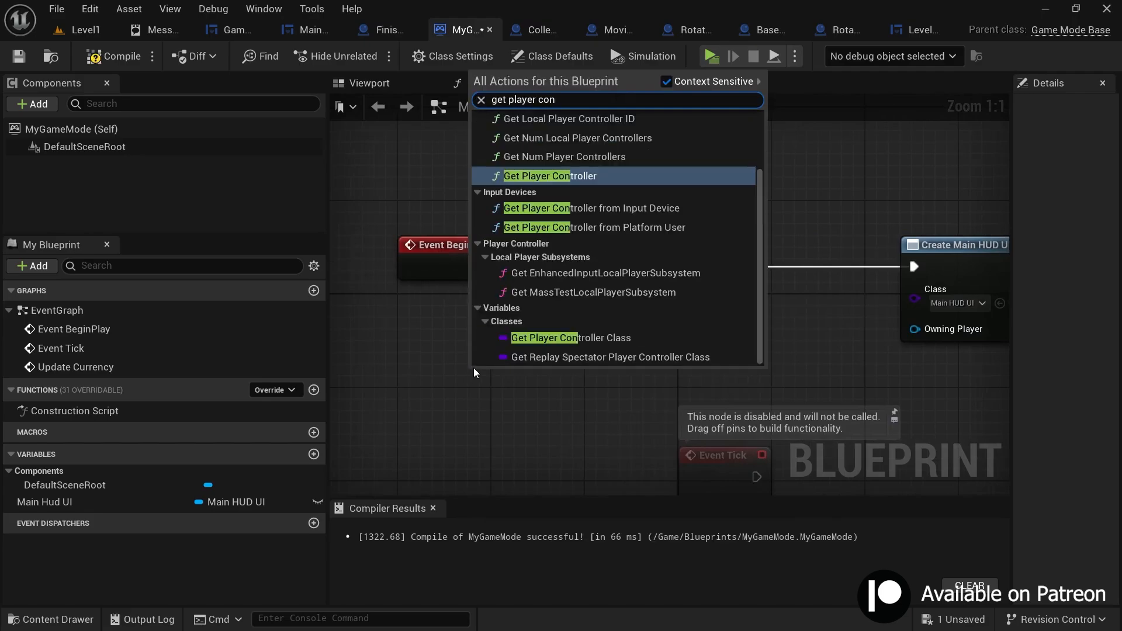
key(Return)
drag(644, 390, 552, 290)
- Add a Set Show Mouse Cursor node targeting the player controller, placed before the Create Main HUD UI Widget node
right_drag(610, 357, 466, 358)
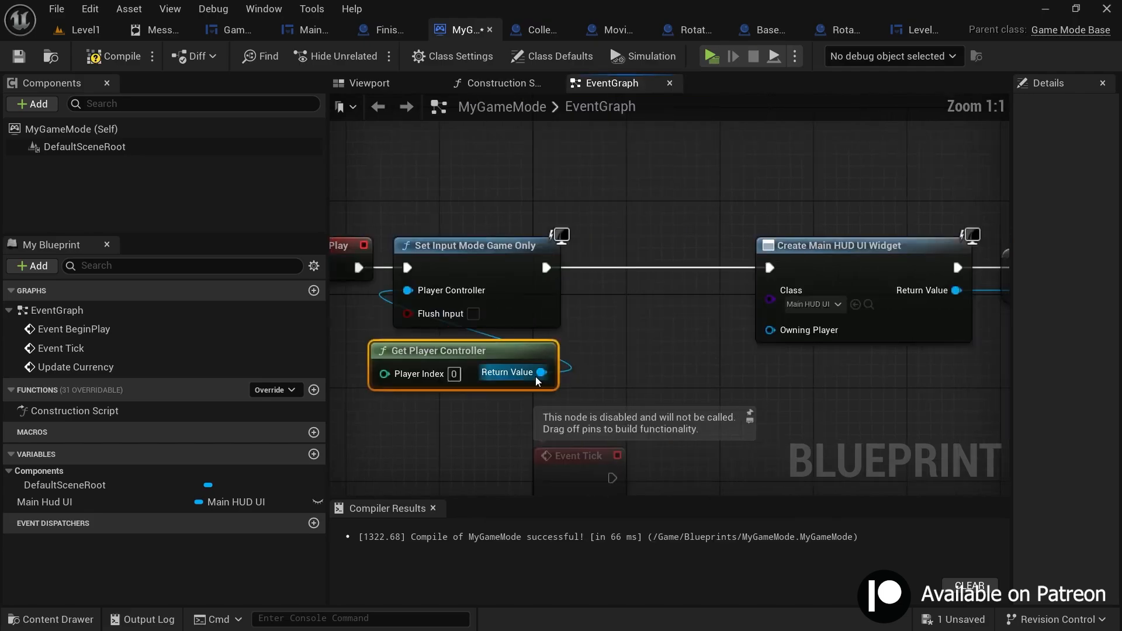
text(se show)
drag(540, 373, 621, 274)
key(Return)
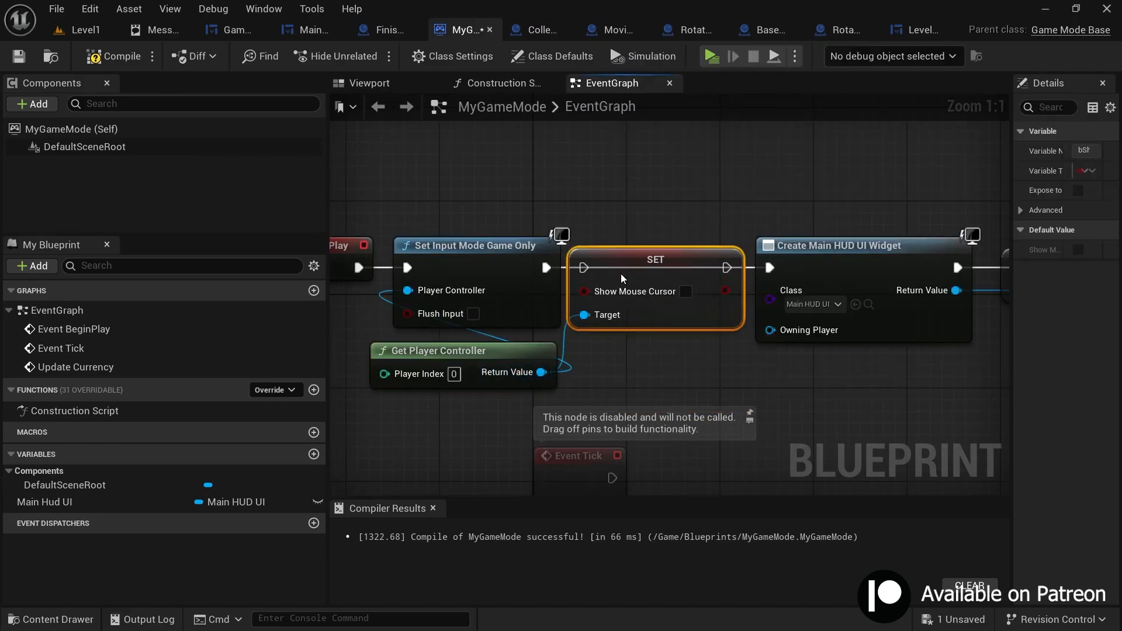
- Delete the disabled Event Tick node and move the whole Event BeginPlay node chain closer to the Update Currency event
drag(727, 268, 748, 276)
scroll(643, 188, down, 3)
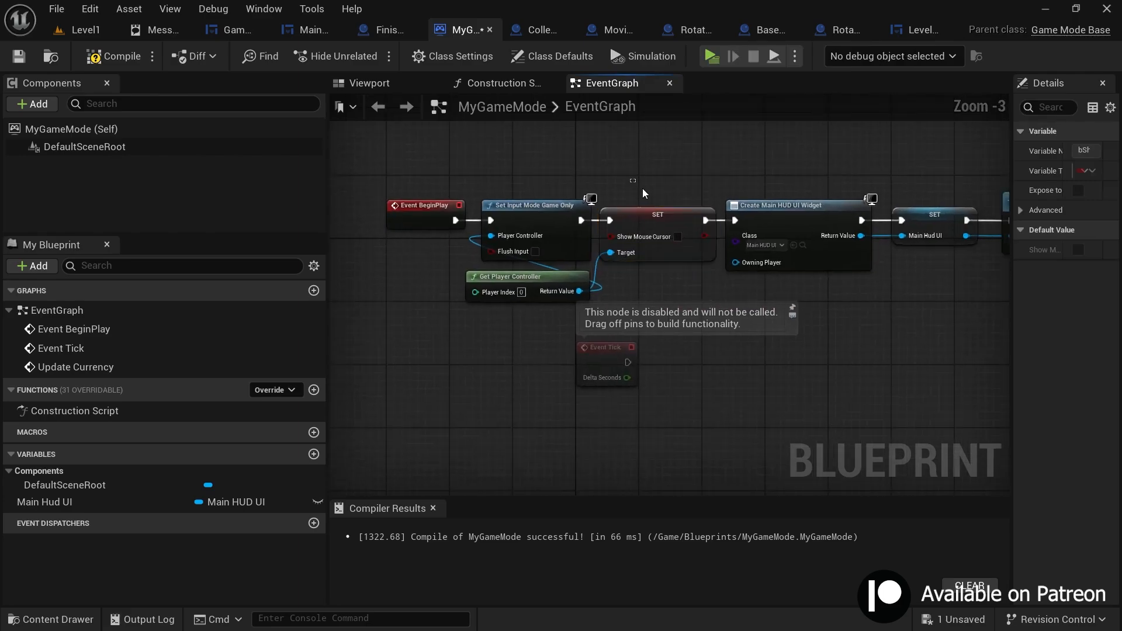
click(646, 370)
key(Delete)
scroll(584, 292, down, 1)
drag(549, 239, 825, 274)
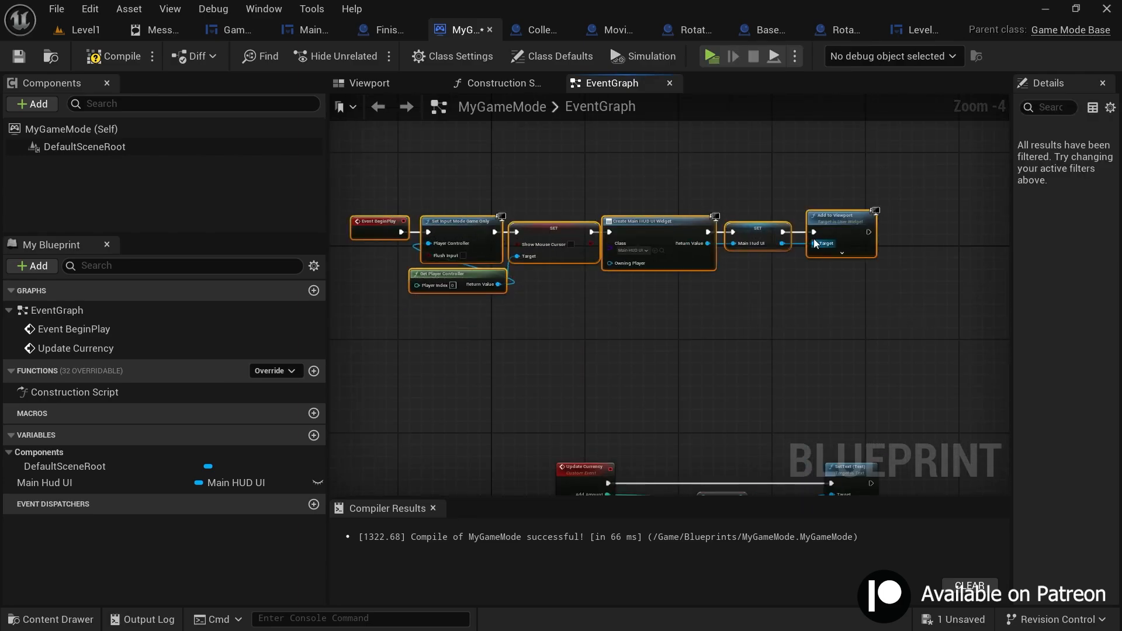
drag(668, 234, 737, 270)
click(424, 169)
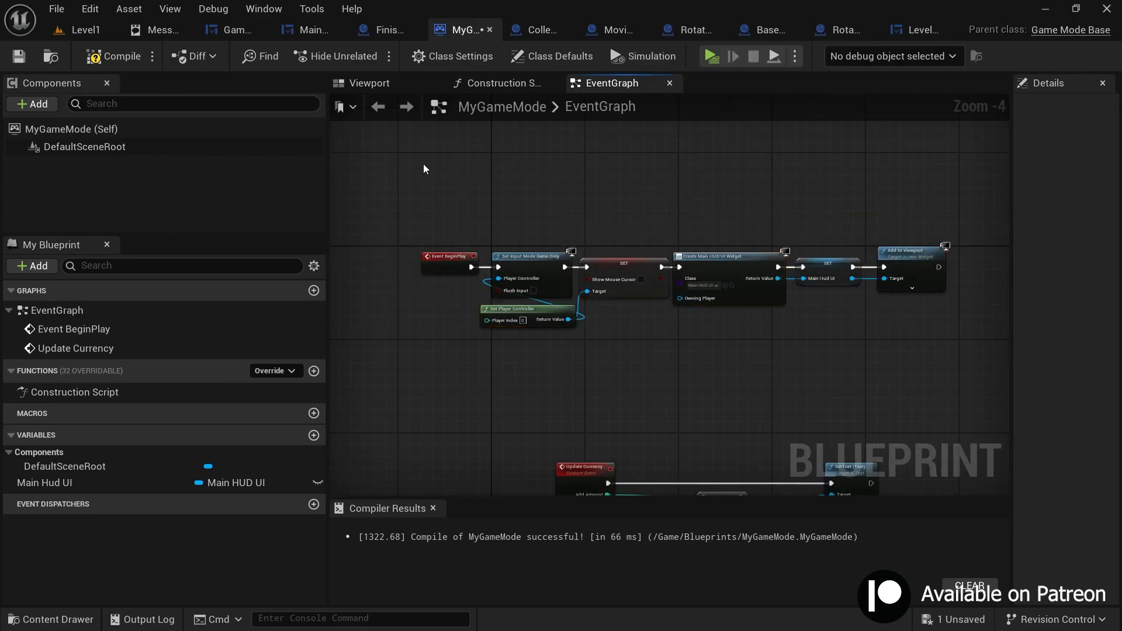
- Playtest Level1 in a standalone preview, run the character to the finish and go on to the next level with Next
click(79, 30)
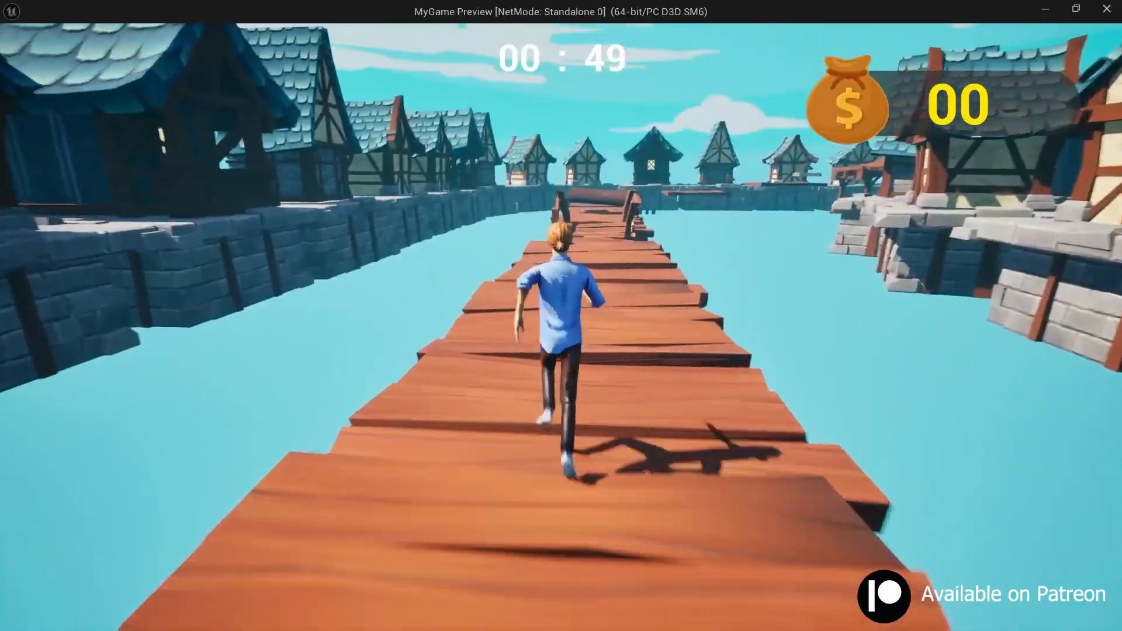
key(w)
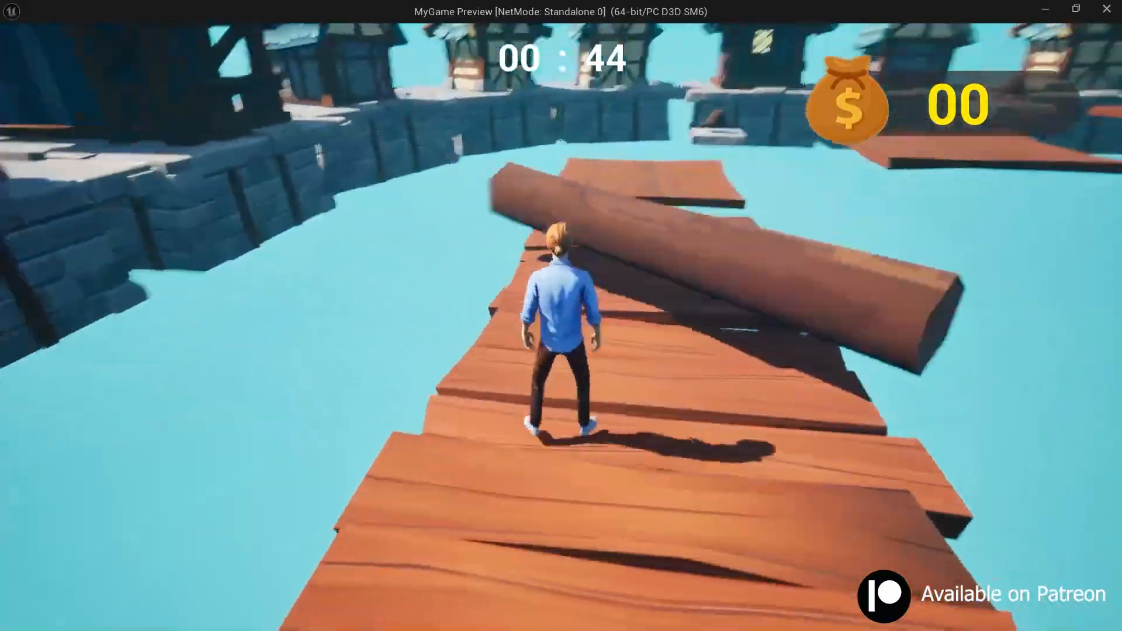
key(w)
key(space)
key(w)
key(space)
key(space)
key(space)
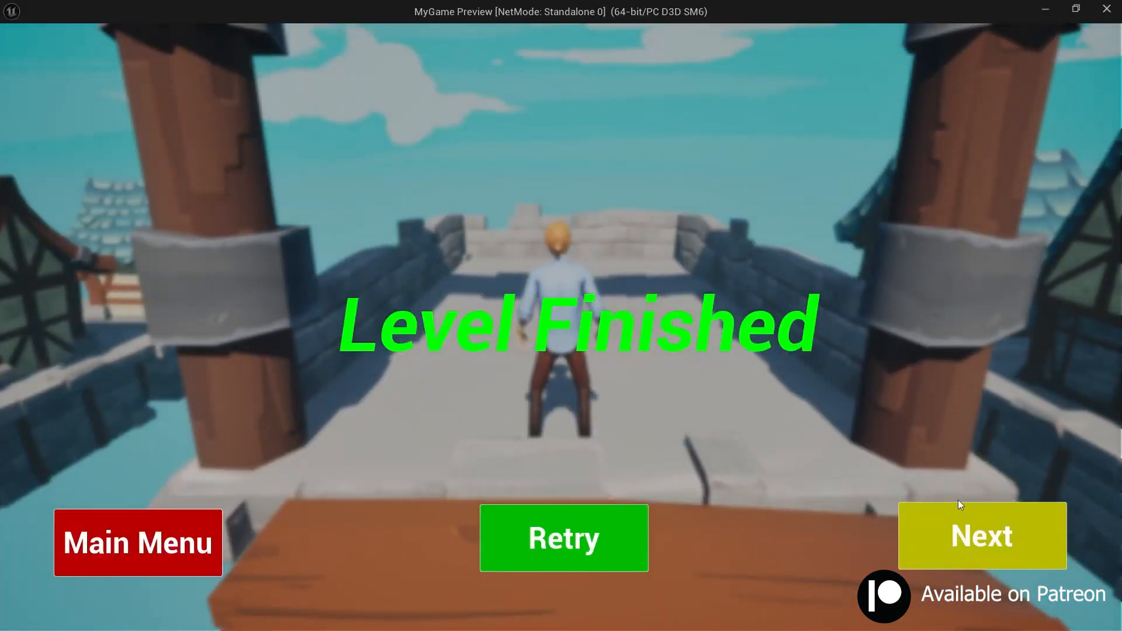
click(974, 518)
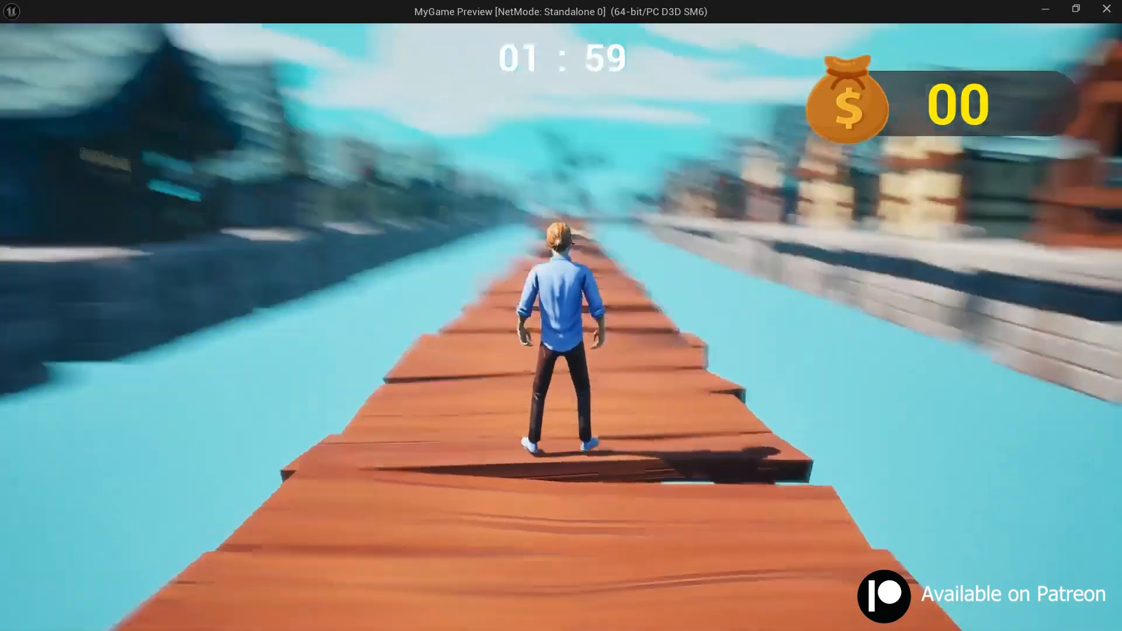
- Finish the second level, continue with Next and test running and jumping along the third level's wooden platforms
key(w)
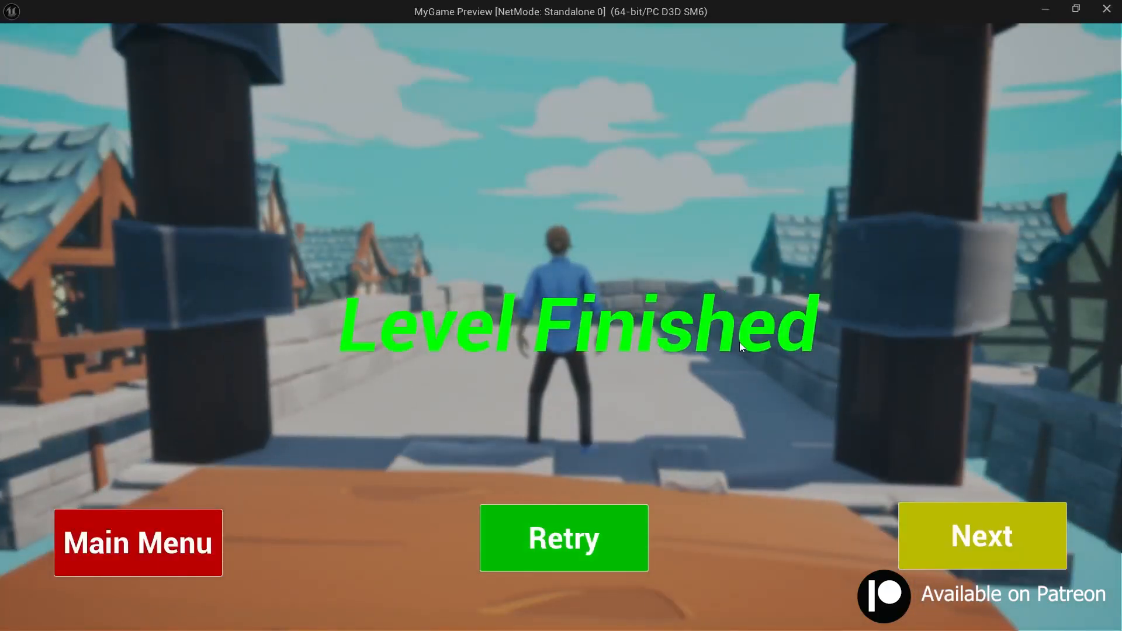
click(917, 535)
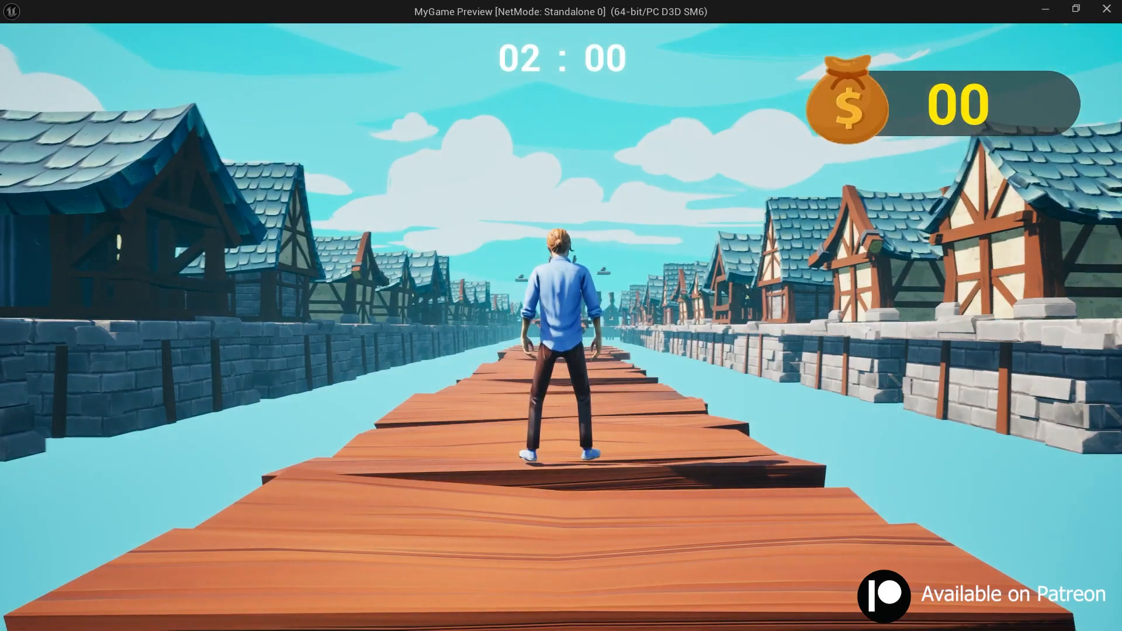
key(w)
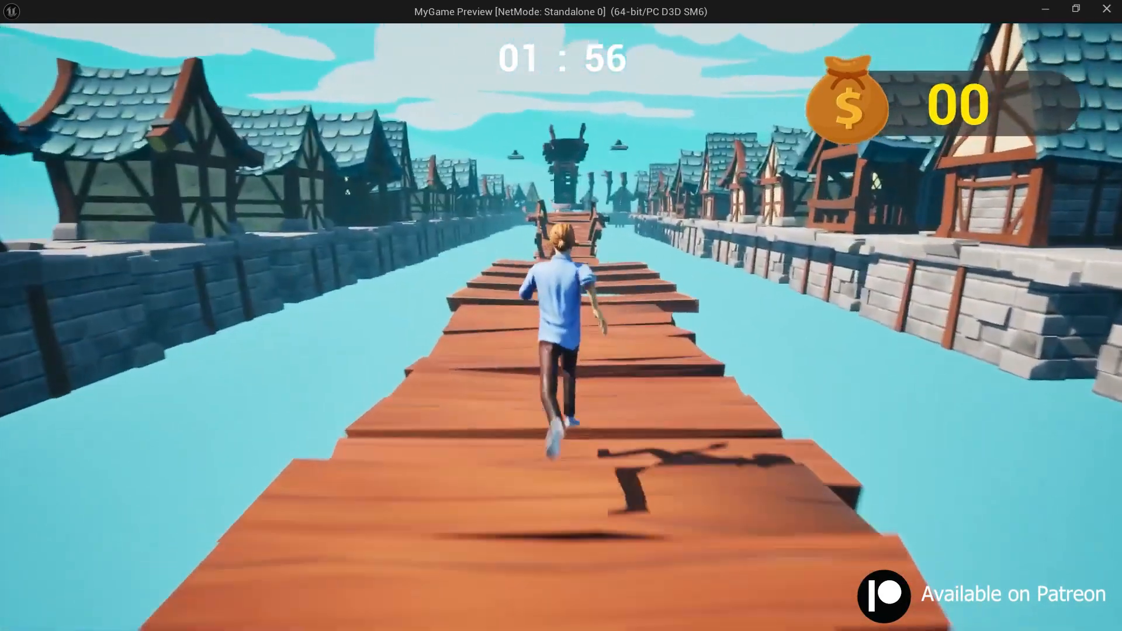
key(space)
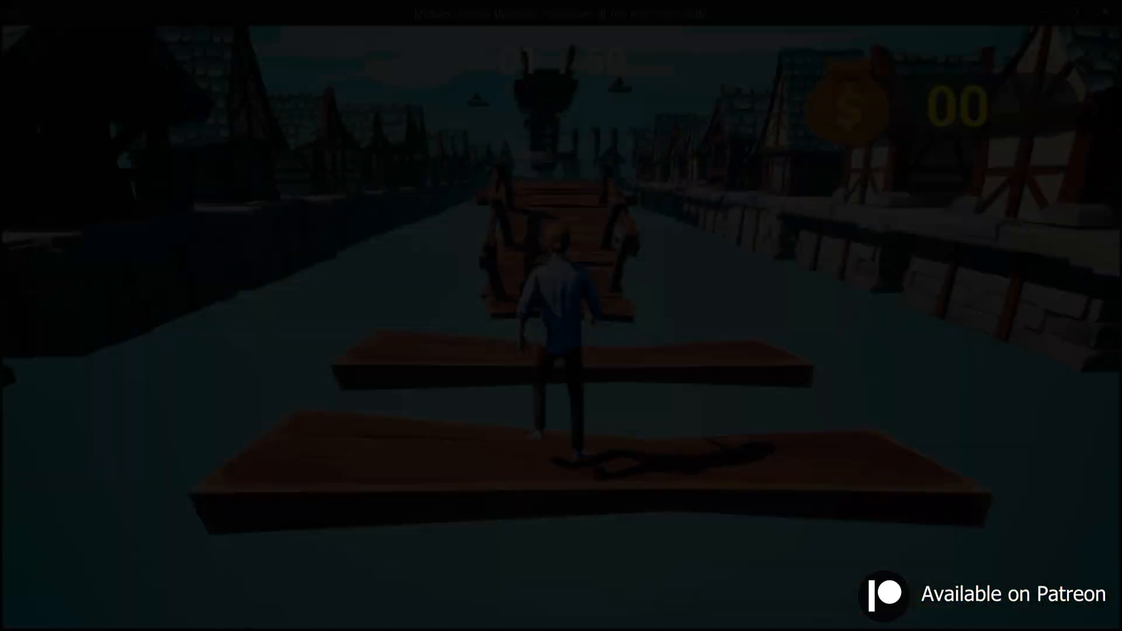
key(space)
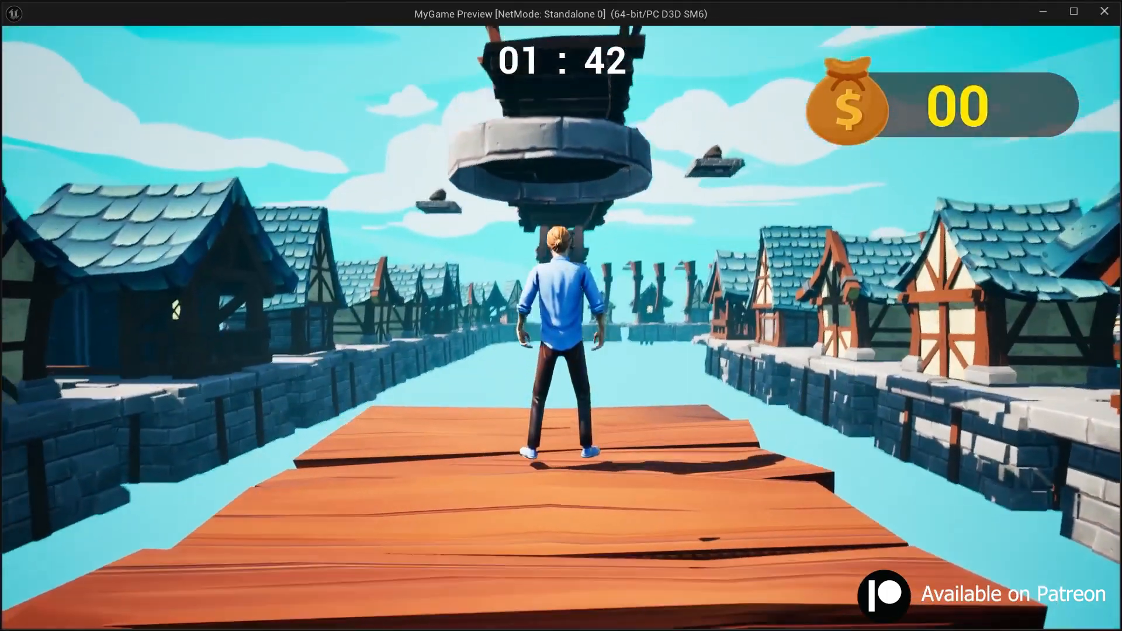
key(w)
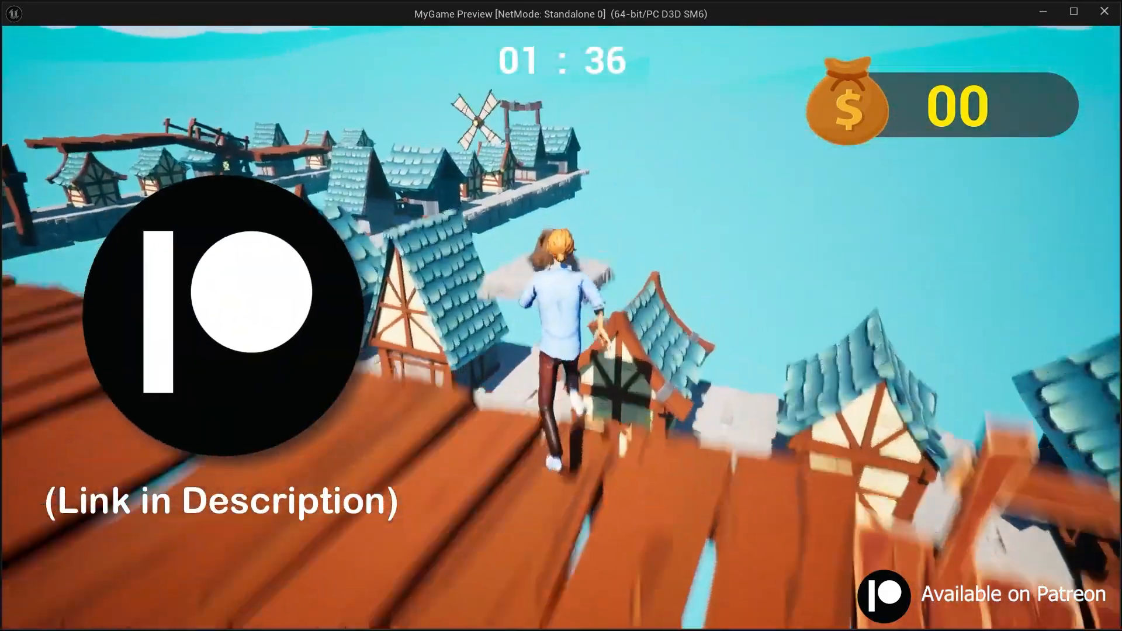
key(space)
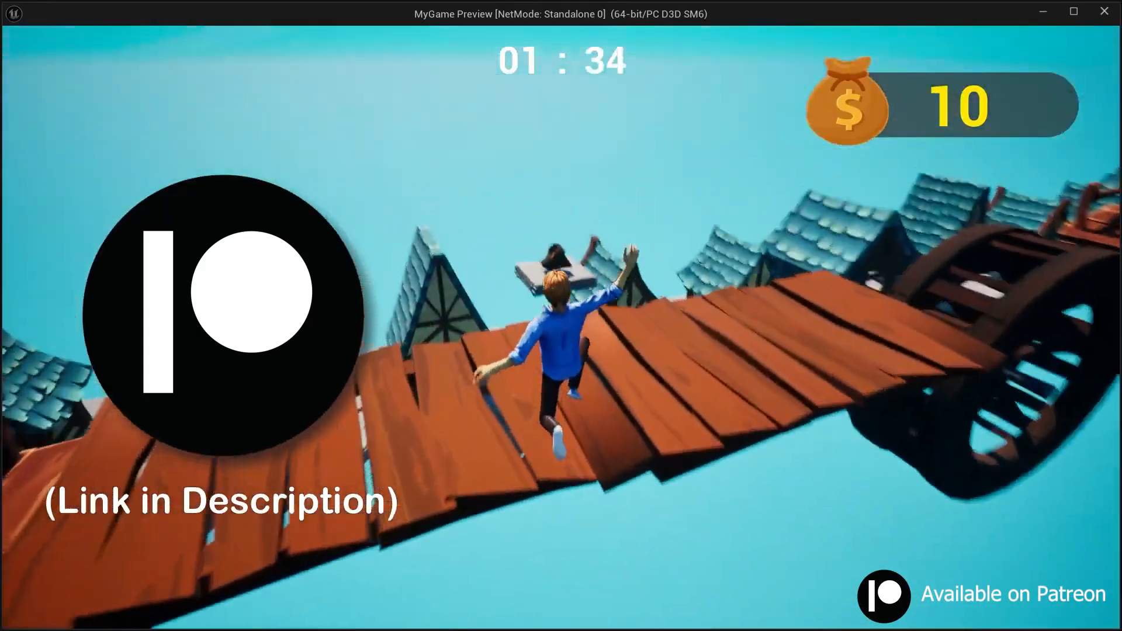